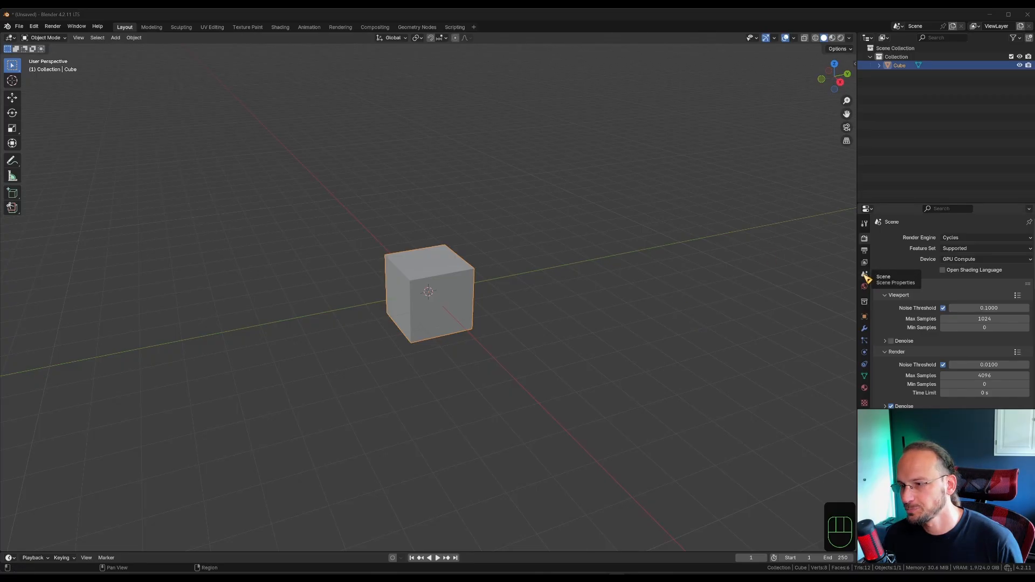
- Set the scene's length unit to Millimeters
click(865, 275)
click(888, 286)
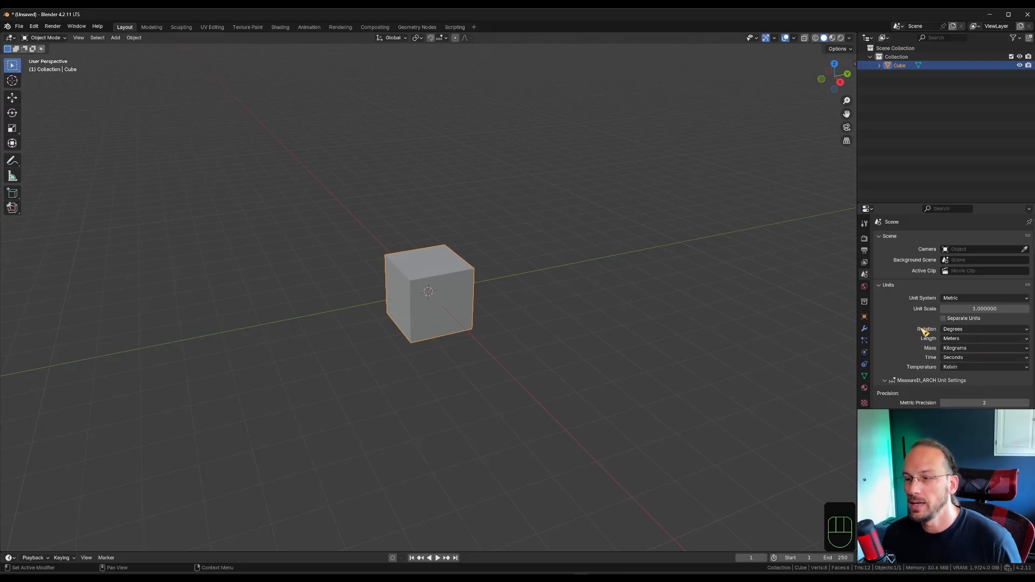
click(975, 339)
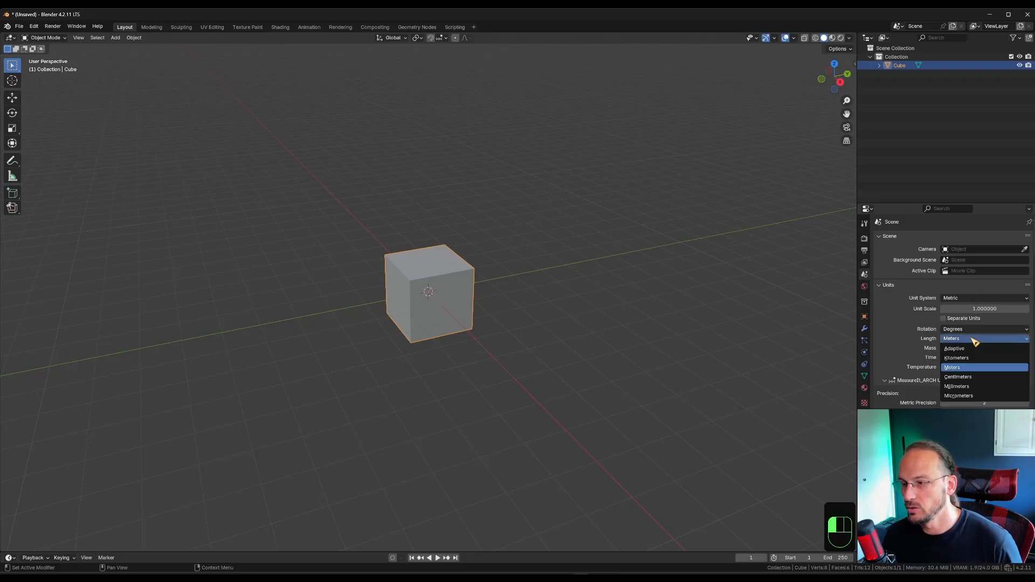
click(972, 388)
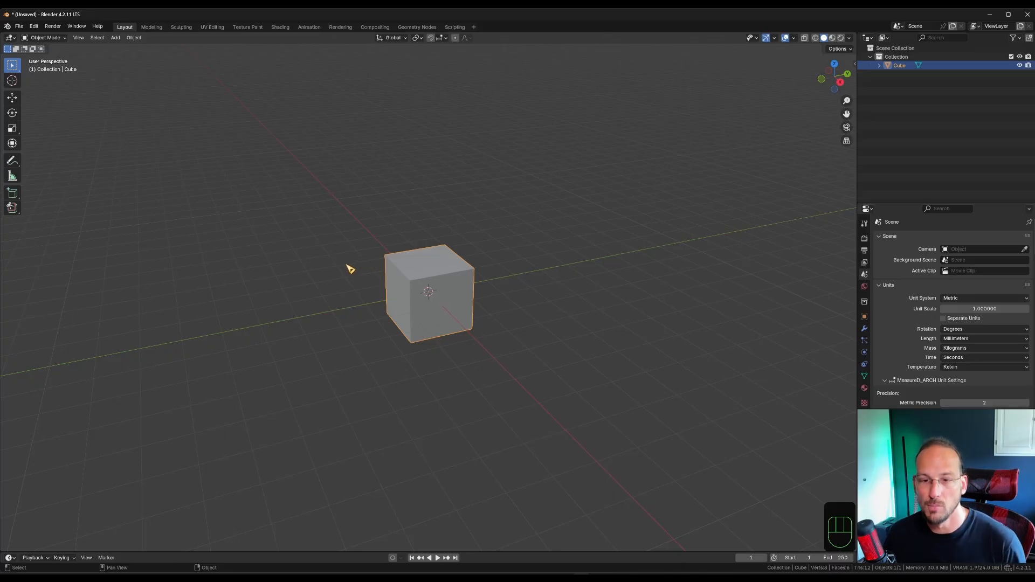
- Check the System preferences and search the available extensions for "mea" to find MeasureIt
click(34, 27)
click(64, 138)
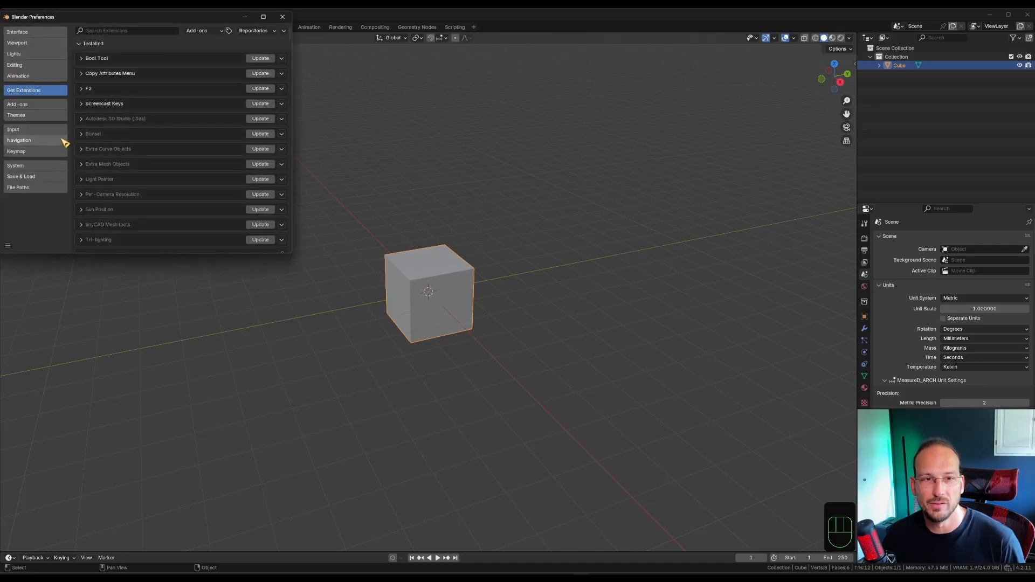
click(46, 165)
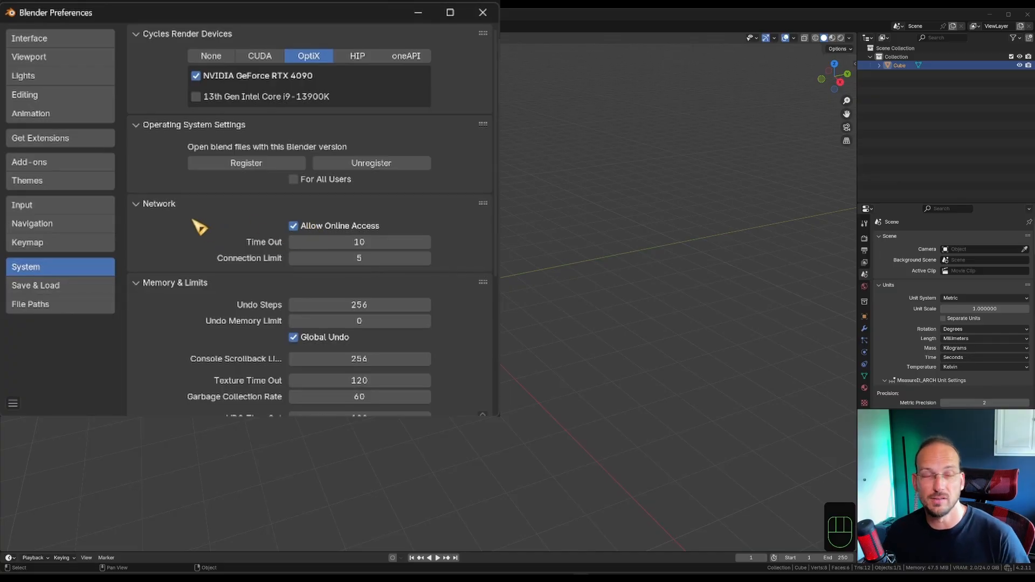
click(75, 141)
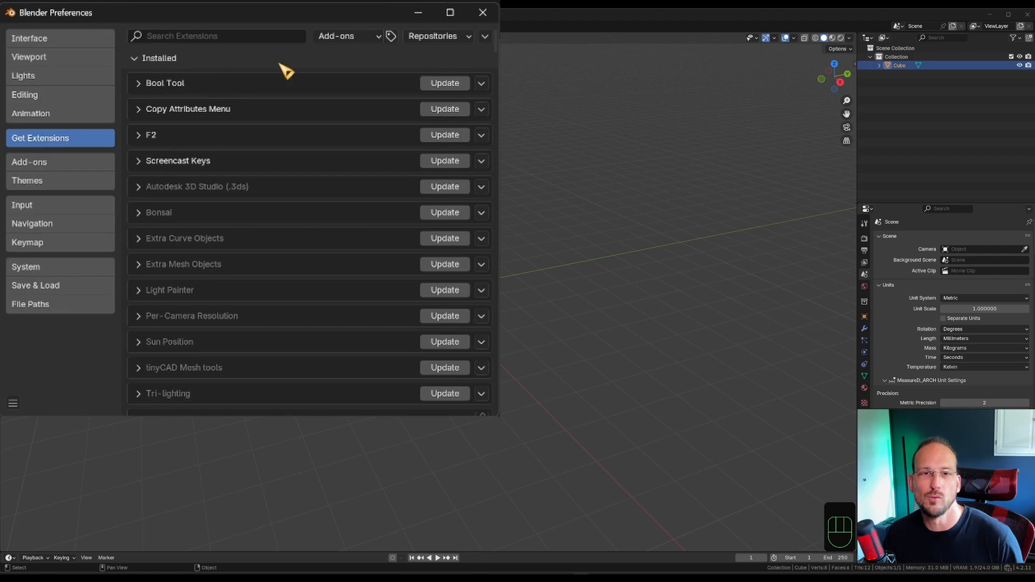
click(238, 37)
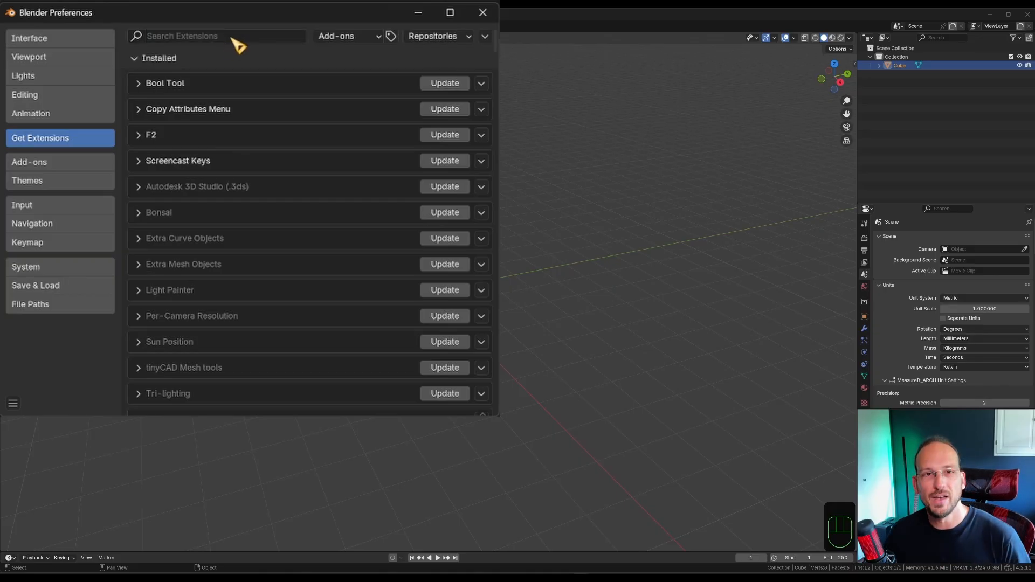
click(232, 38)
text(mea)
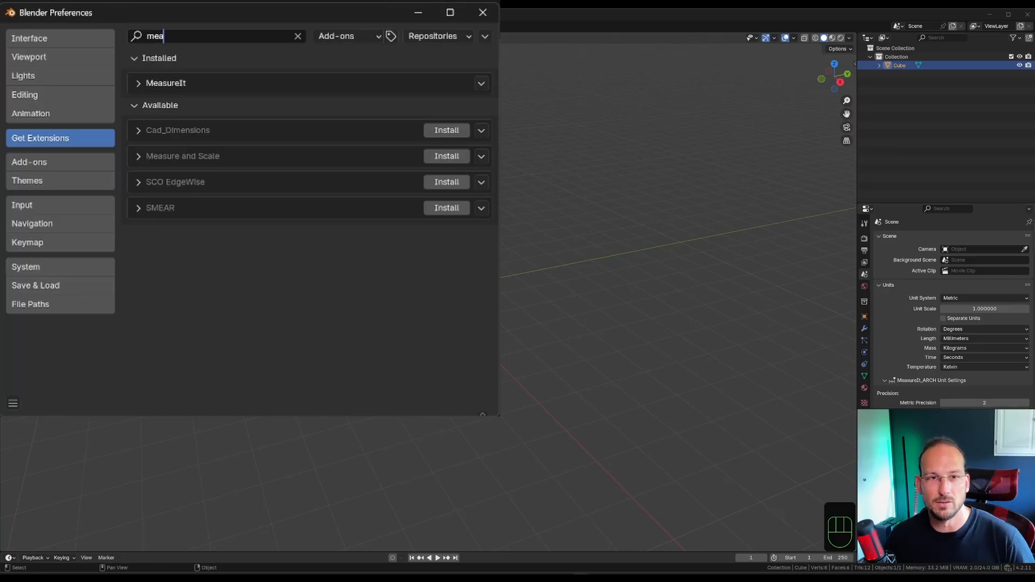
key(Return)
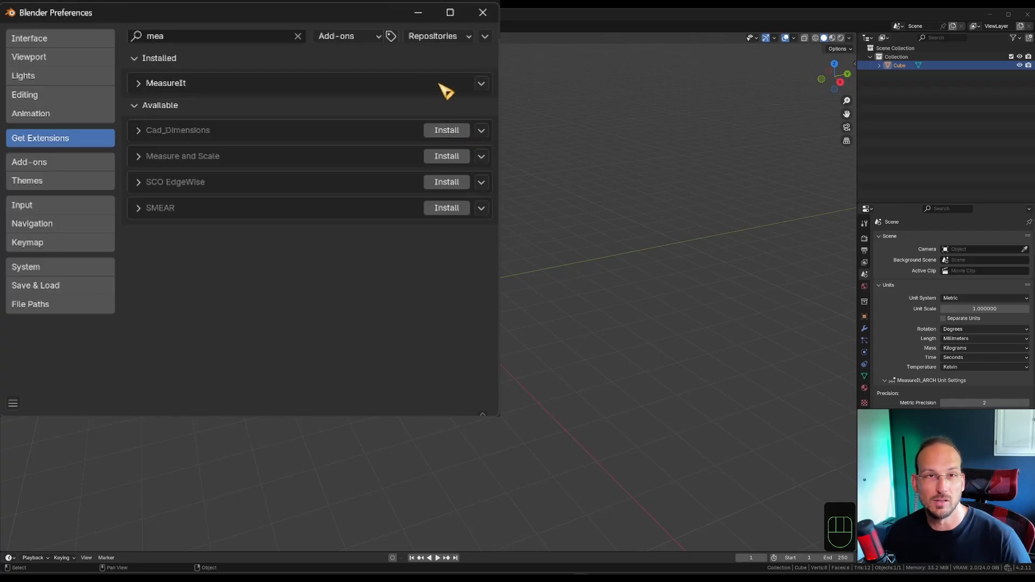
- Search the installed add-ons for "meas" to check that MeasureIt is enabled
click(48, 163)
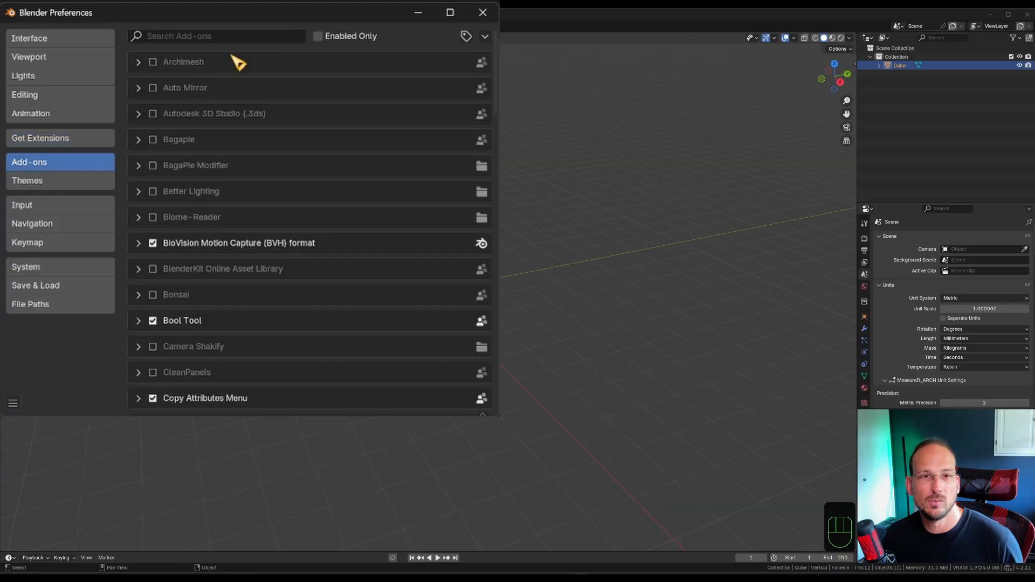
click(235, 38)
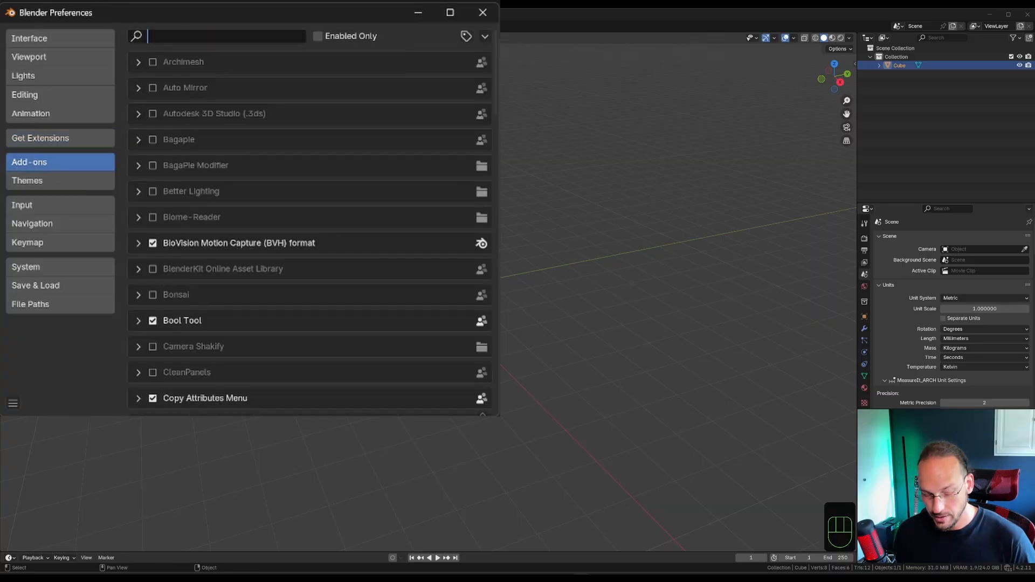
text(meas)
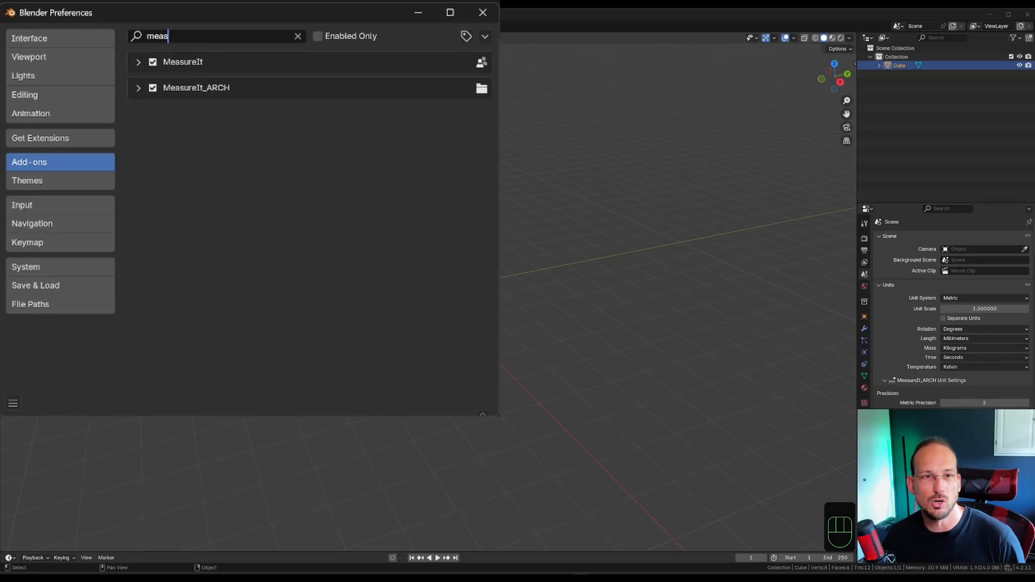
- Search the extensions for "boo" to find Bool Tool, and clear the search
click(89, 142)
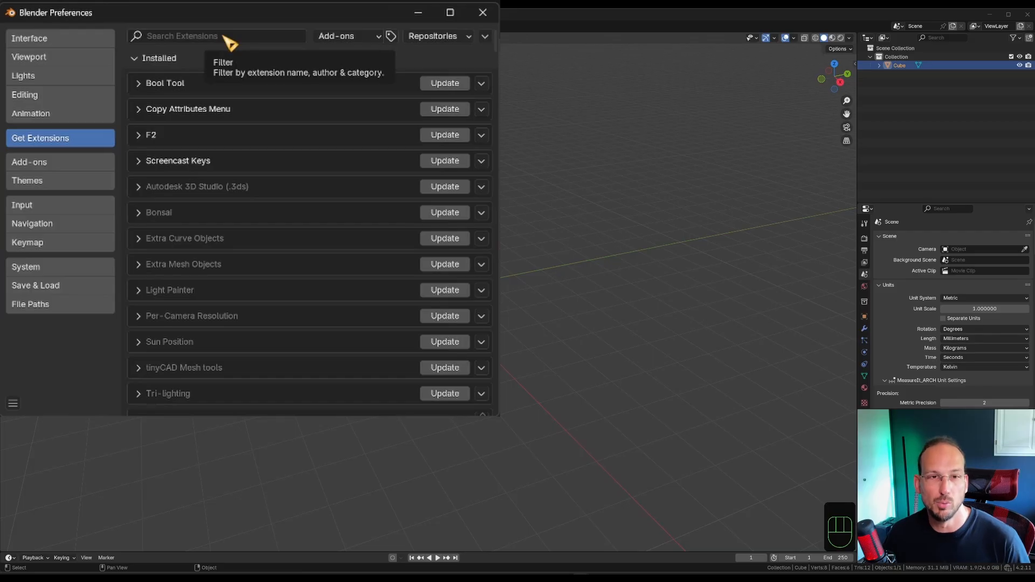
click(224, 37)
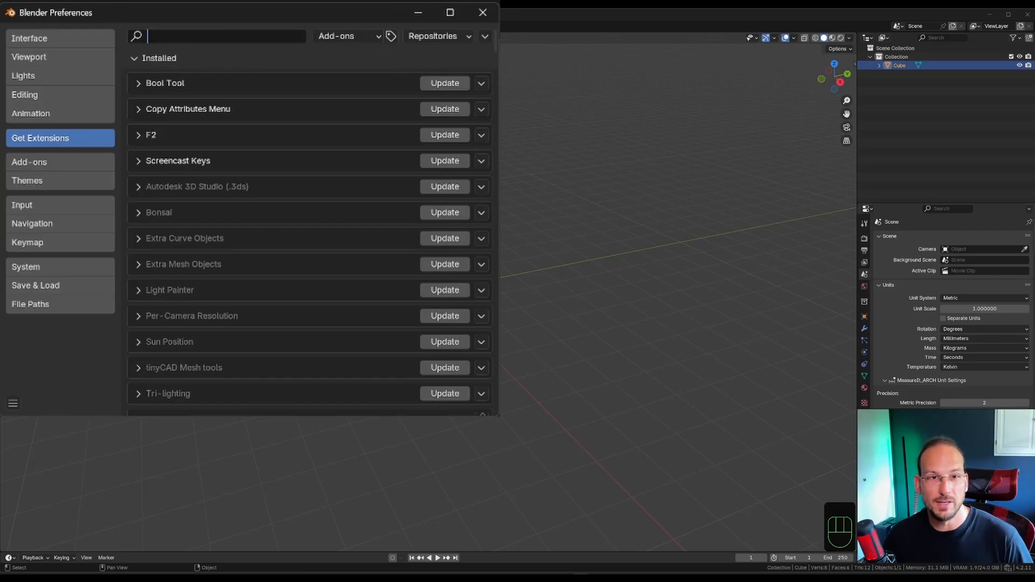
text(boo)
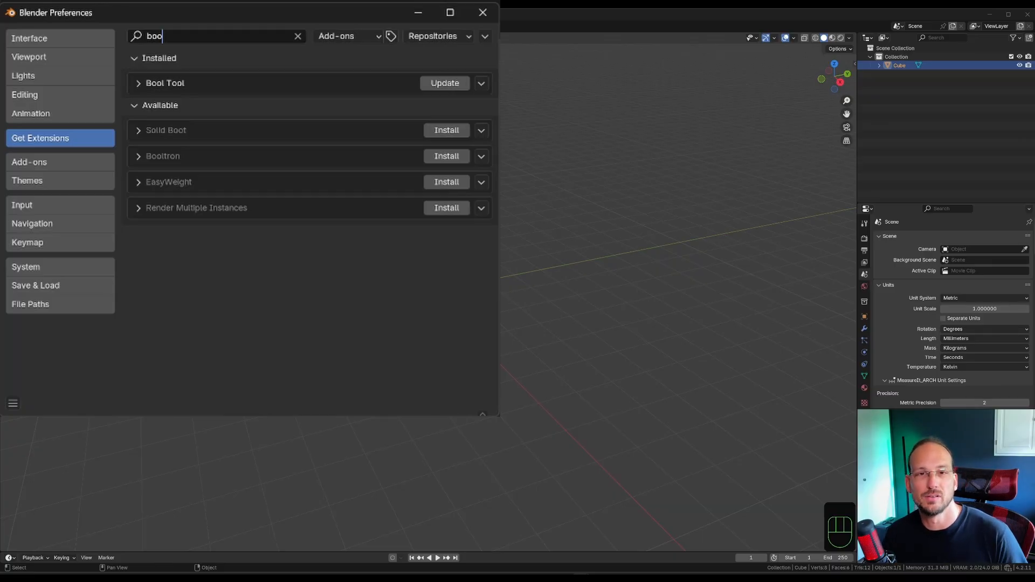
key(ctrl+a)
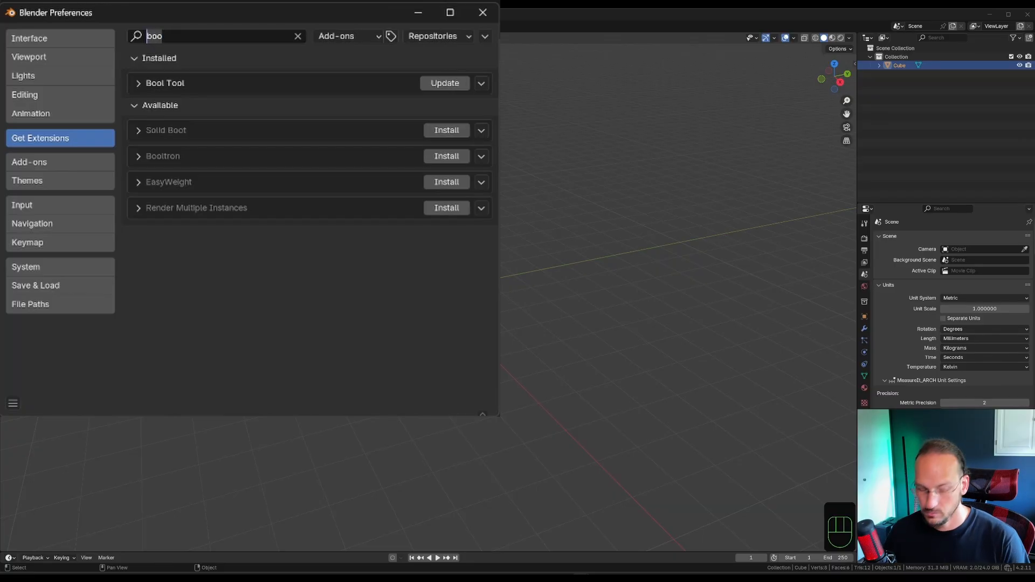
key(BackSpace)
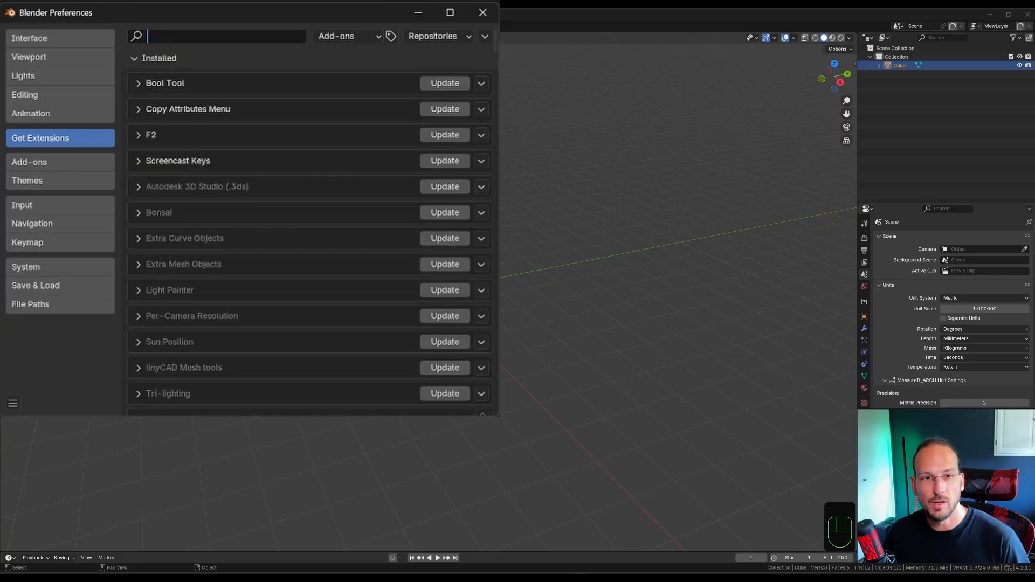
- Search the extensions for "loo" to find LoopTools, and clear the search
text(loo)
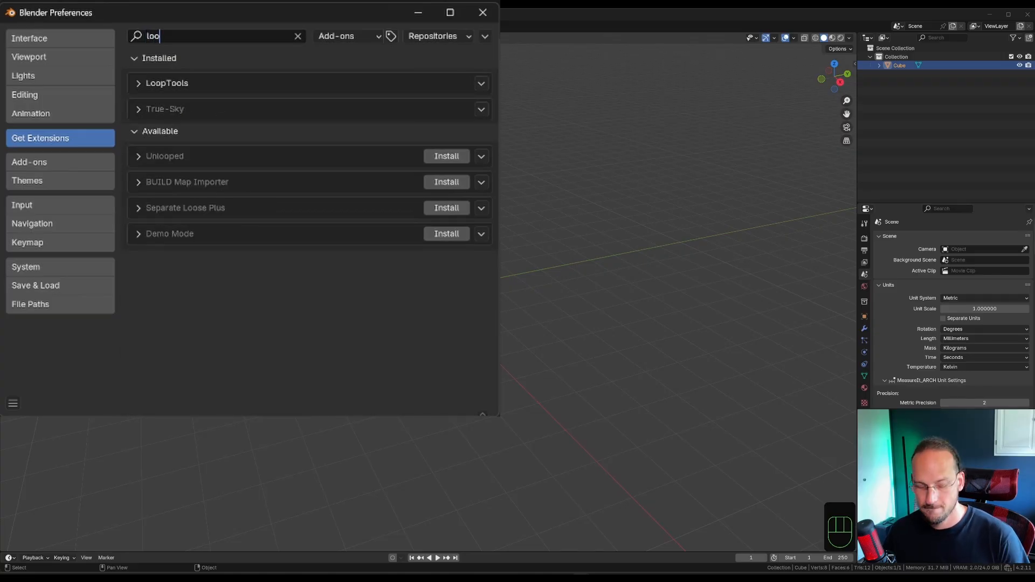
key(BackSpace)
key(BackSpace)
key(BackSpace)
key(BackSpace)
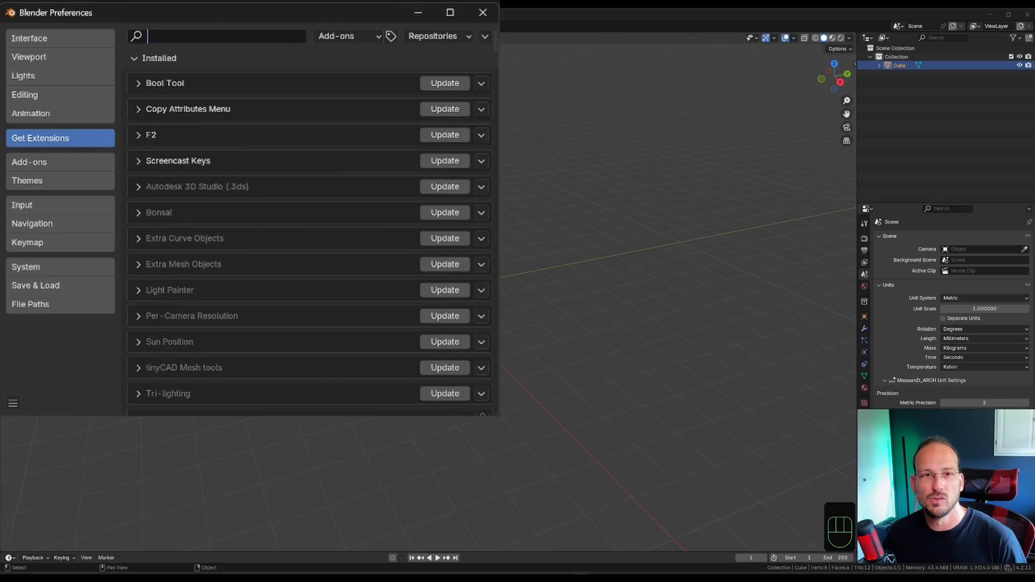
click(166, 138)
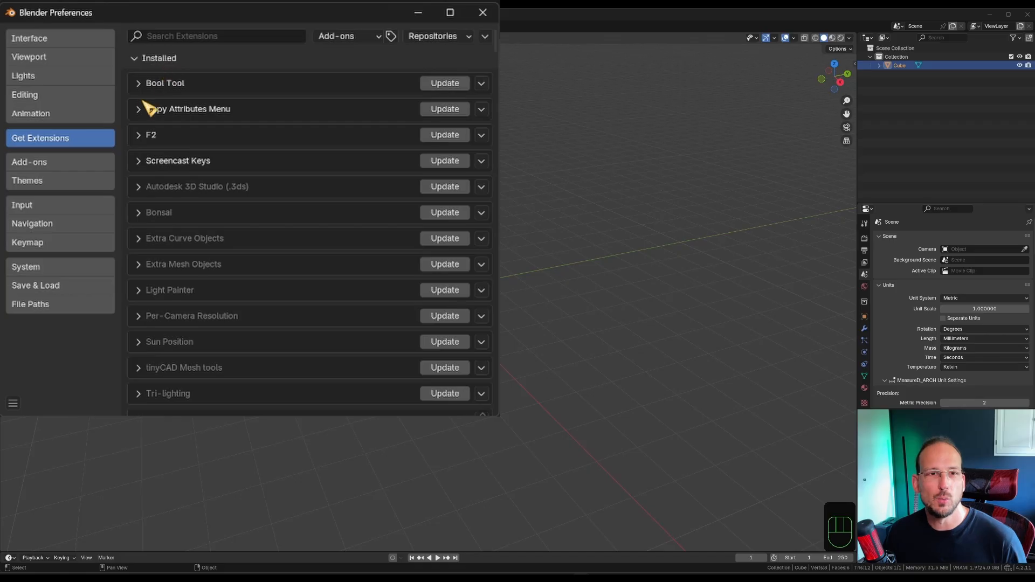
- Search the installed add-ons for "node" and close the preferences
click(65, 164)
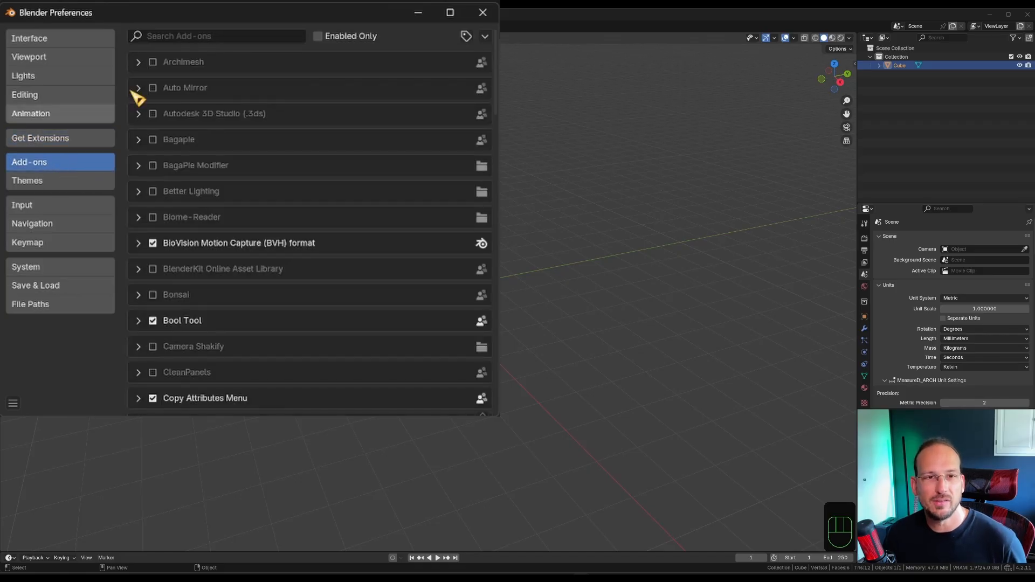
click(246, 37)
text(node)
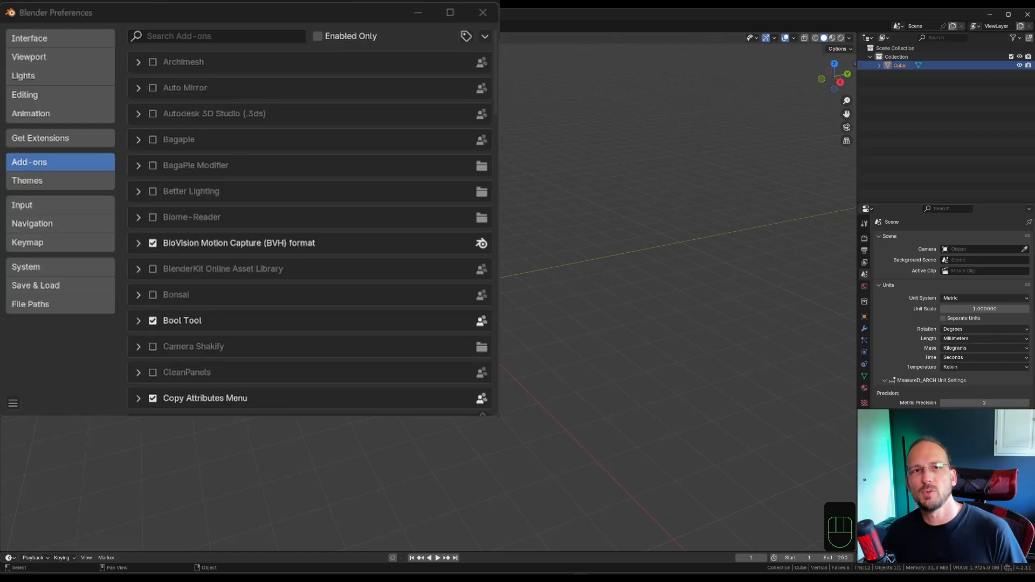
click(467, 182)
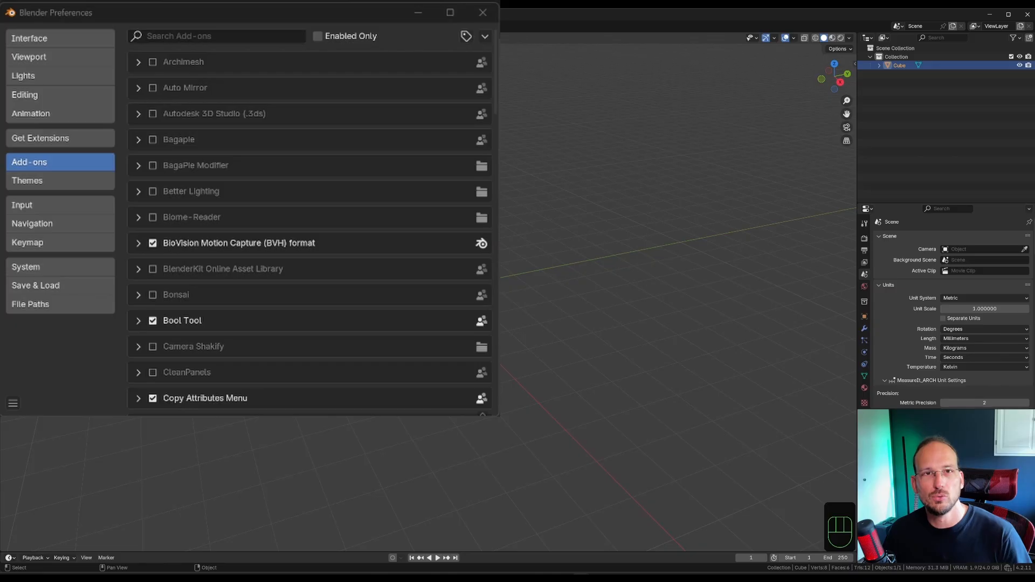
click(483, 13)
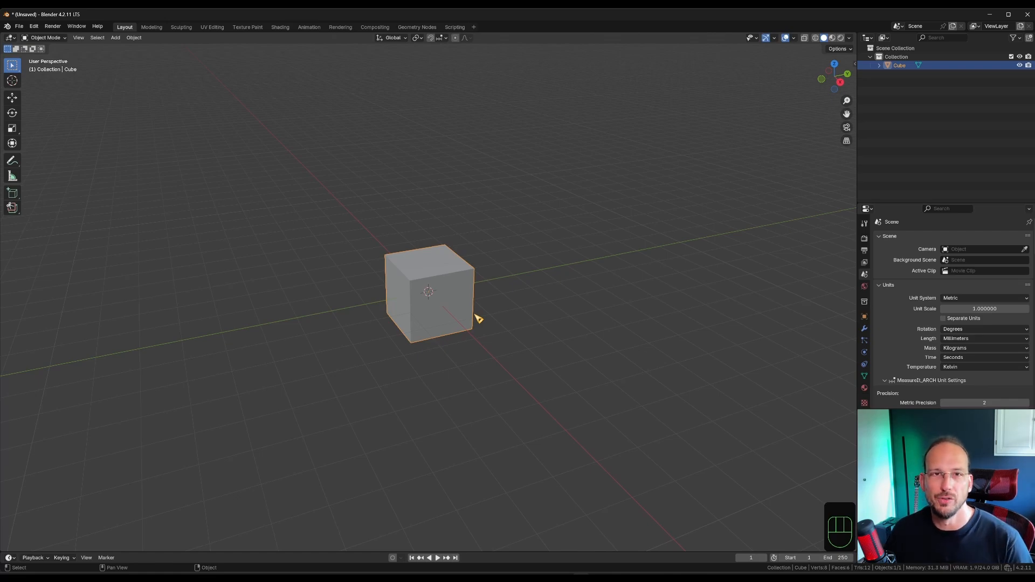
- Show the viewport sidebar's view settings, collapse View and 3D Cursor, and expand MeasureIt Tools
key(n)
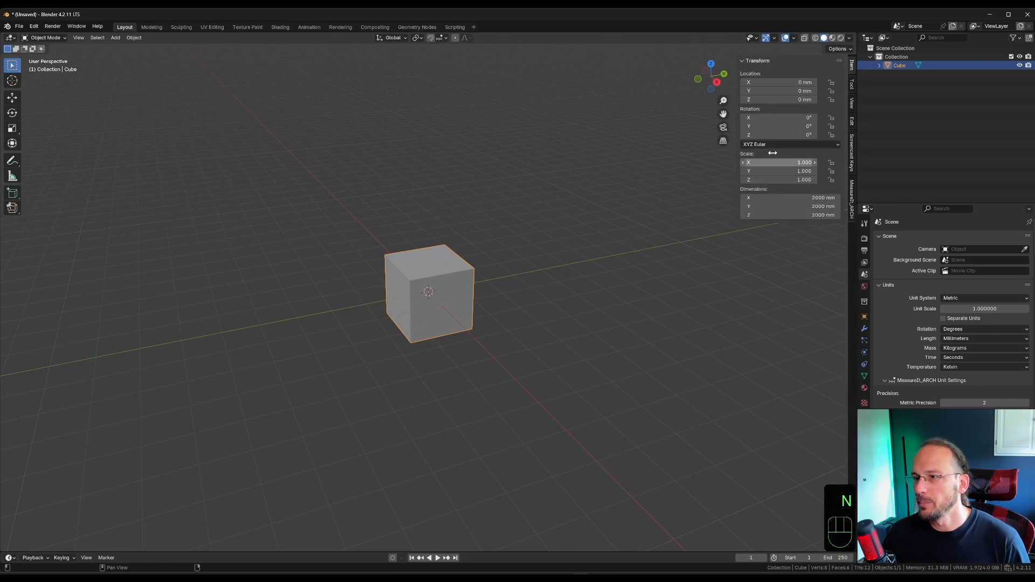
click(852, 104)
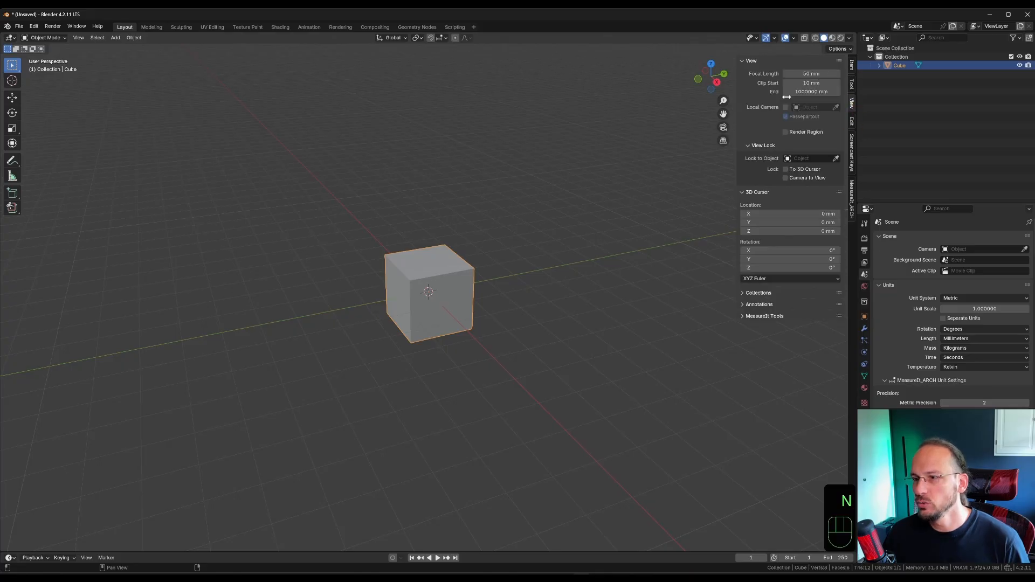
click(755, 61)
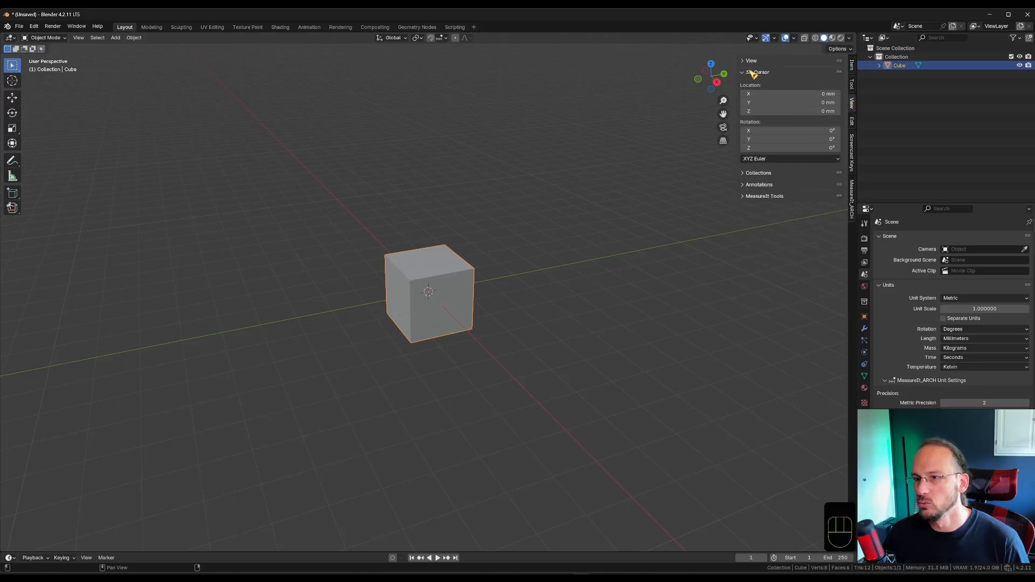
click(753, 73)
click(753, 108)
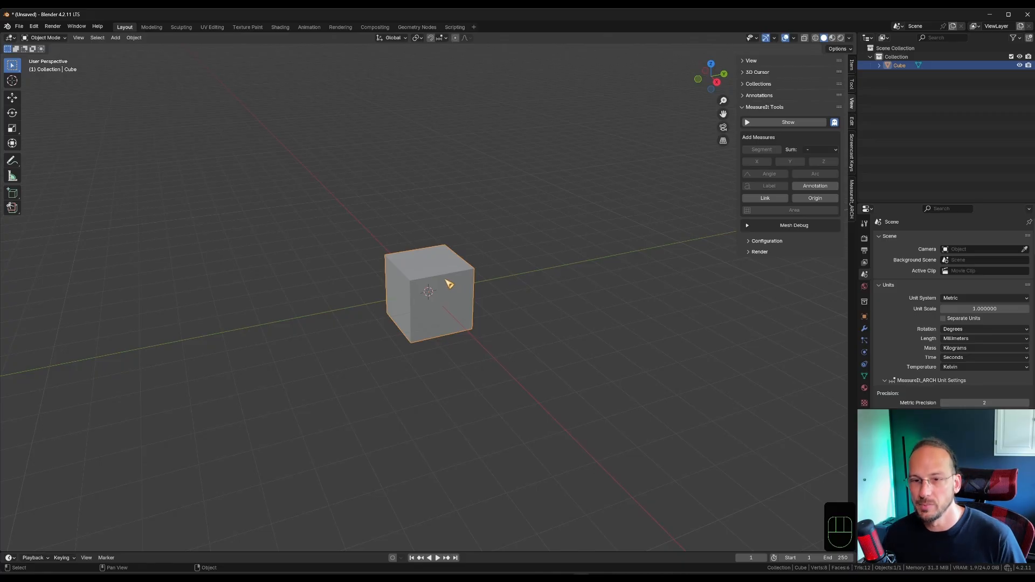
- In Edit Mode, select the two vertices of the cube's upper back edge, show MeasureIt measures and add a Segment measure between them
key(Tab)
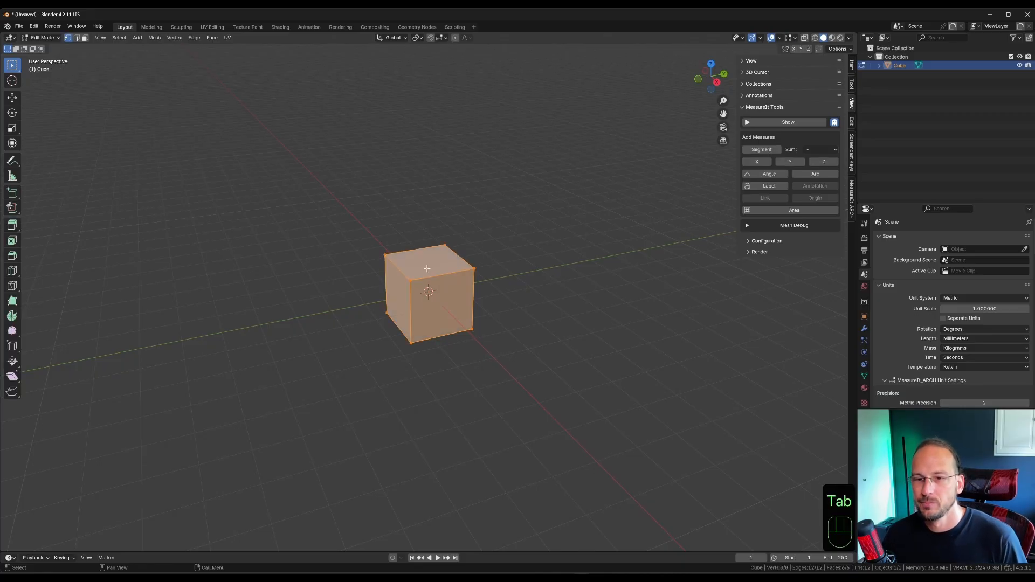
click(389, 249)
shift+click(444, 245)
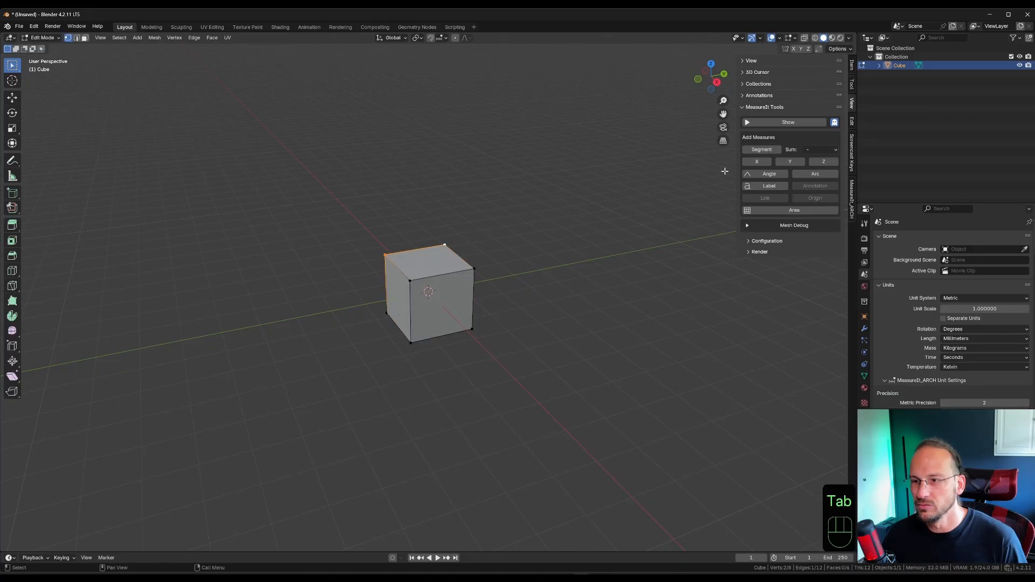
click(786, 123)
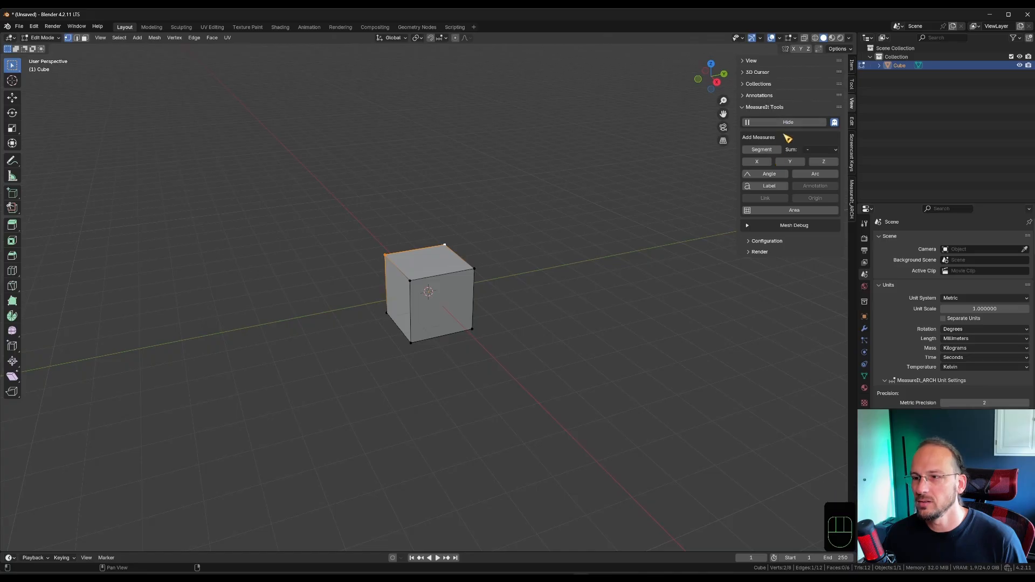
click(760, 149)
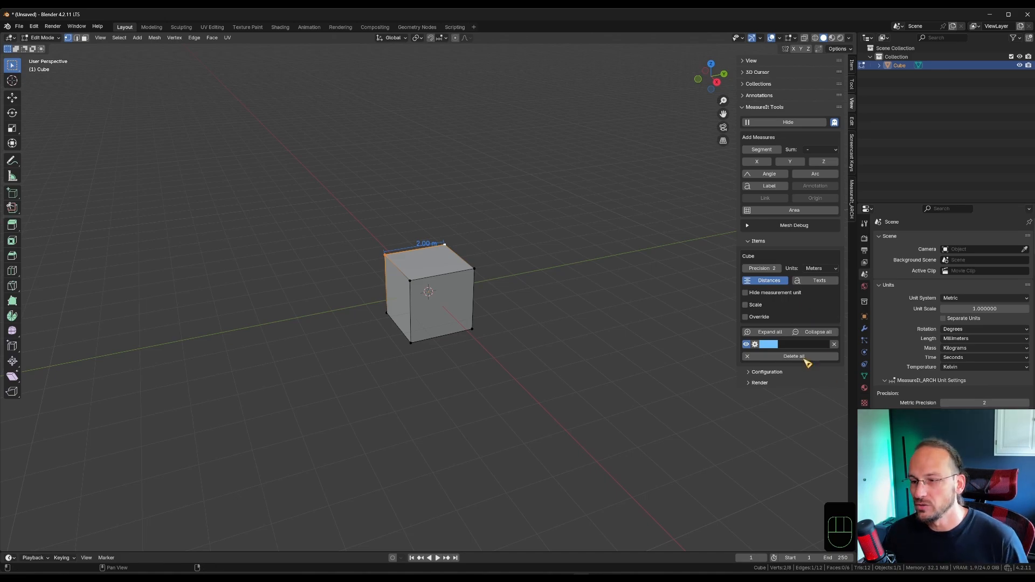
- Delete the MeasureIt segment measure from the cube and enable the Edge Length measurement overlay for mesh editing
click(835, 345)
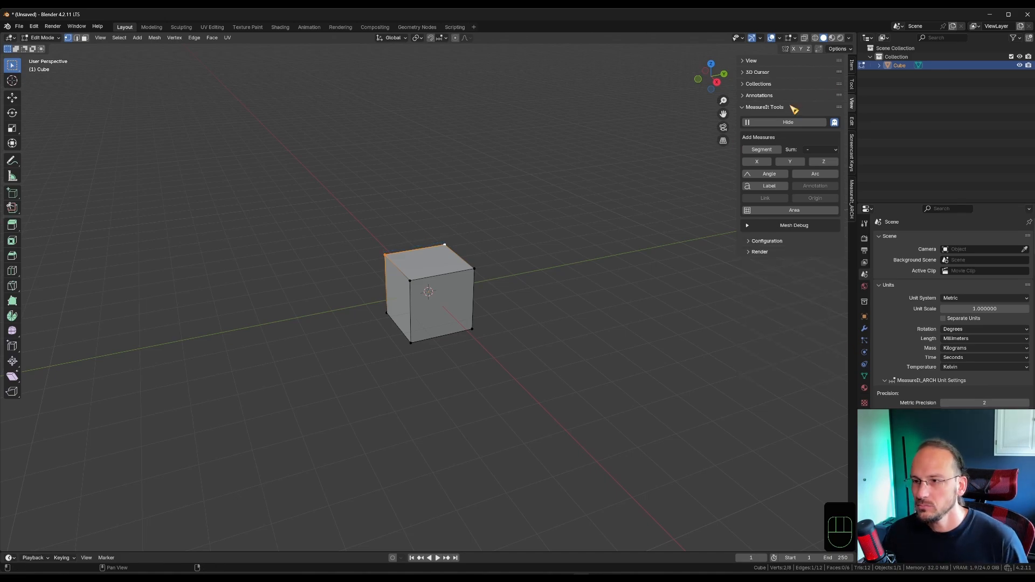
click(852, 65)
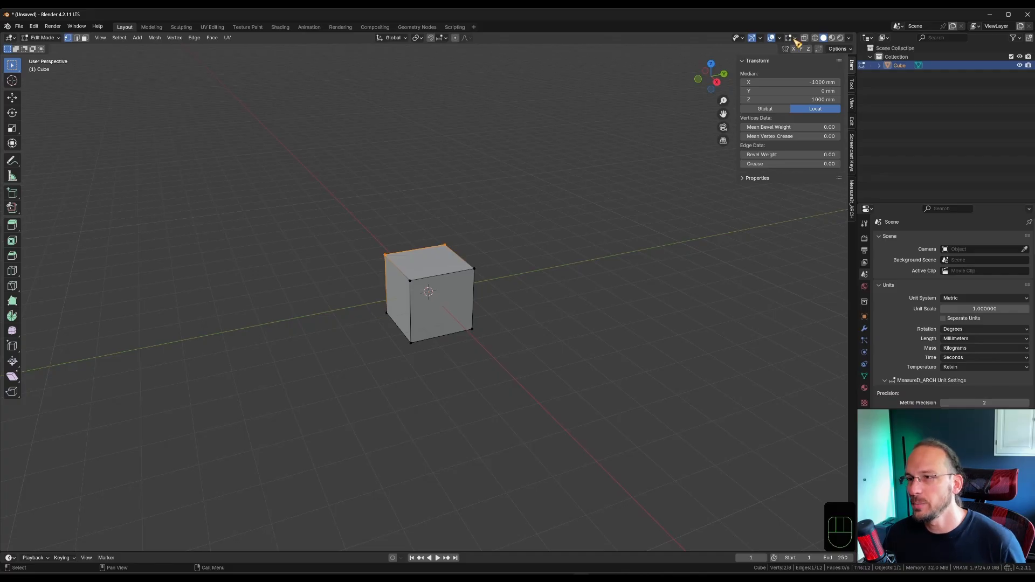
click(796, 39)
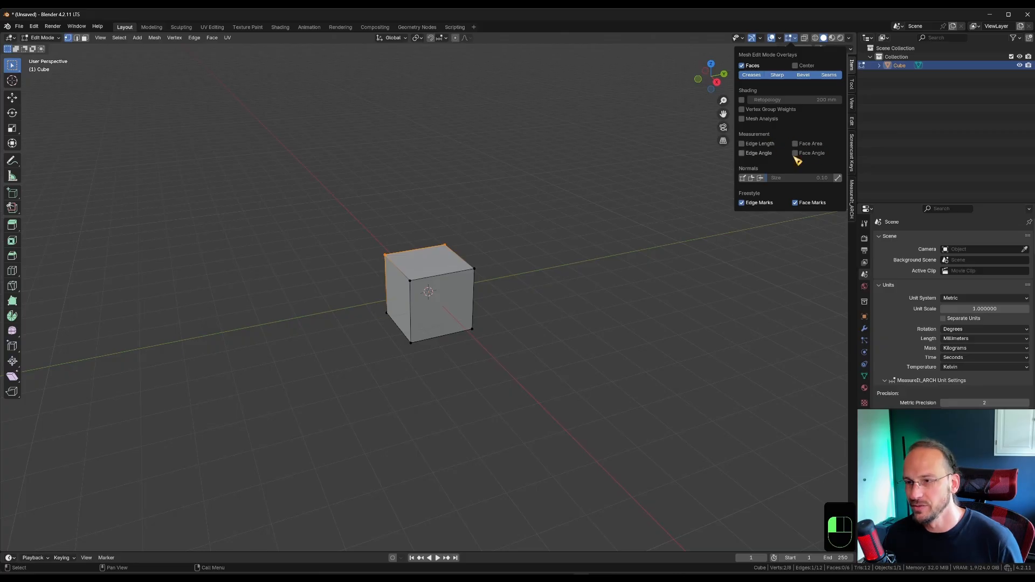
click(758, 145)
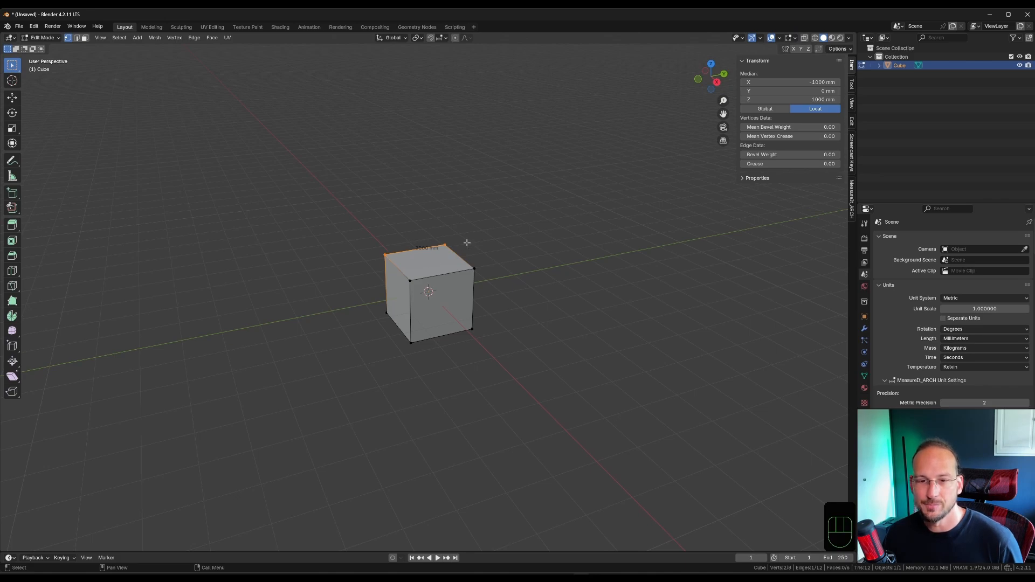
- Add the Edge Length overlay option to Quick Favorites
click(795, 38)
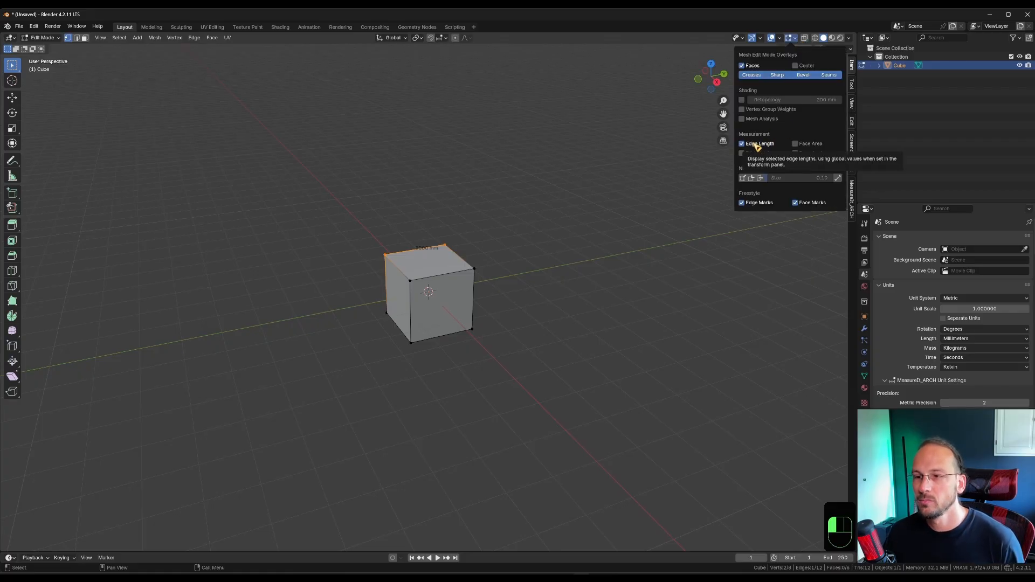
right_click(759, 147)
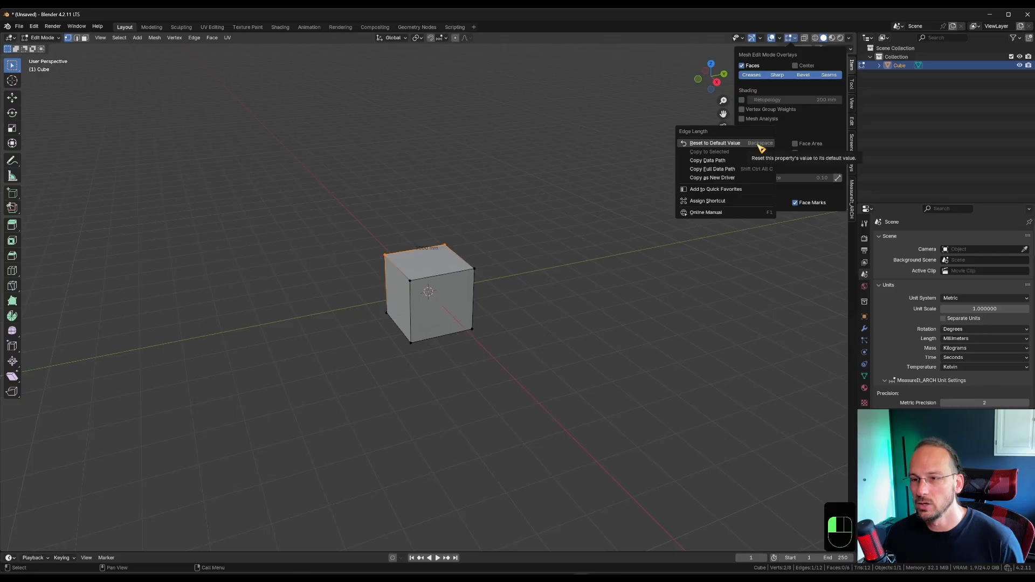
click(721, 191)
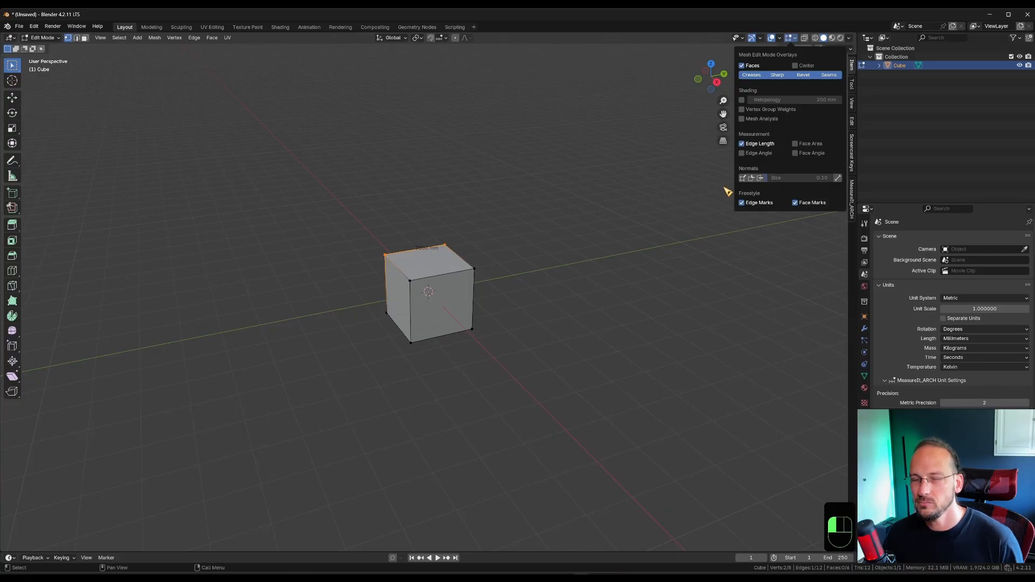
- Toggle the Edge Length display for the cube's selected top edge through Quick Favorites
scroll(396, 260, up, 4)
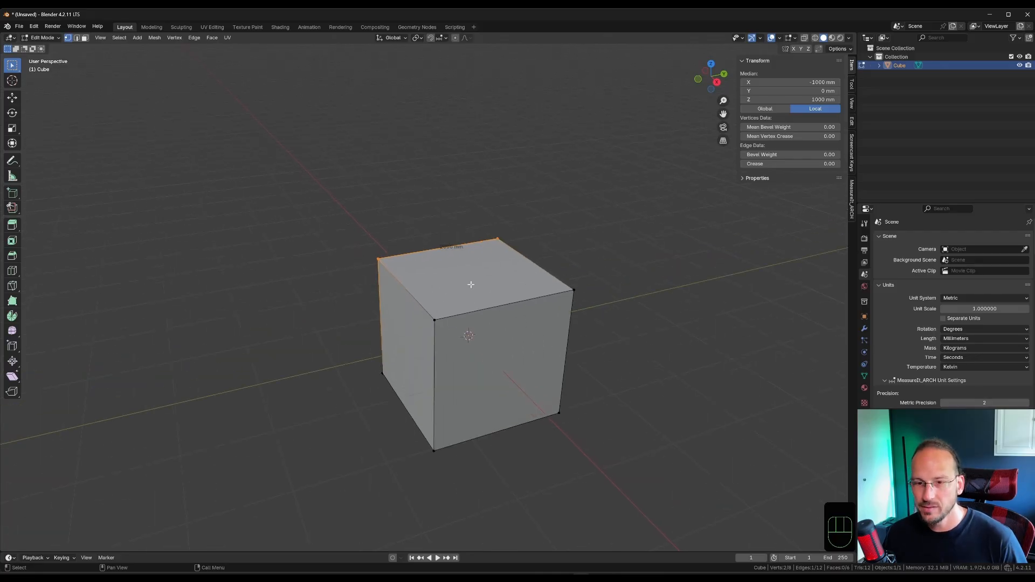
key(q)
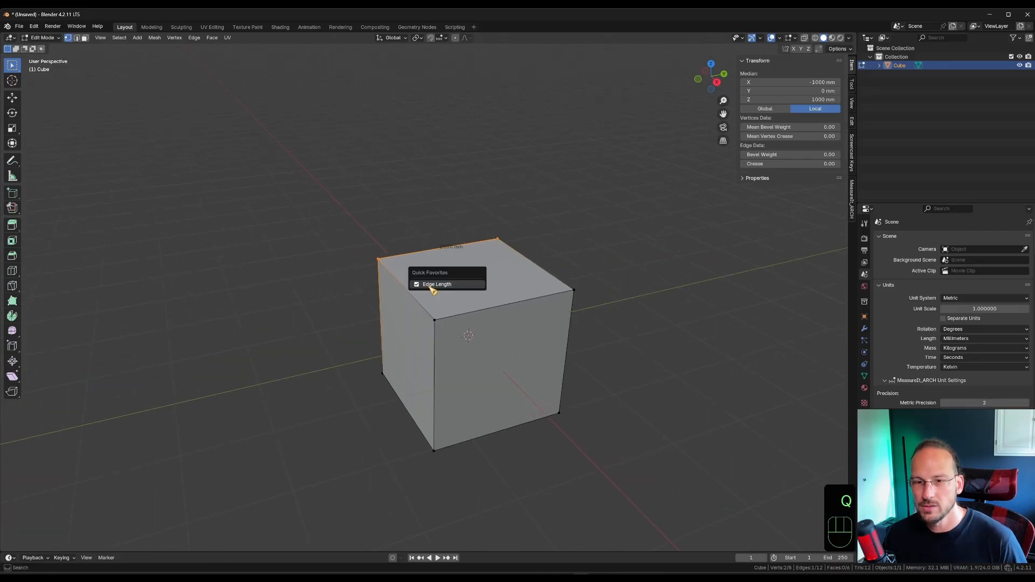
key(q)
key(q)
key(q)
key(q)
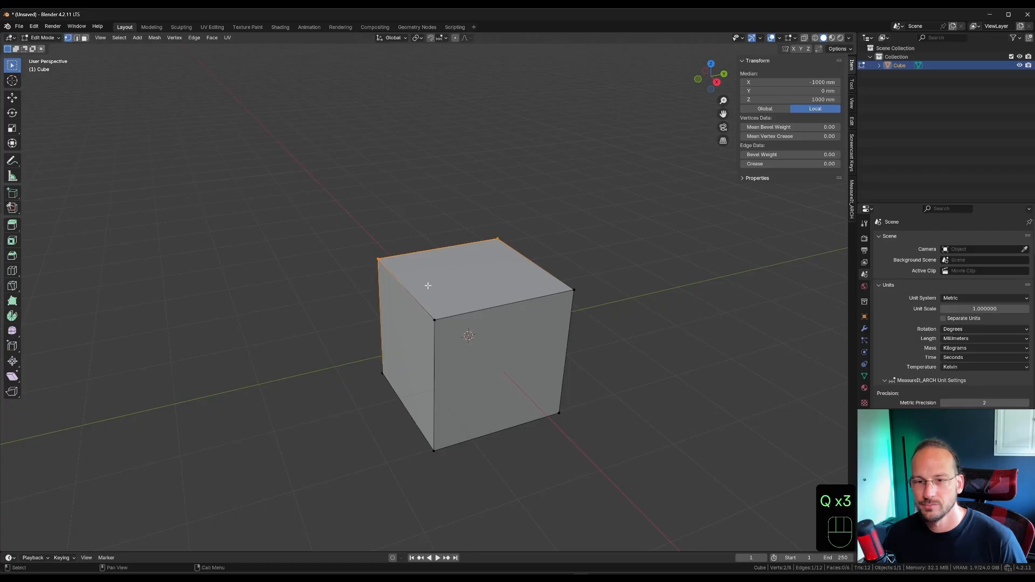
click(433, 289)
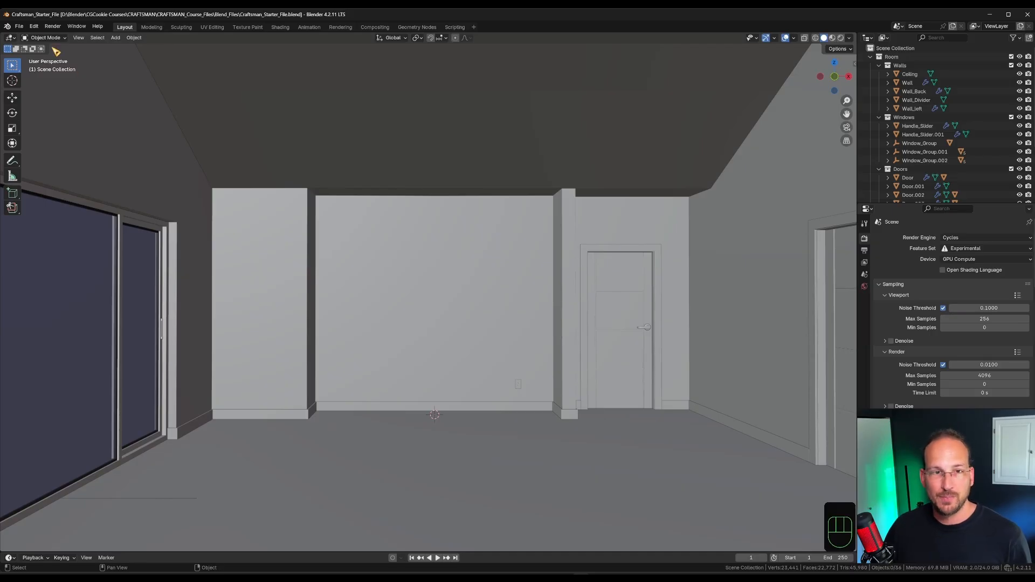
- Save the room file as Built-in_planning.blend in the Lesson 2 - Site Assessment folder of Chapter 1
click(24, 29)
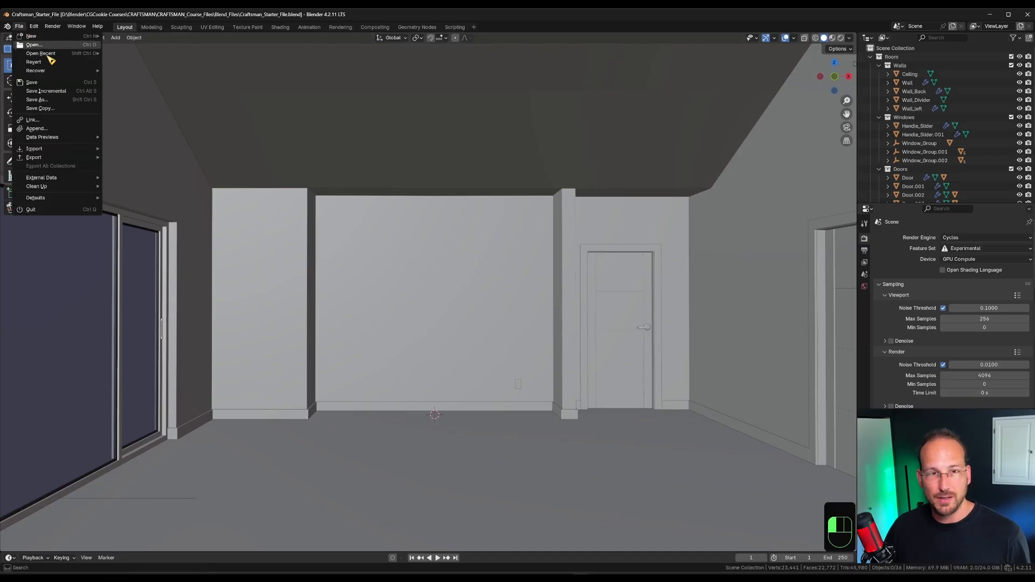
click(65, 103)
double_click(414, 218)
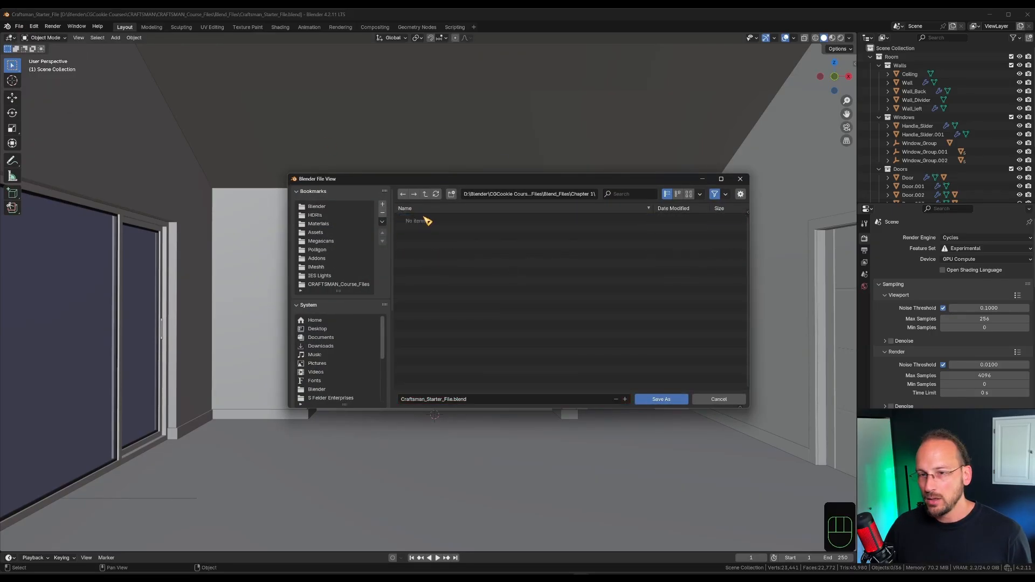
double_click(459, 221)
click(485, 399)
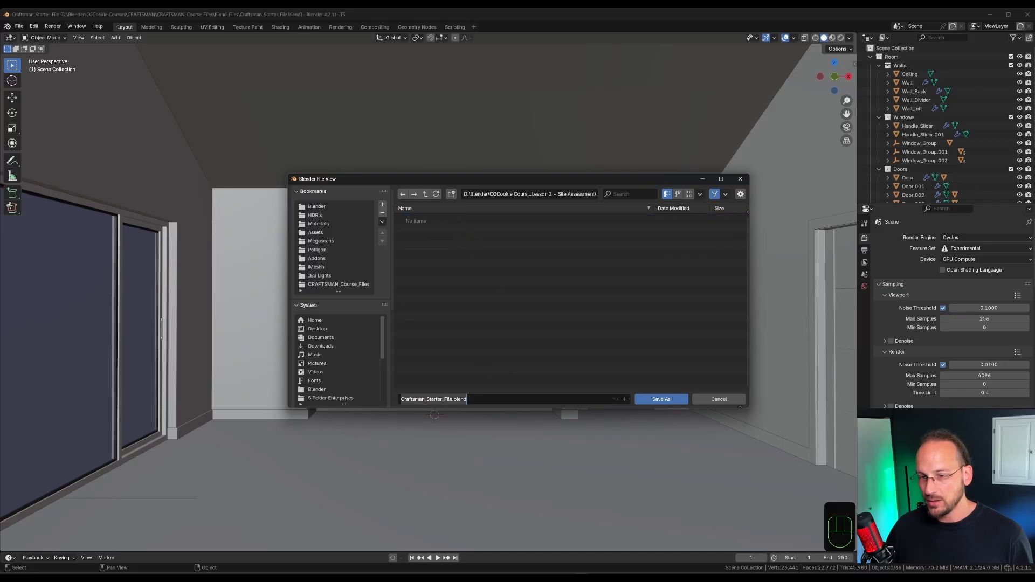
key(BackSpace)
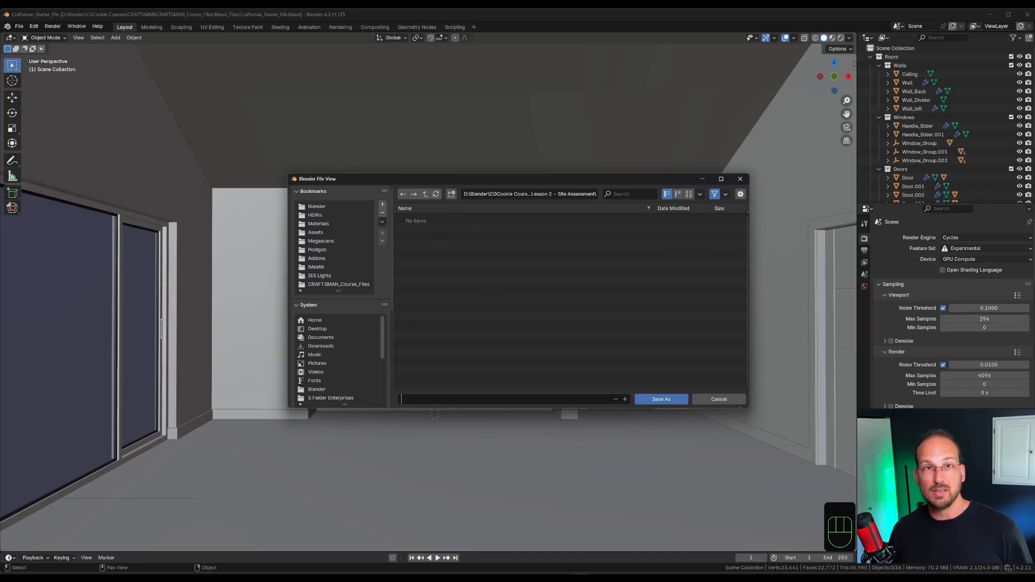
text(Built-in_planning.blend)
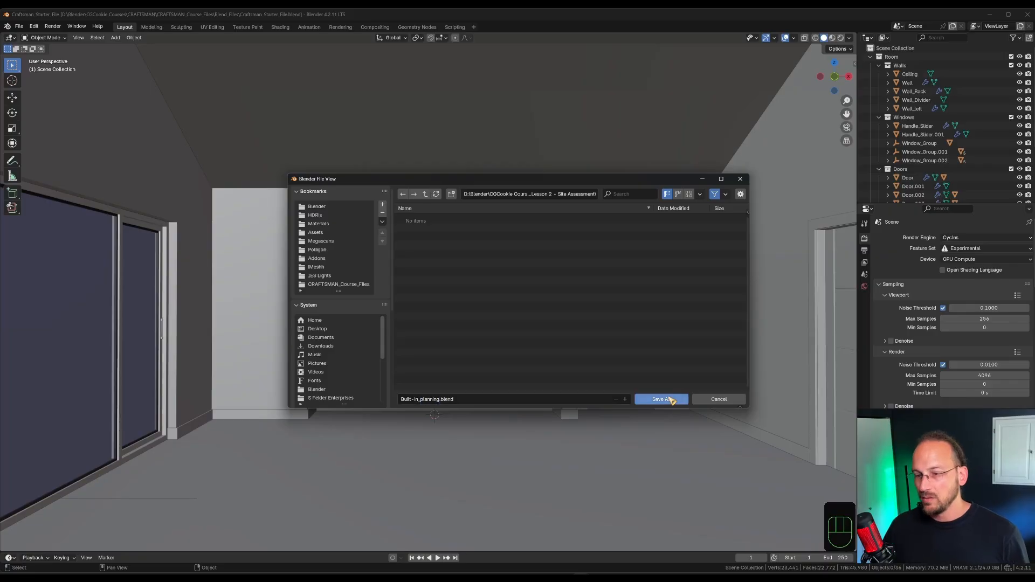
click(668, 400)
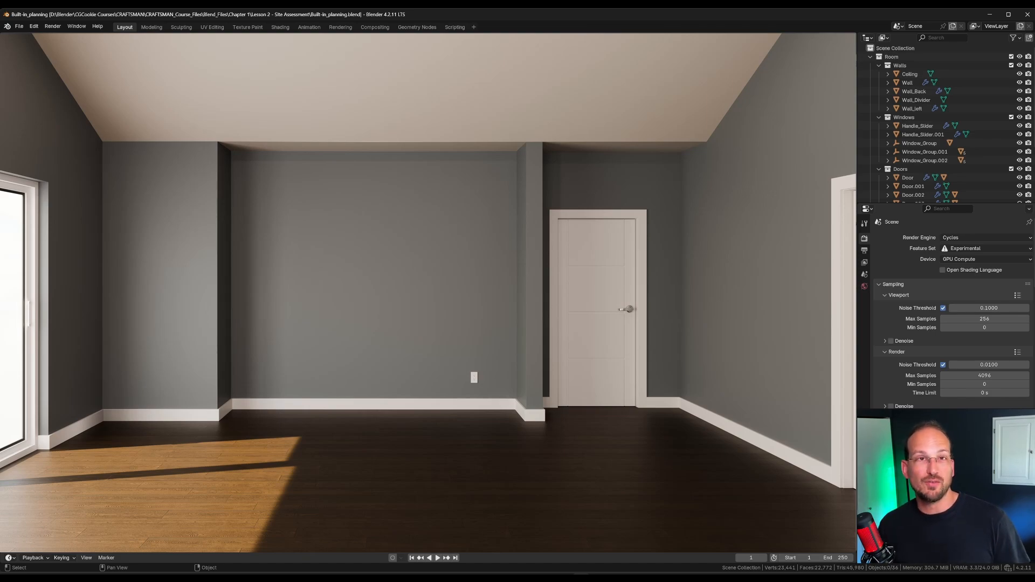
- Leave the rendered full-screen view of the room and switch the viewport shading to Material Preview
key(Escape)
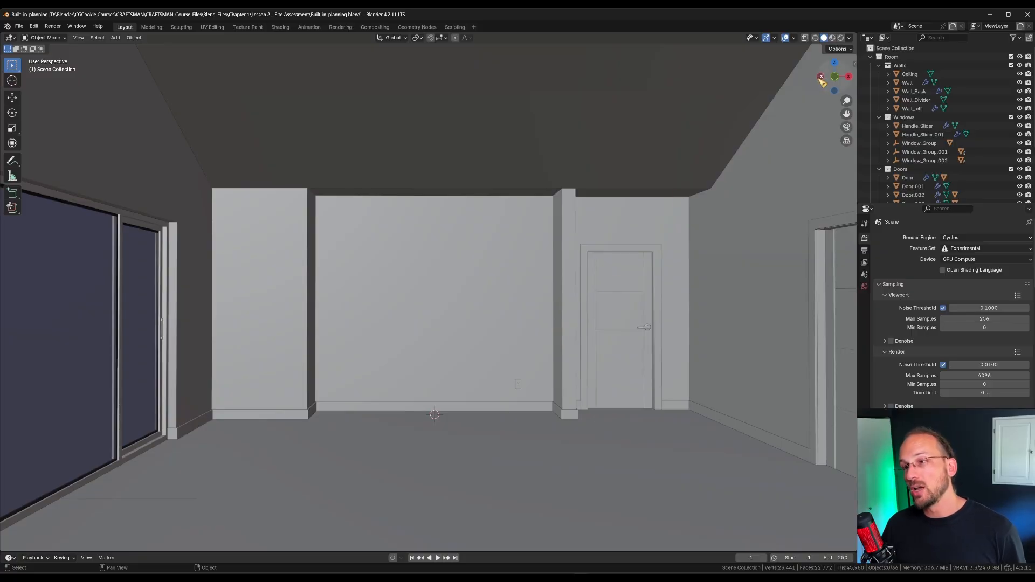
click(832, 37)
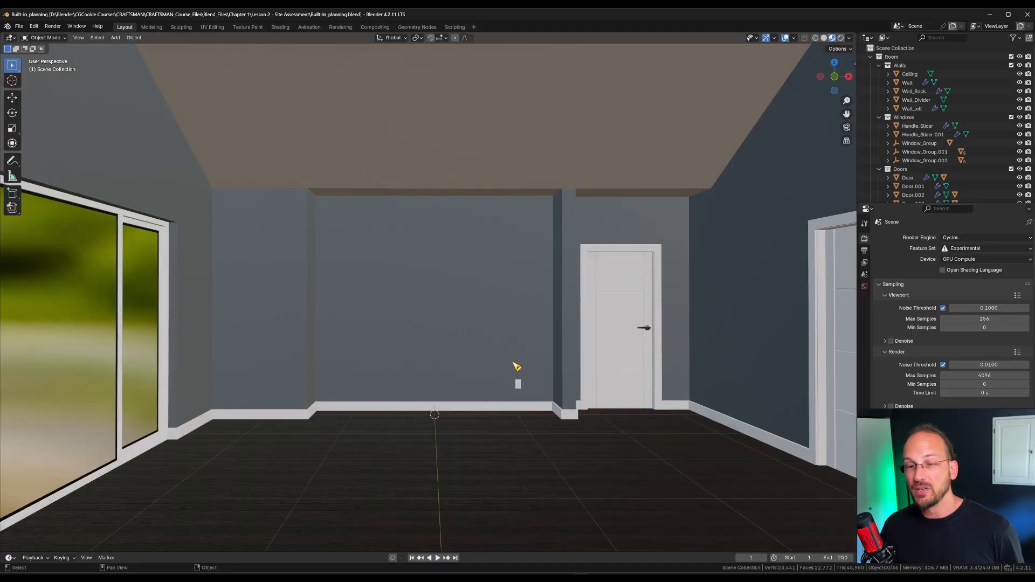
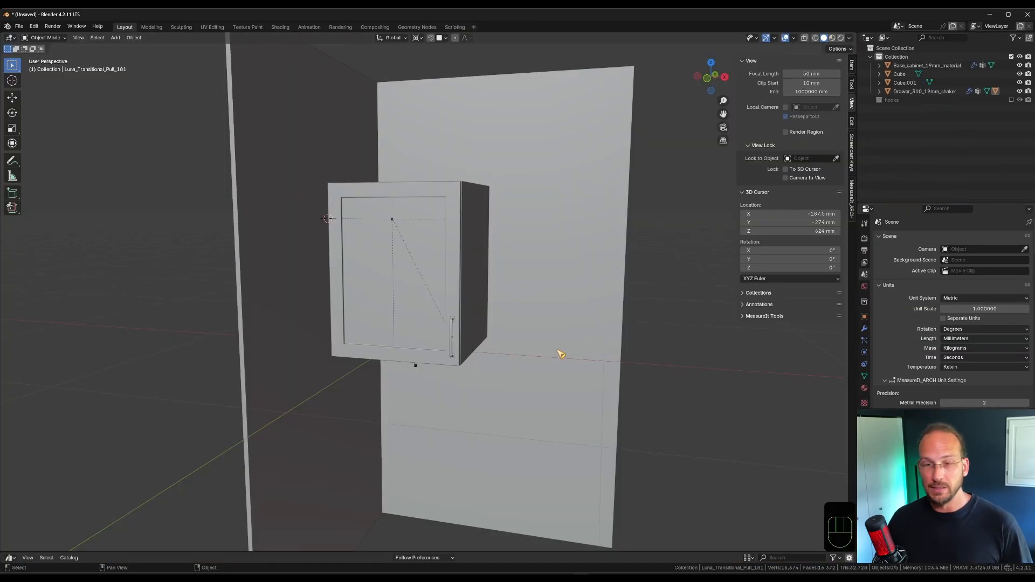
- In top view, rotate the shaker cabinet door open by about 86° so its handle reaches the side wall
middle_drag(476, 228, 494, 321)
key(KP_7)
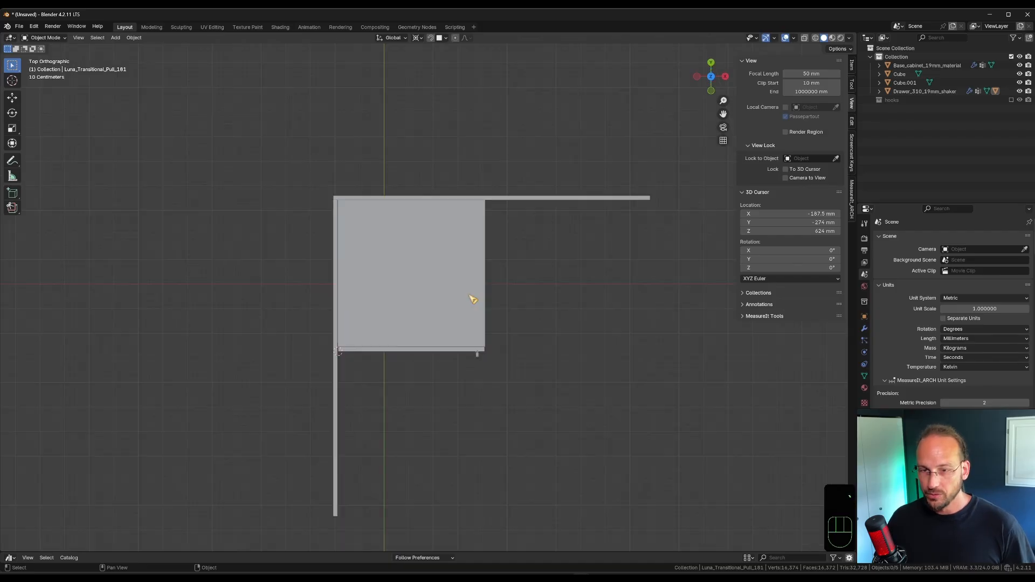
click(477, 353)
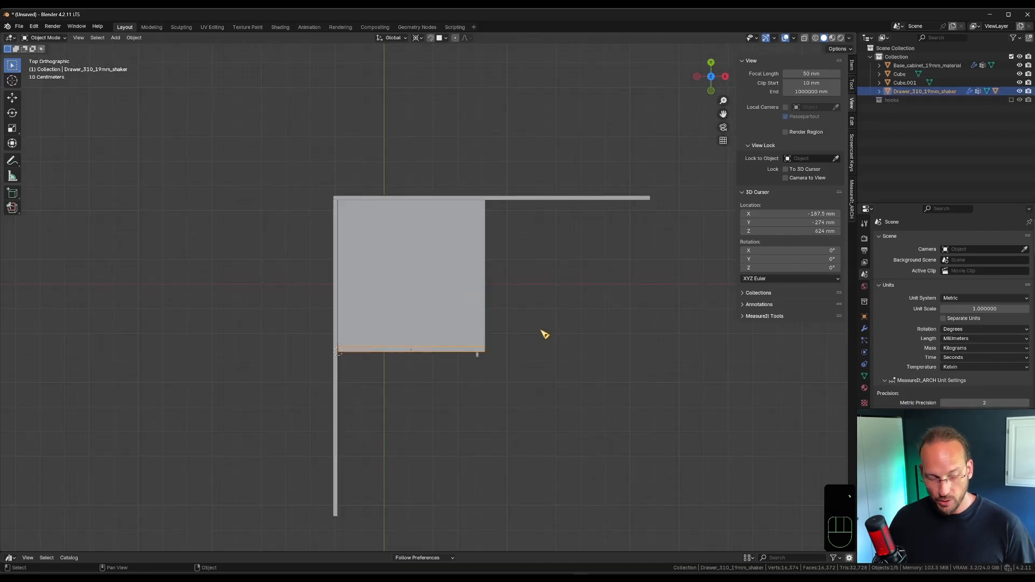
key(r)
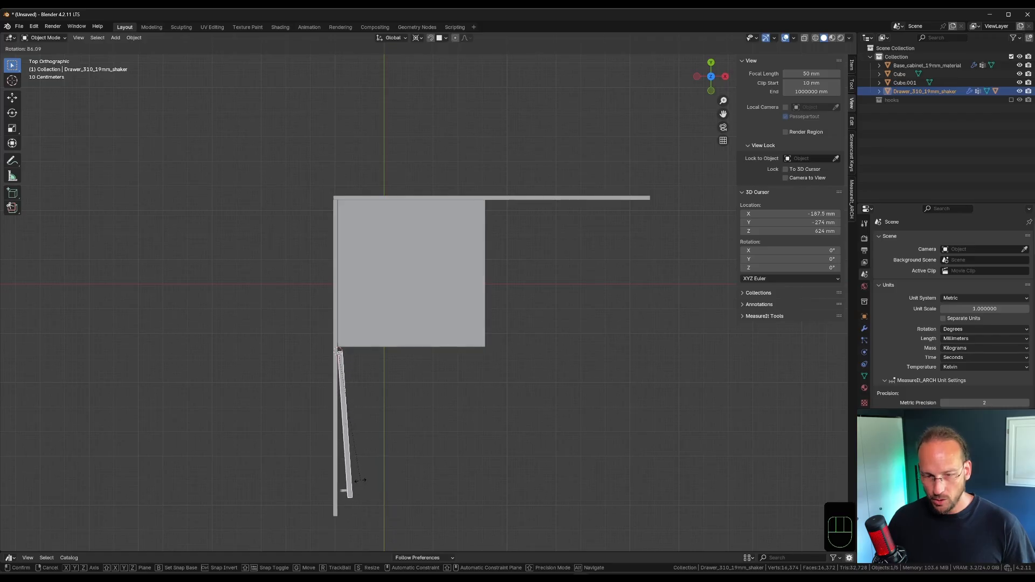
click(363, 484)
scroll(368, 508, up, 5)
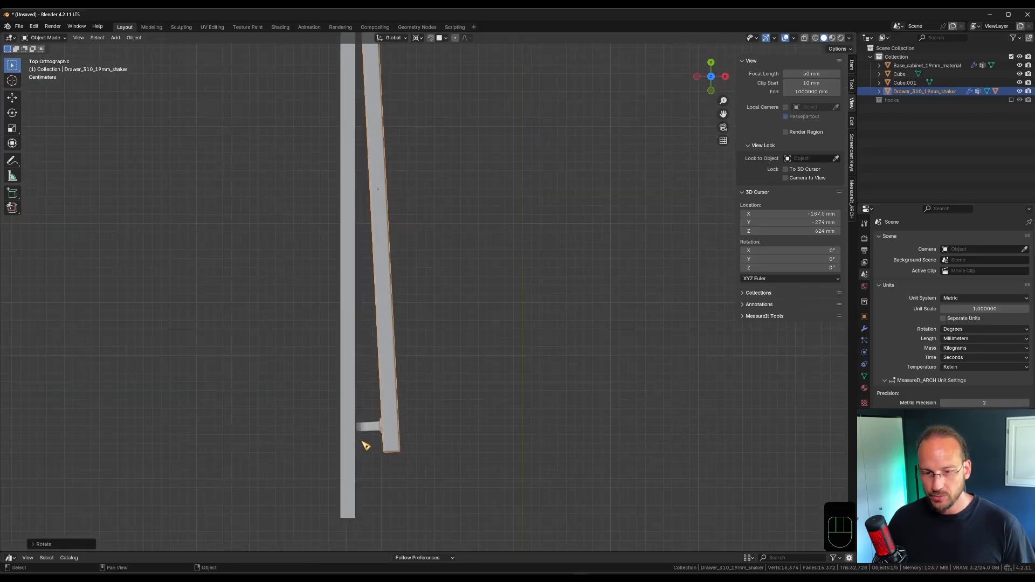
scroll(499, 315, down, 3)
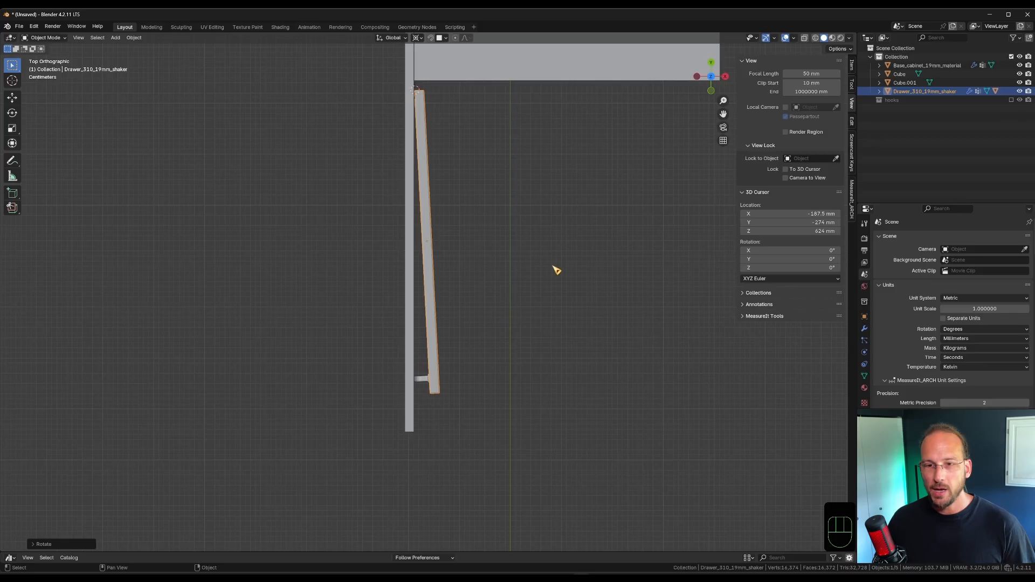
scroll(495, 310, up, 2)
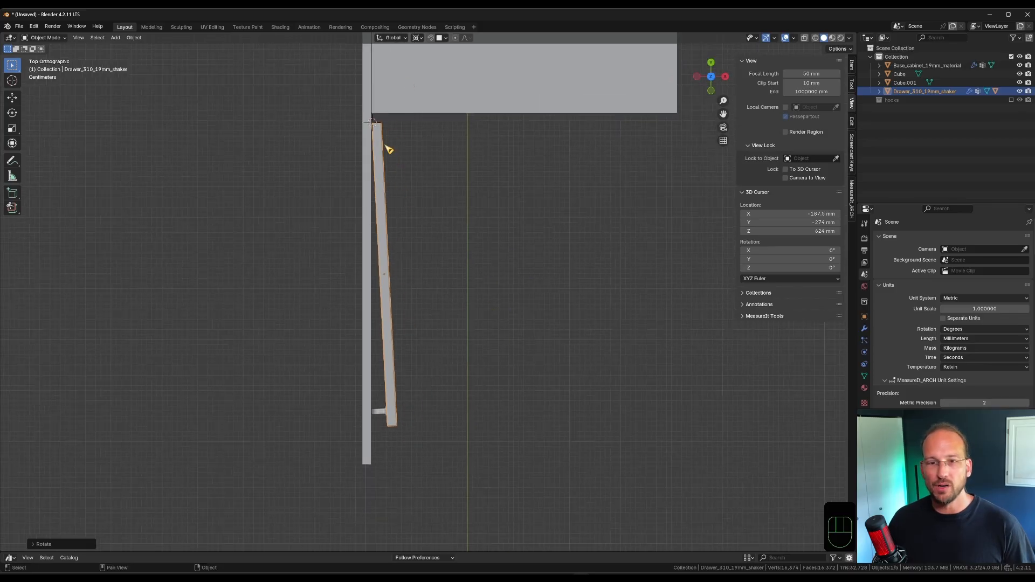
shift+middle_drag(580, 231, 490, 297)
scroll(489, 297, down, 4)
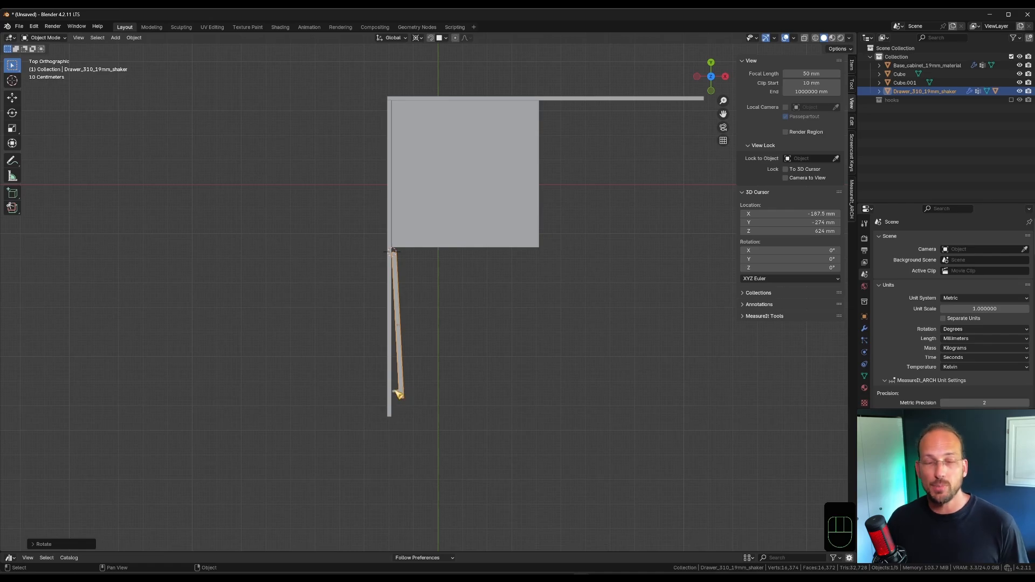
- Move the base cabinet and its open door together about 45 mm along X, away from the side wall
click(402, 222)
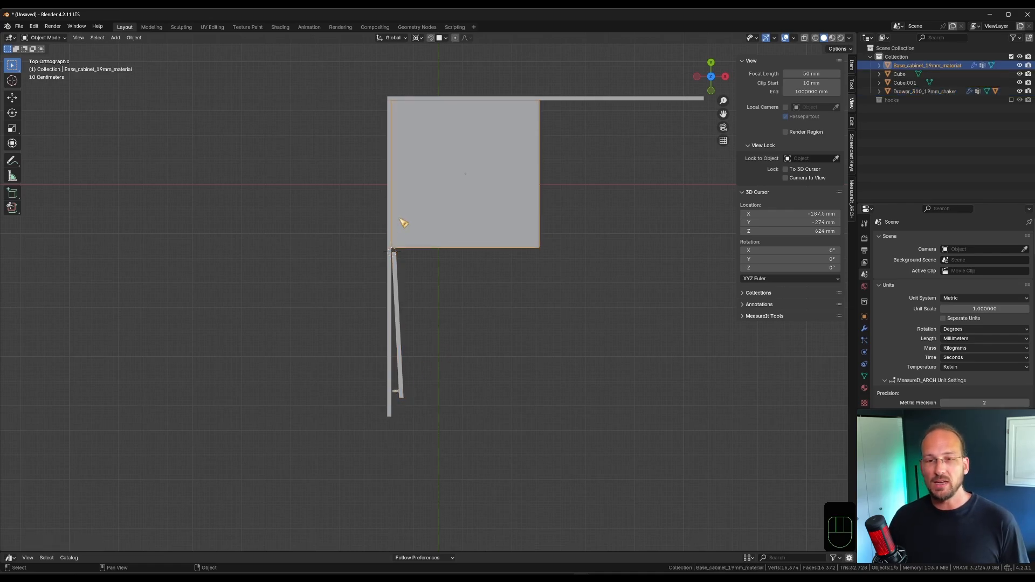
shift+click(398, 267)
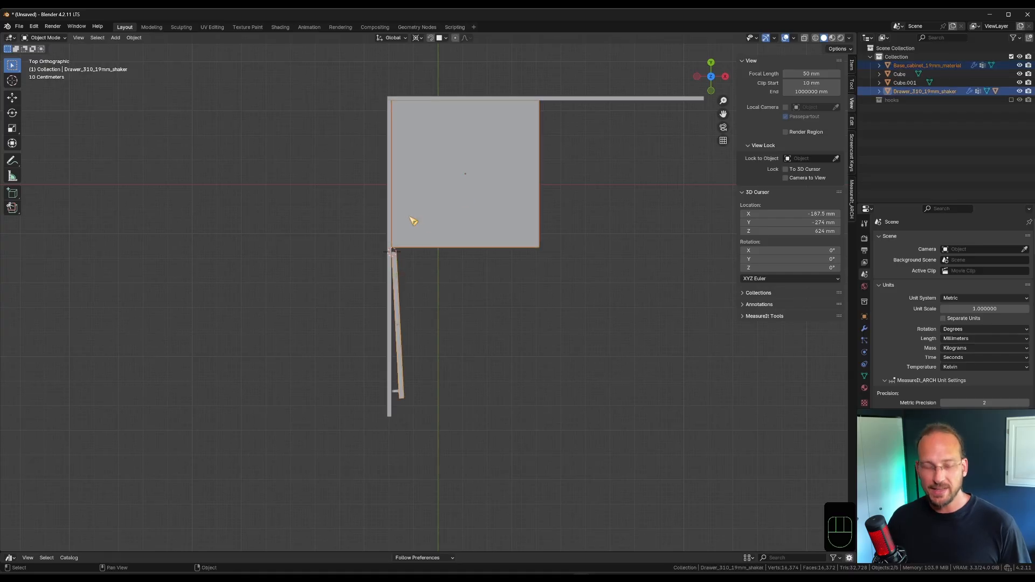
key(g)
key(x)
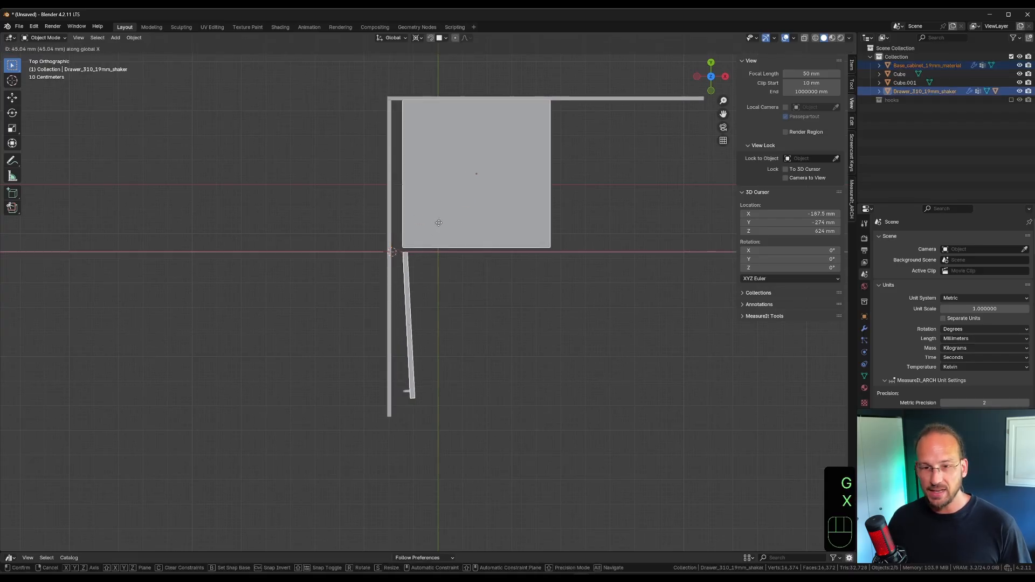
click(443, 225)
- Rotate the cabinet door about 3° further open so it stands nearly parallel to the side wall
click(405, 263)
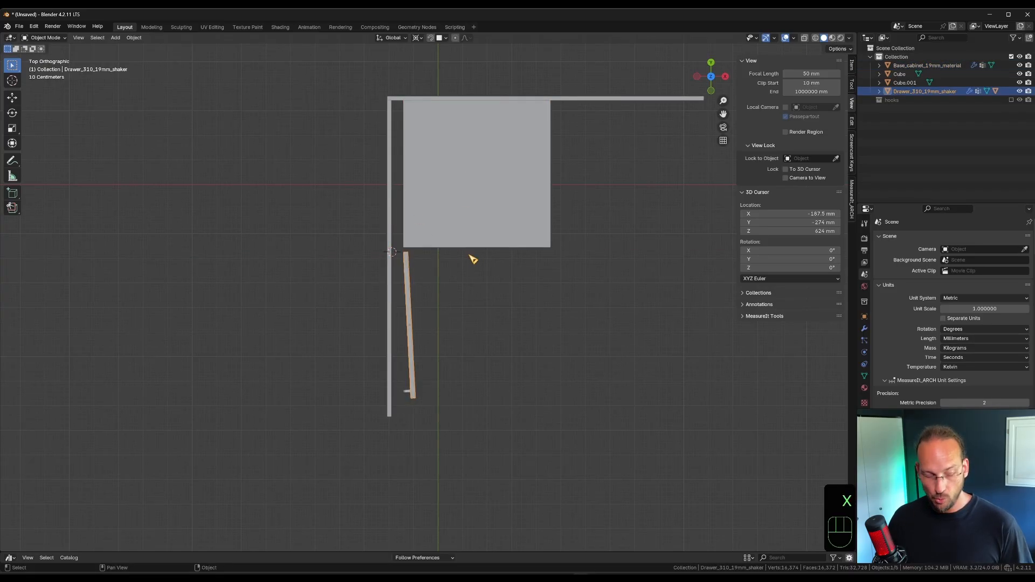
key(r)
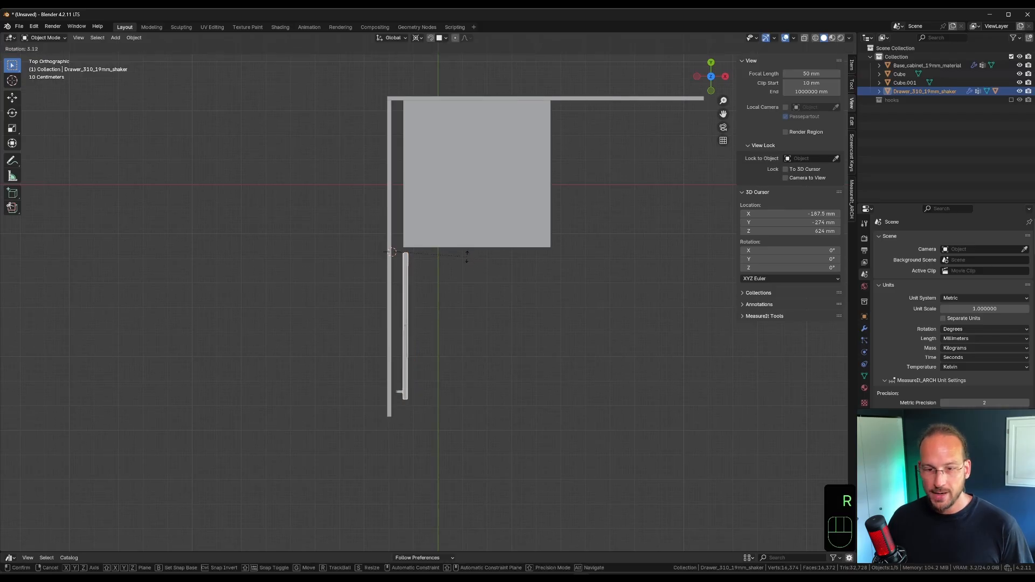
click(469, 264)
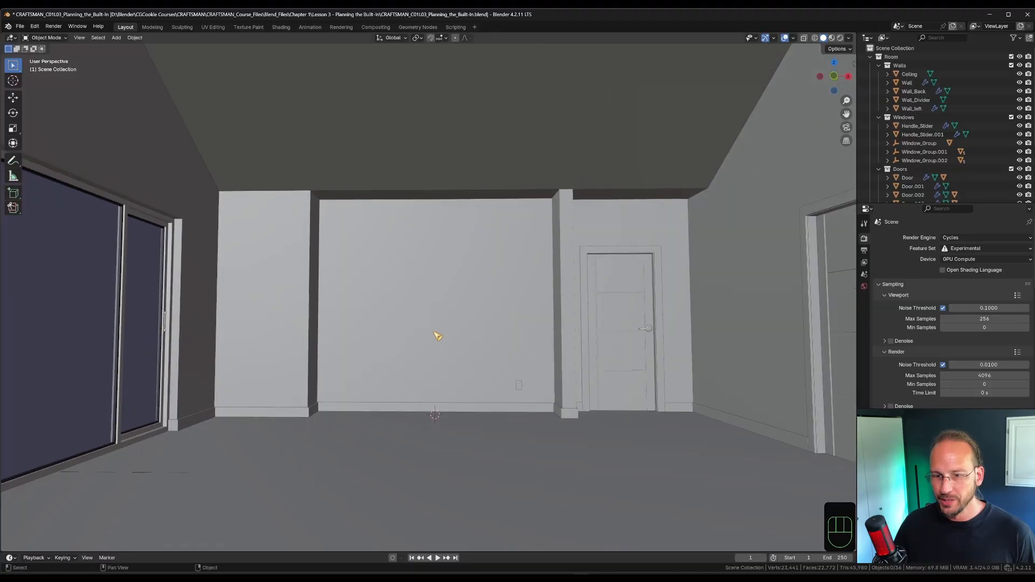
- With the Annotate Line tool, draw a horizontal countertop line across the alcove below mid-height and set the annotation colour to red
ctrl+middle_drag(437, 338, 447, 286)
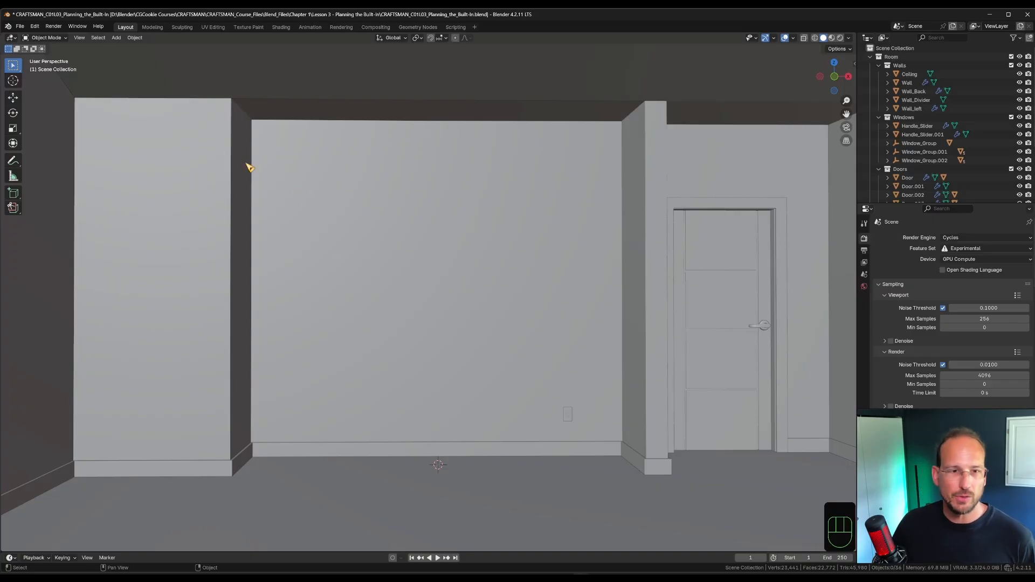
click(15, 164)
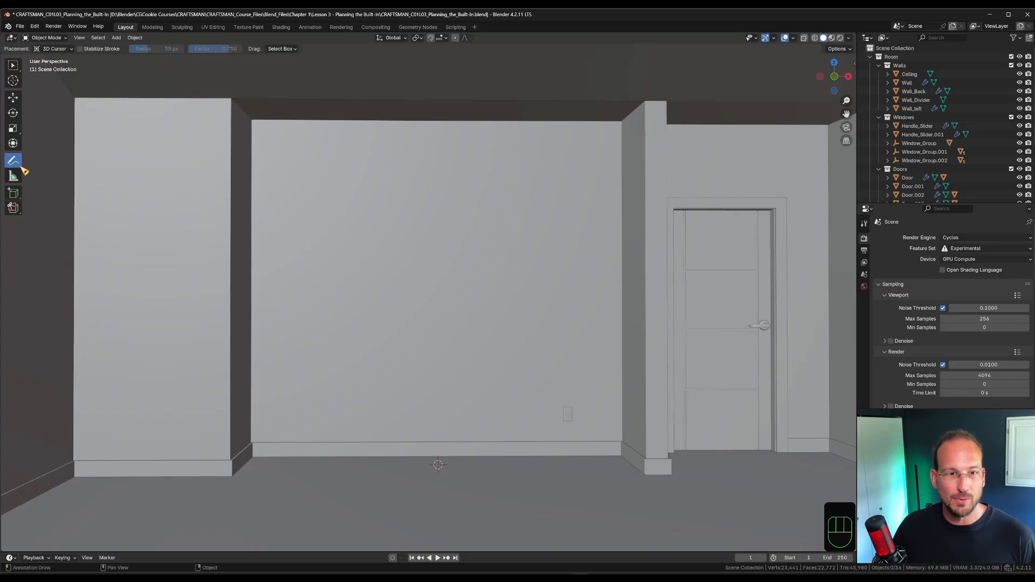
mouse_move(22, 169)
mouse_down()
mouse_move(38, 162)
mouse_move(43, 180)
mouse_up()
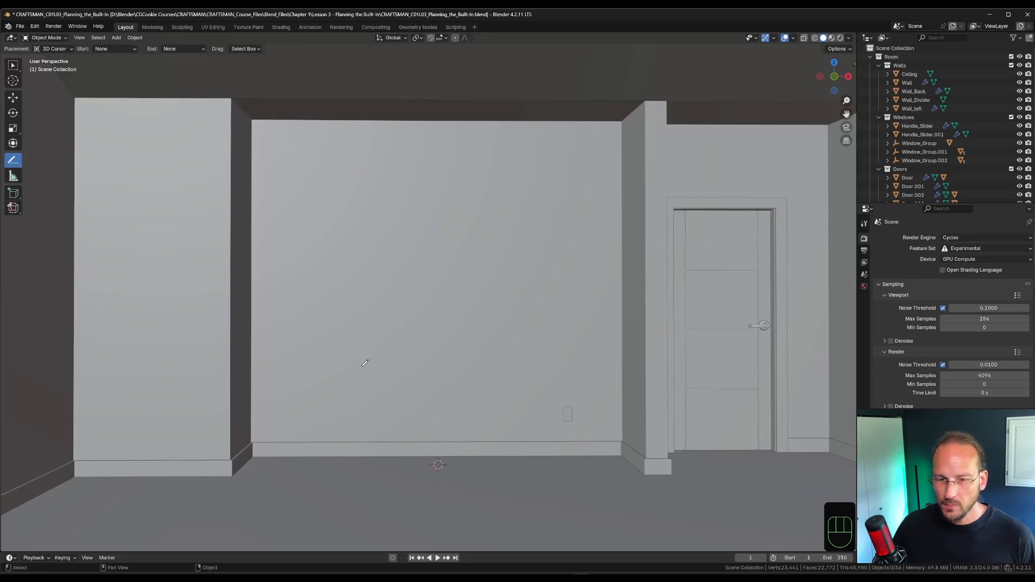
drag(233, 350, 648, 349)
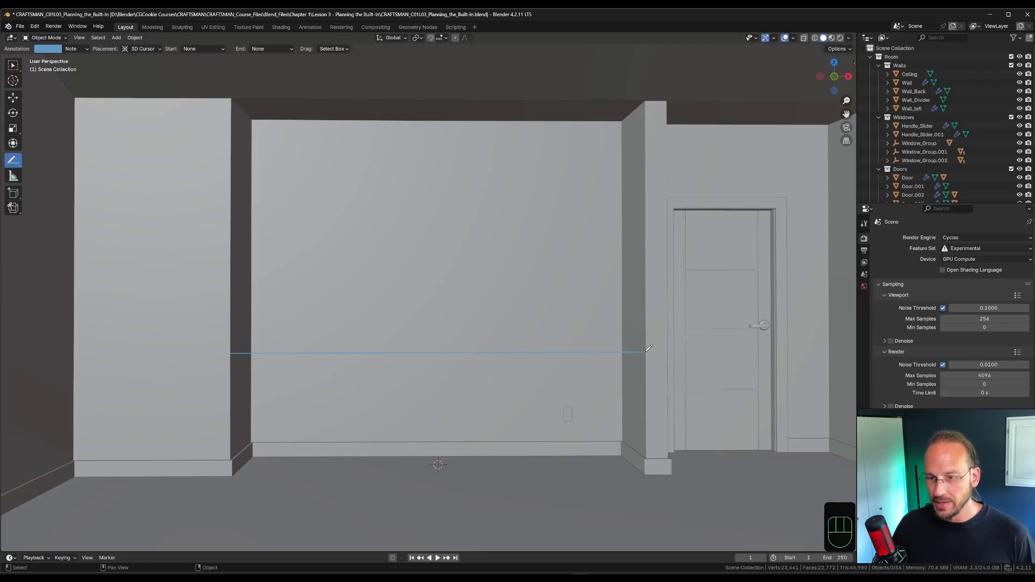
click(60, 49)
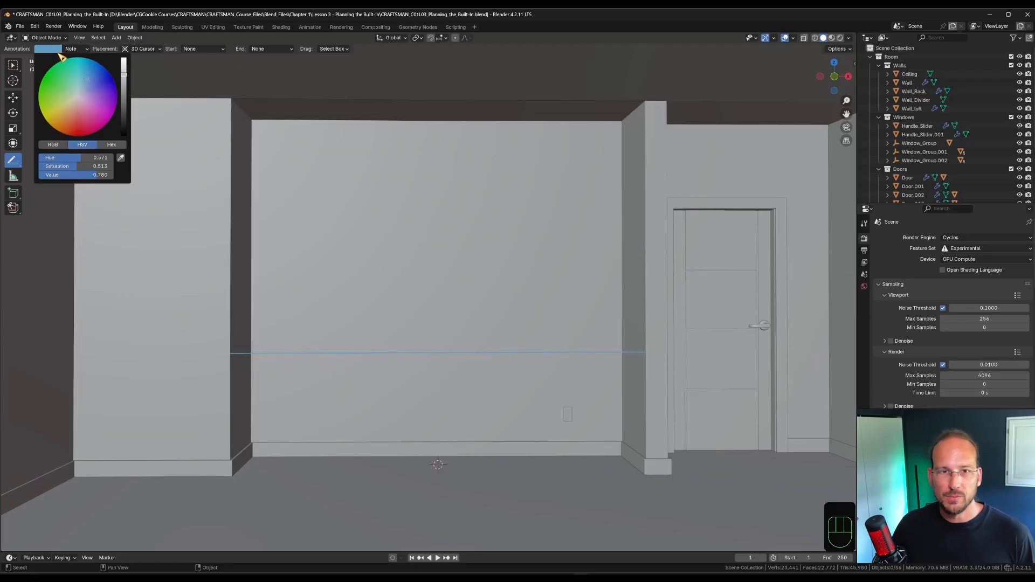
click(91, 129)
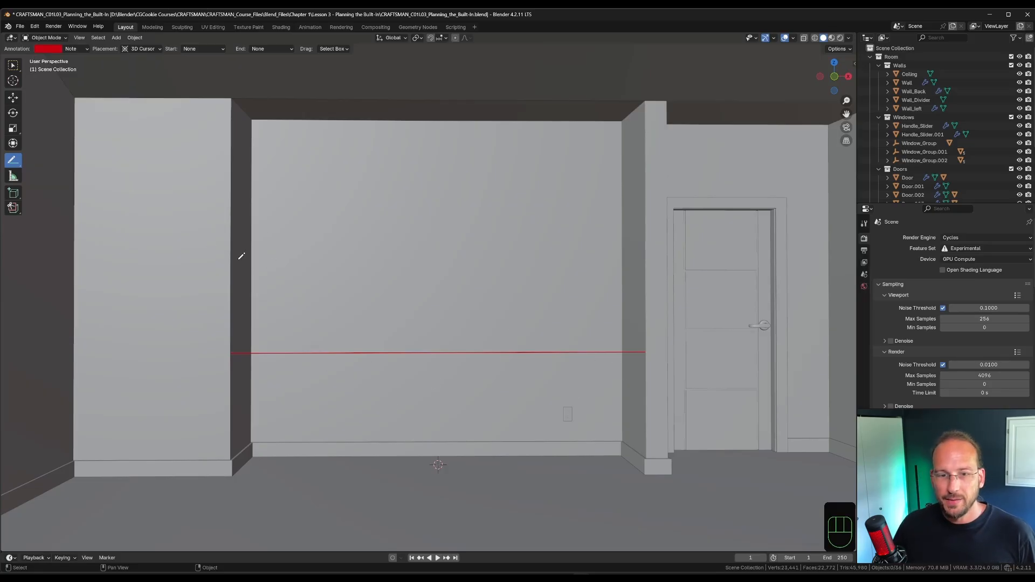
- Annotate the underside of the upper cabinets with a horizontal line across the alcove, plus two closely spaced lines just below the ceiling
drag(235, 265, 647, 269)
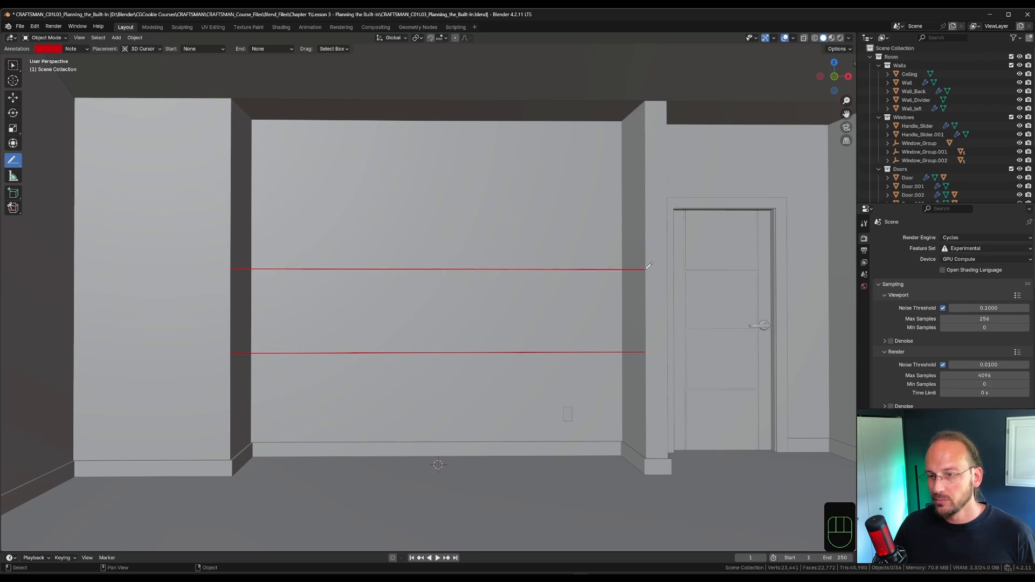
drag(233, 110, 646, 110)
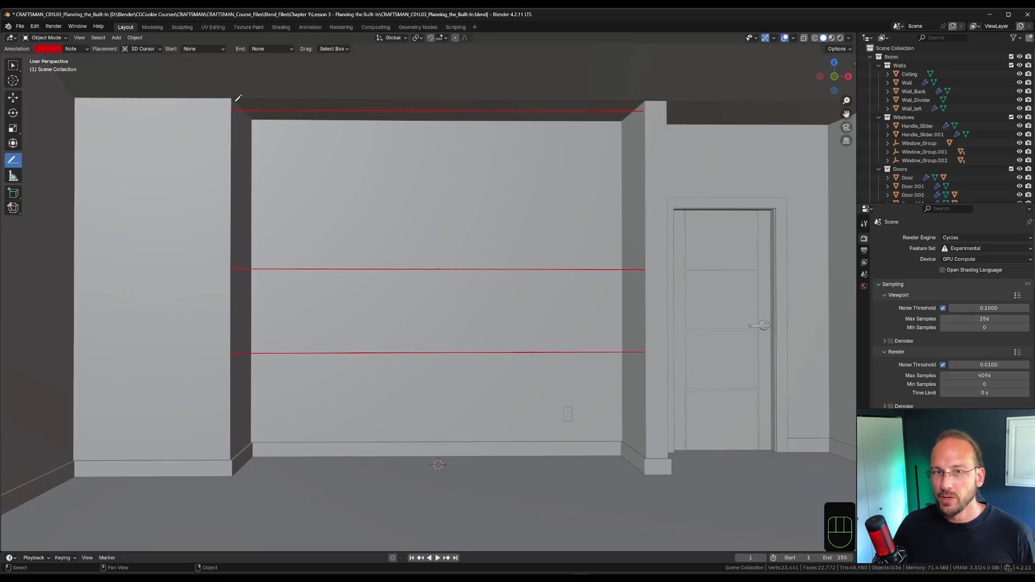
drag(233, 102, 352, 101)
drag(611, 96, 648, 102)
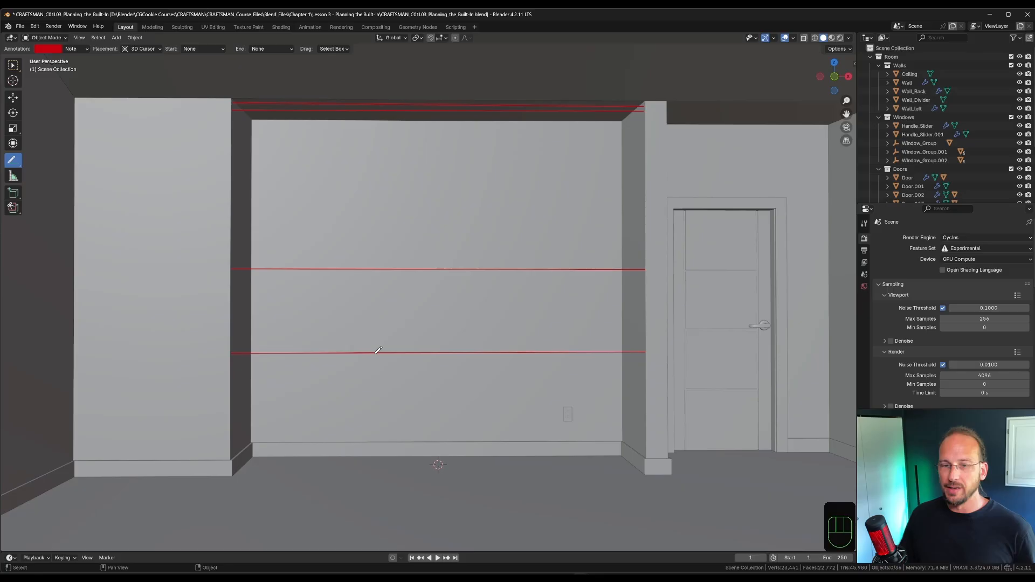
- Draw six vertical annotation lines from the countertop line to the floor, marking the base cabinet divisions and the gaps at both side walls
mouse_move(382, 352)
mouse_down()
mouse_move(362, 409)
mouse_move(384, 469)
mouse_up()
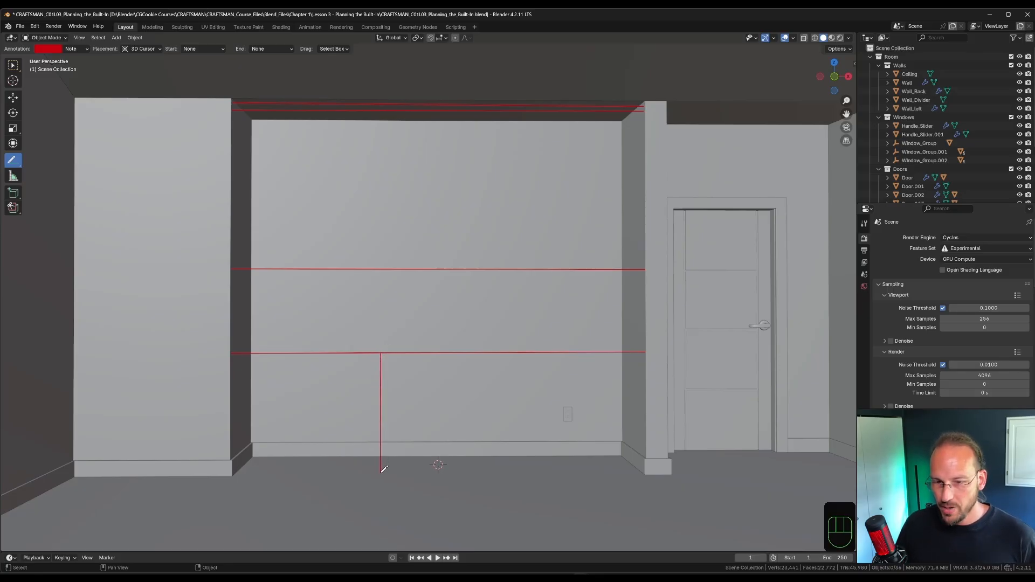
drag(496, 353, 498, 468)
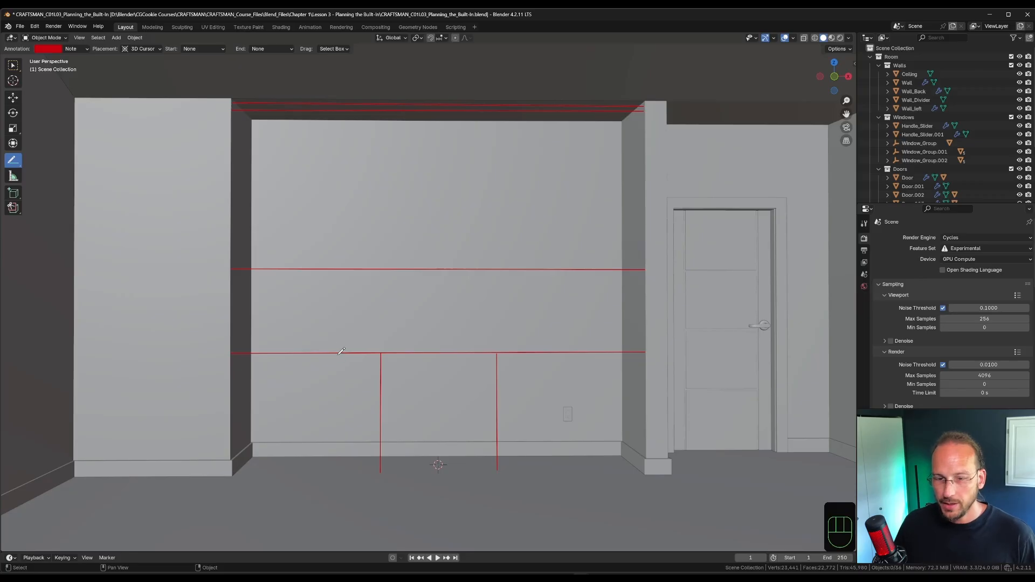
drag(341, 352, 340, 475)
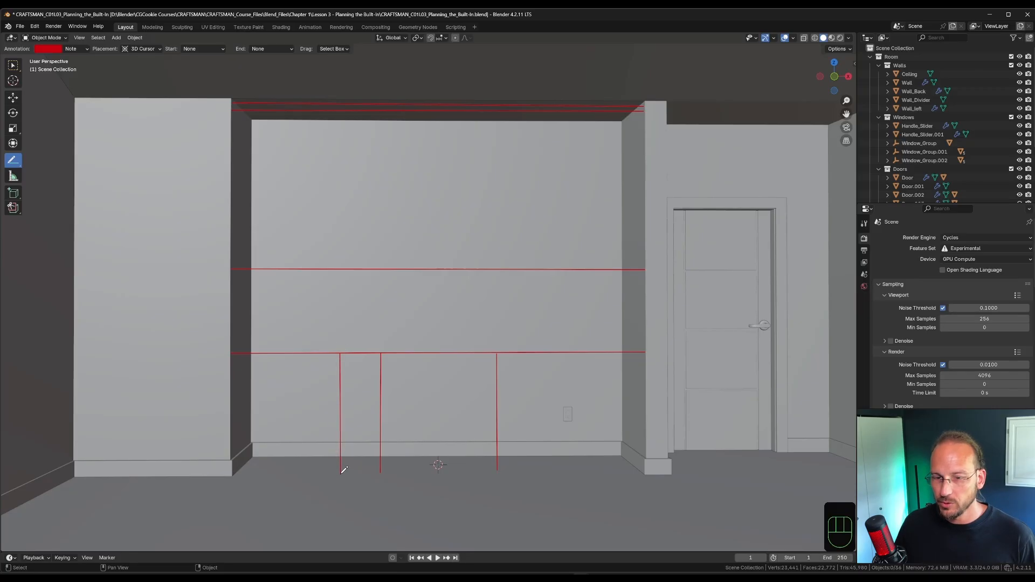
drag(533, 354, 533, 470)
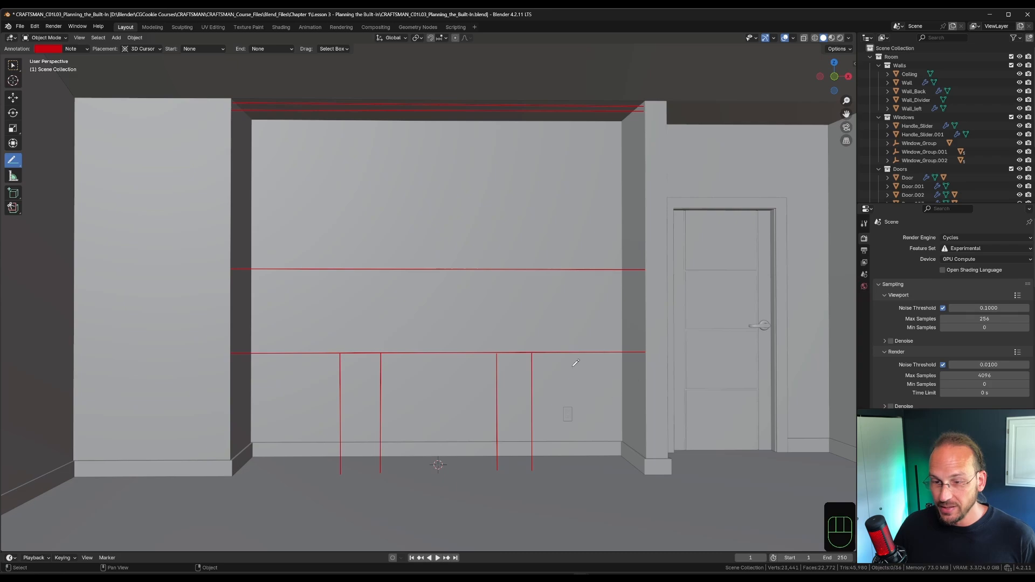
drag(240, 354, 242, 474)
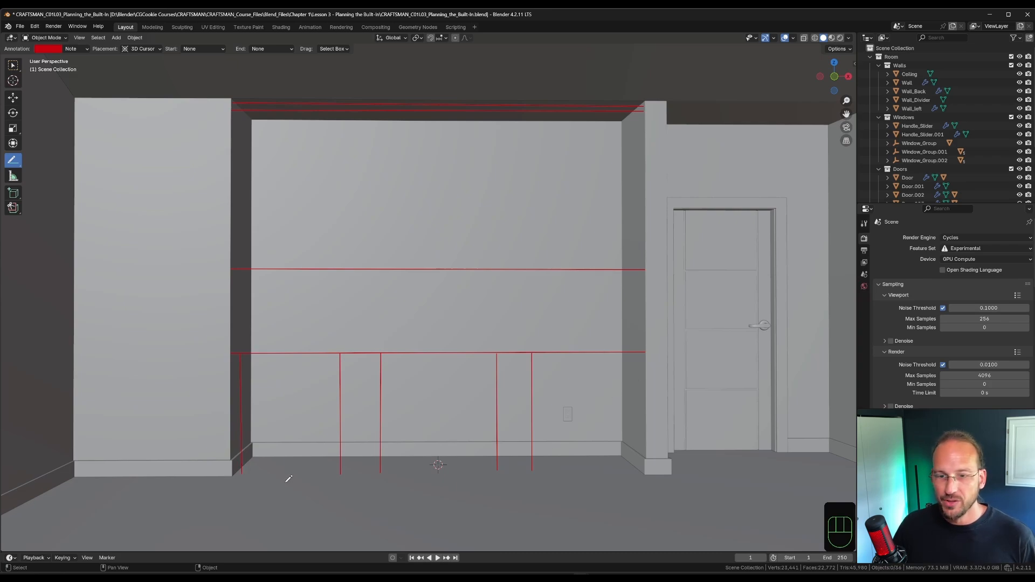
drag(637, 353, 638, 469)
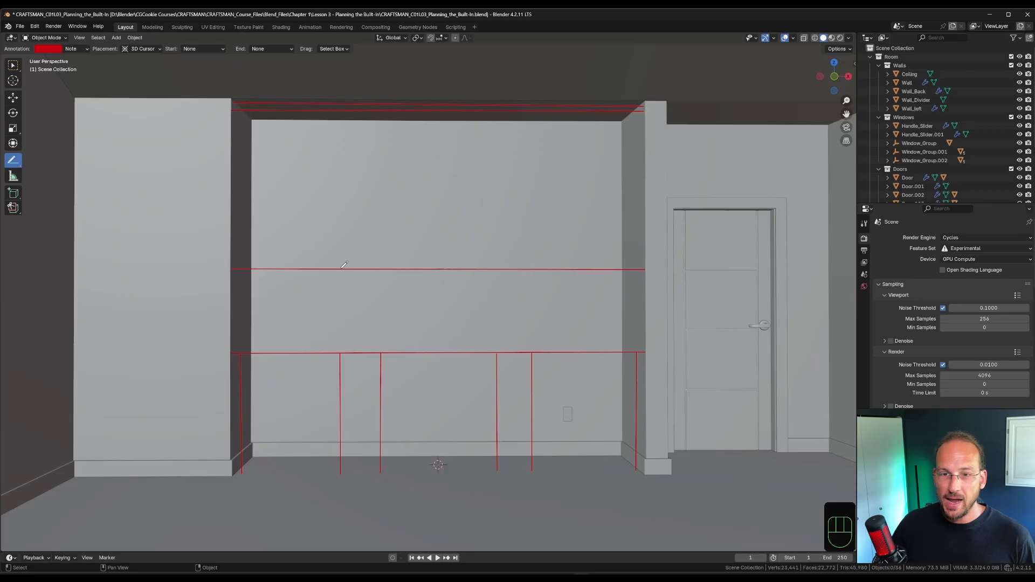
- Divide the upper cabinet area with five vertical annotation lines and one horizontal line across its upper part
drag(341, 269, 343, 116)
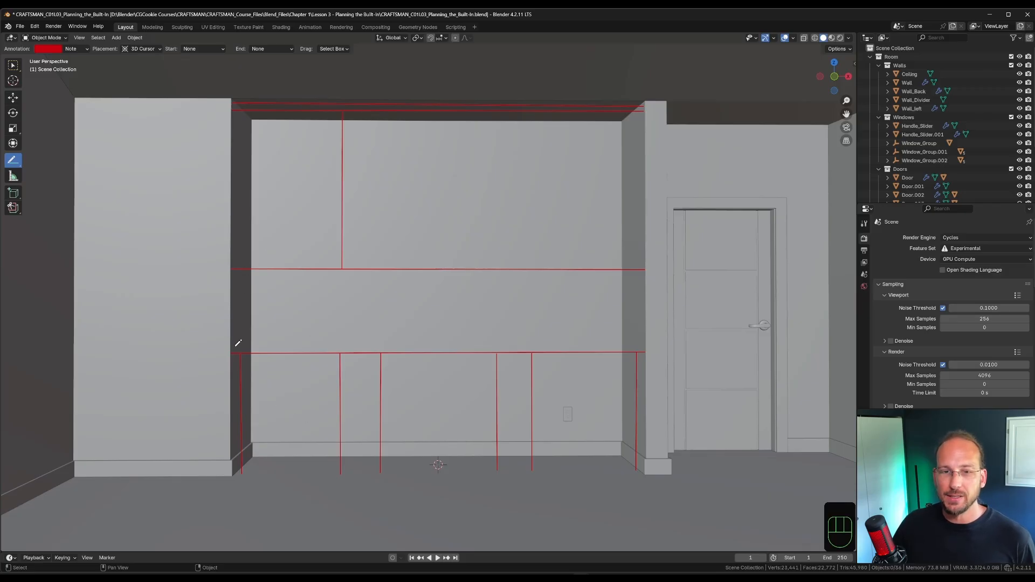
drag(239, 268, 250, 151)
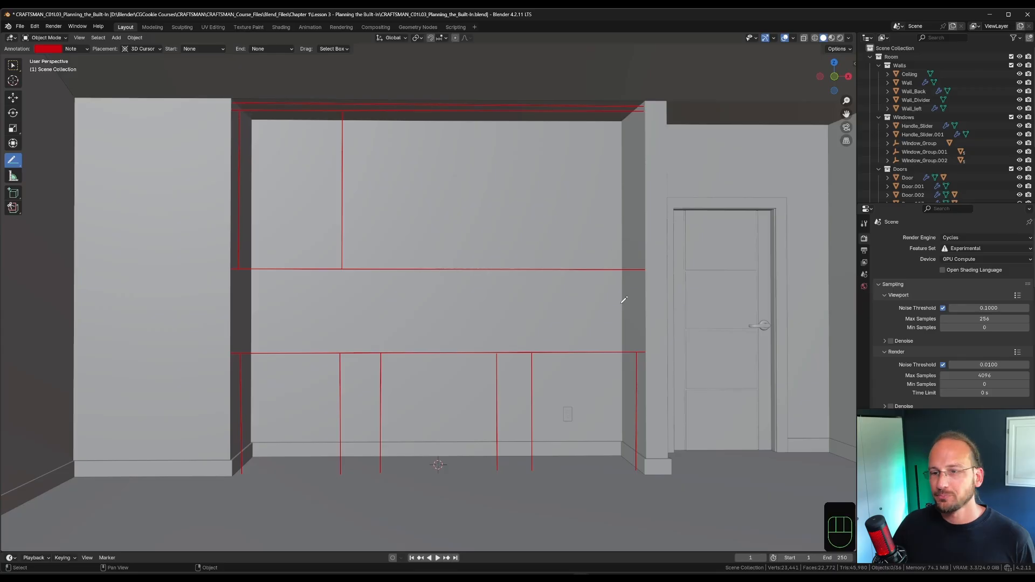
drag(532, 267, 534, 110)
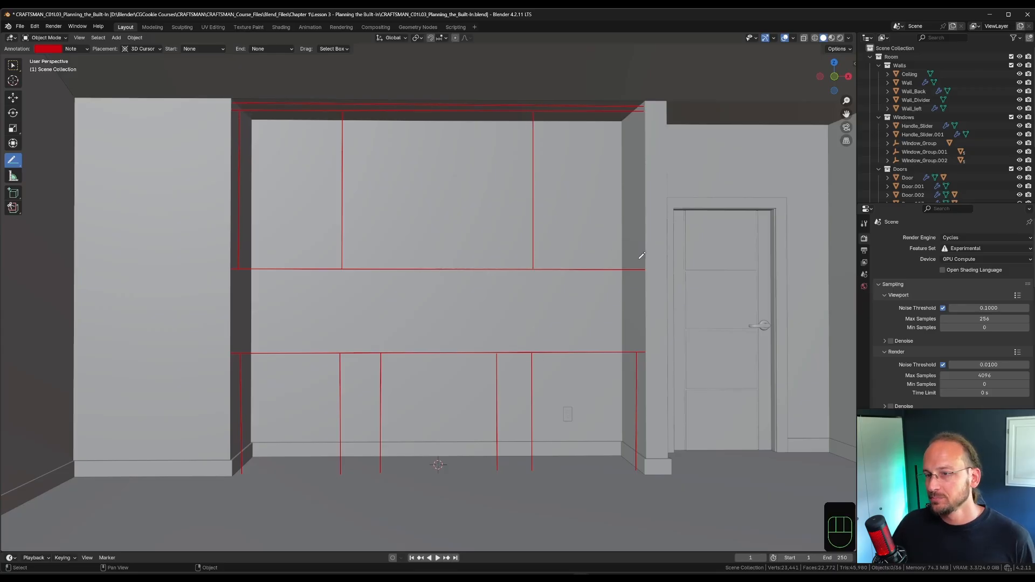
mouse_move(637, 268)
mouse_down()
mouse_move(626, 187)
mouse_move(640, 107)
mouse_up()
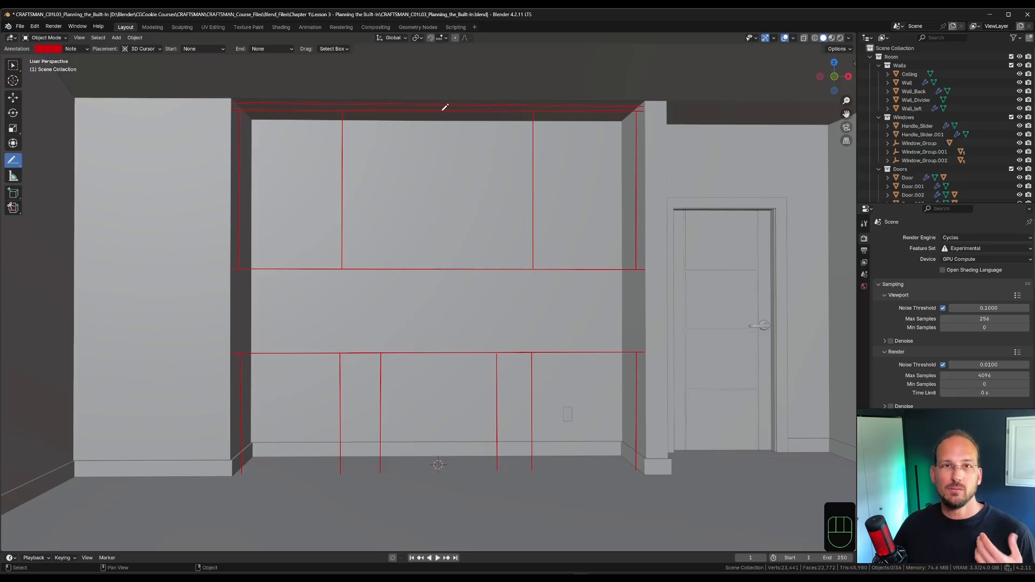
drag(443, 109, 441, 269)
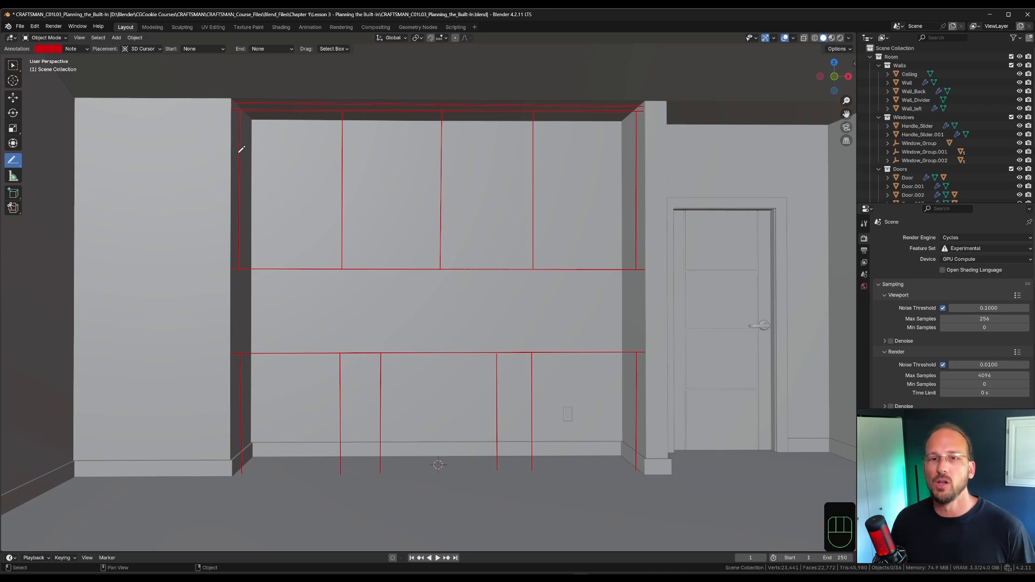
drag(247, 151, 638, 152)
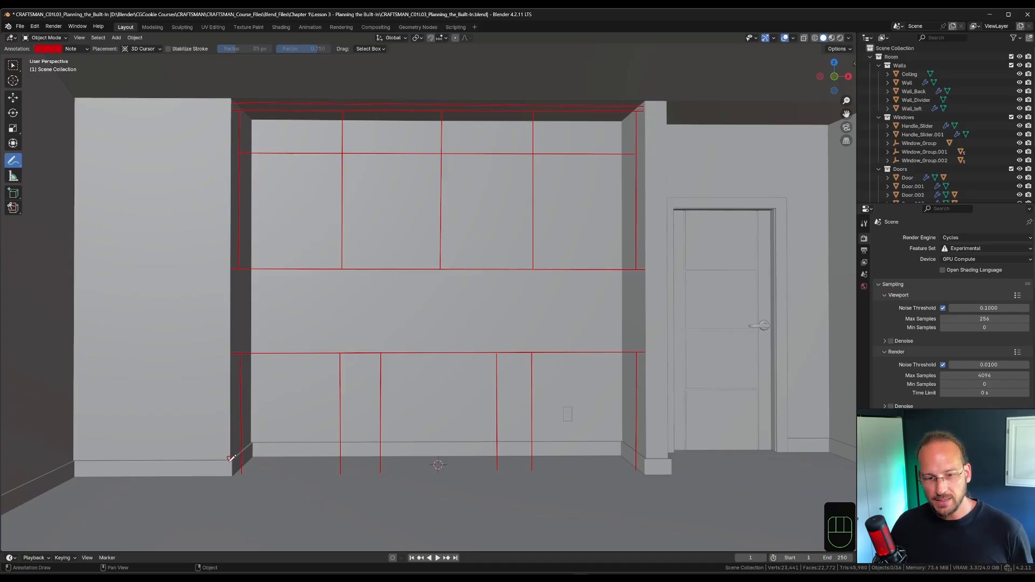
- With the freehand Annotate tool, circle the front and back alcove corners at countertop height and at the top of the baseboard
drag(645, 447, 648, 456)
drag(239, 351, 232, 348)
mouse_move(642, 349)
mouse_down()
mouse_move(647, 359)
mouse_move(649, 350)
mouse_up()
drag(252, 440, 255, 445)
drag(255, 356, 250, 352)
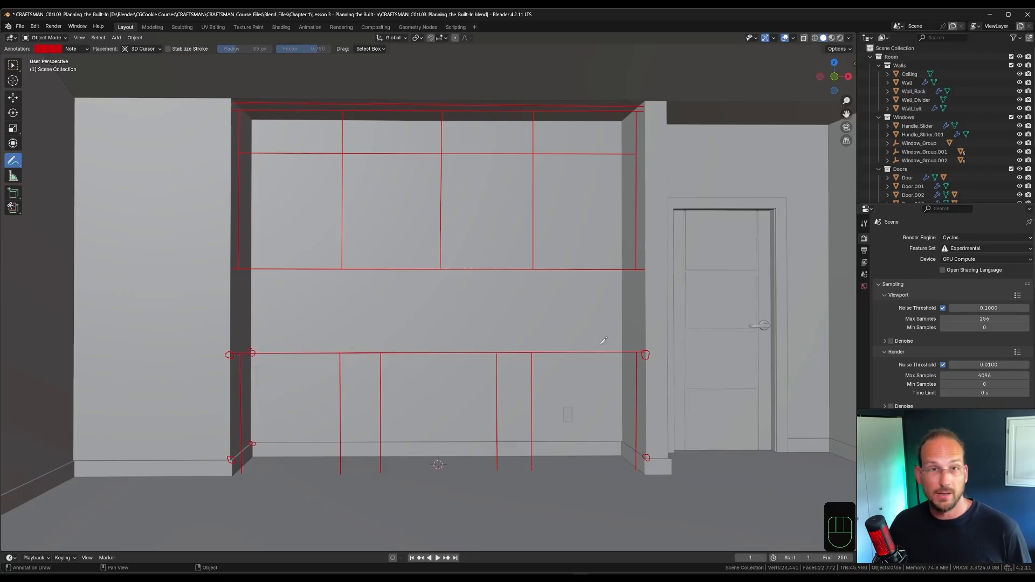
drag(618, 348, 625, 351)
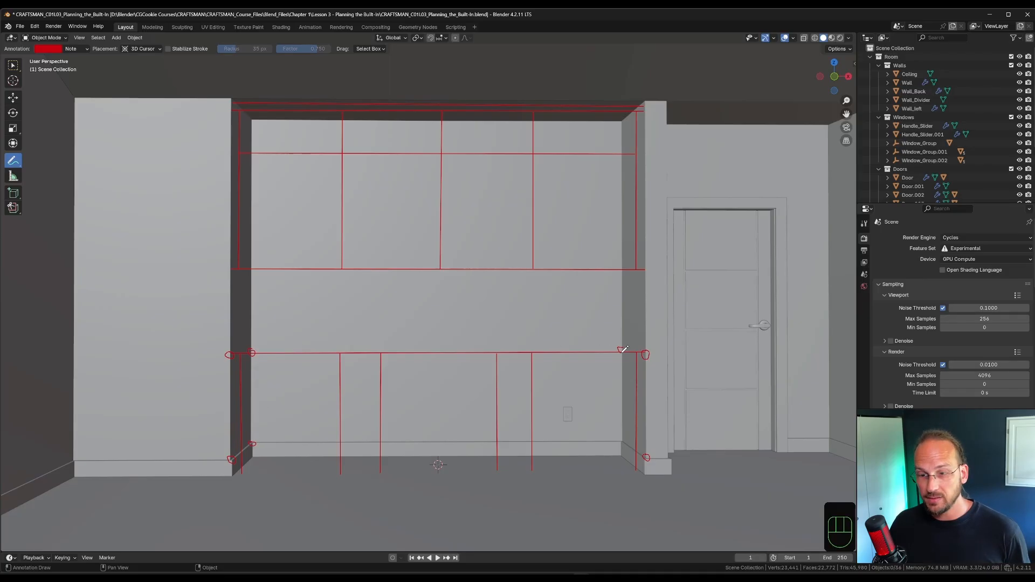
drag(621, 439, 619, 439)
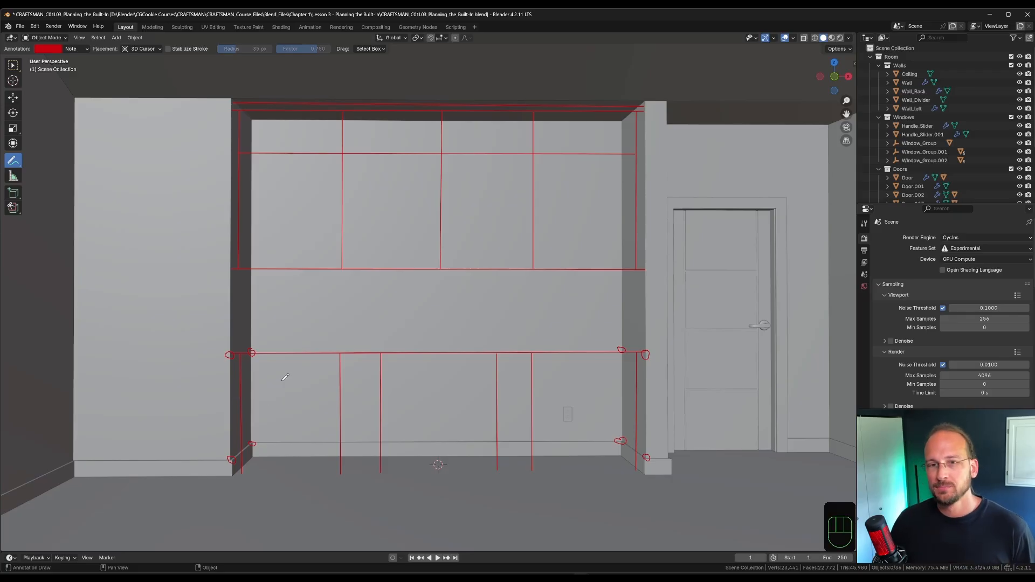
- Circle the front and back alcove corners at the upper cabinets' underside, at their top line, and midway between the two
drag(235, 268, 236, 265)
mouse_move(638, 266)
mouse_down()
mouse_move(649, 260)
mouse_move(620, 271)
mouse_up()
drag(253, 268, 264, 264)
drag(237, 108, 233, 111)
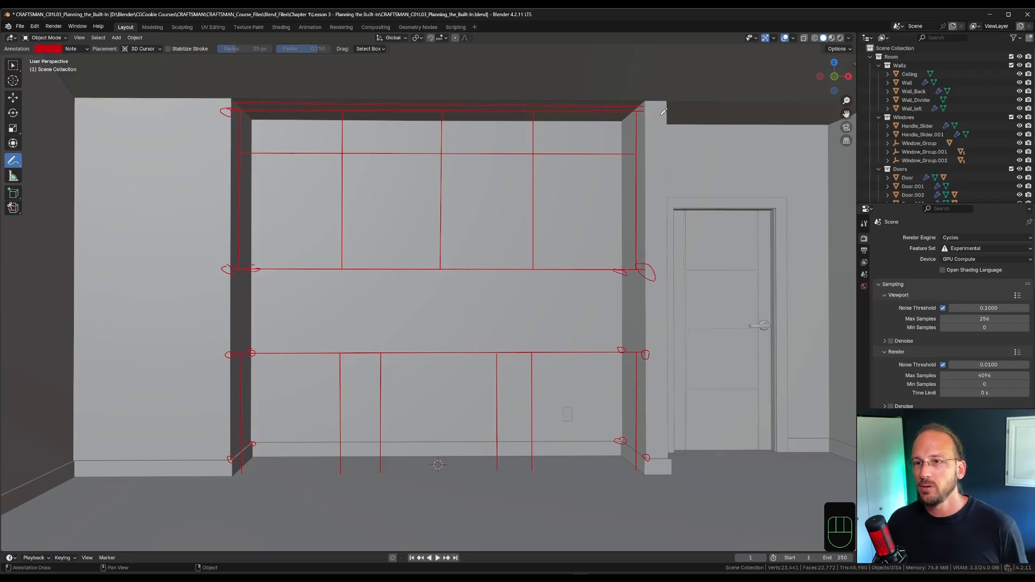
drag(646, 108, 627, 113)
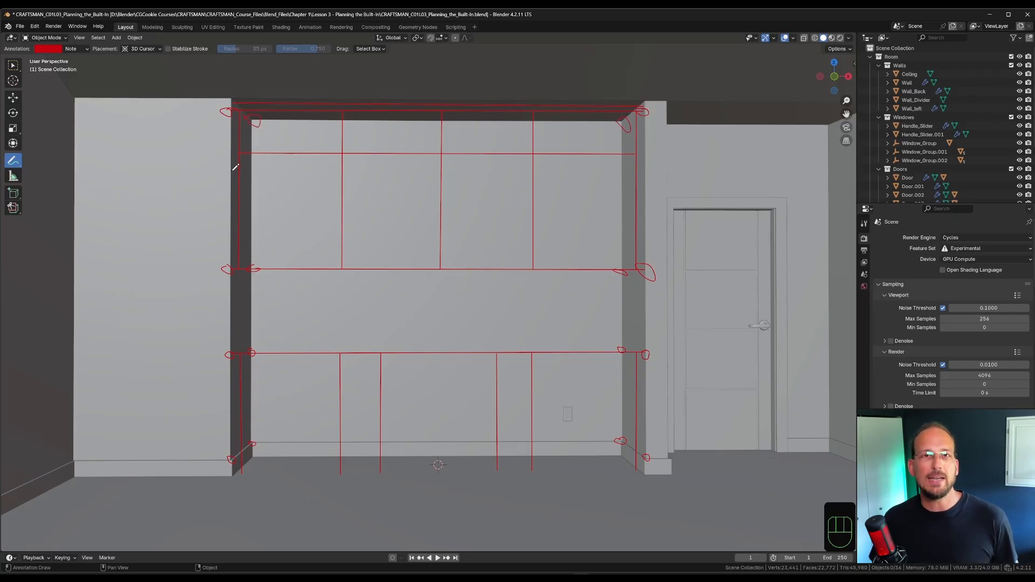
mouse_move(235, 197)
mouse_down()
mouse_move(225, 198)
mouse_move(249, 196)
mouse_up()
drag(614, 204, 640, 207)
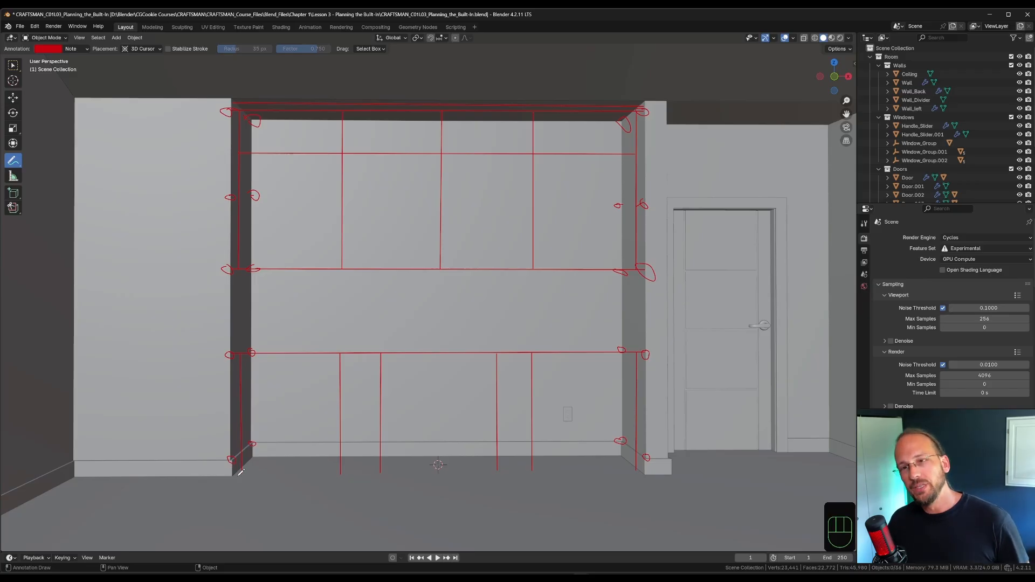
- Circle the front and back corners of the alcove at floor level and at the ceiling on both side walls
mouse_move(238, 467)
mouse_down()
mouse_move(230, 471)
mouse_move(240, 477)
mouse_up()
drag(233, 96, 231, 100)
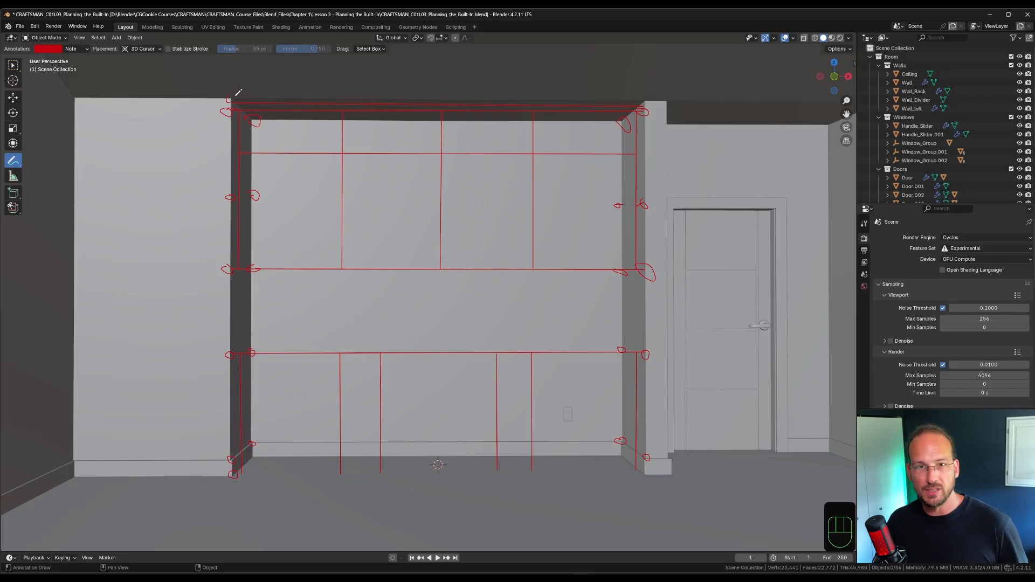
drag(258, 459, 254, 452)
drag(251, 114, 258, 115)
mouse_move(614, 458)
mouse_down()
mouse_move(620, 448)
mouse_move(638, 475)
mouse_move(642, 463)
mouse_up()
drag(622, 126, 617, 120)
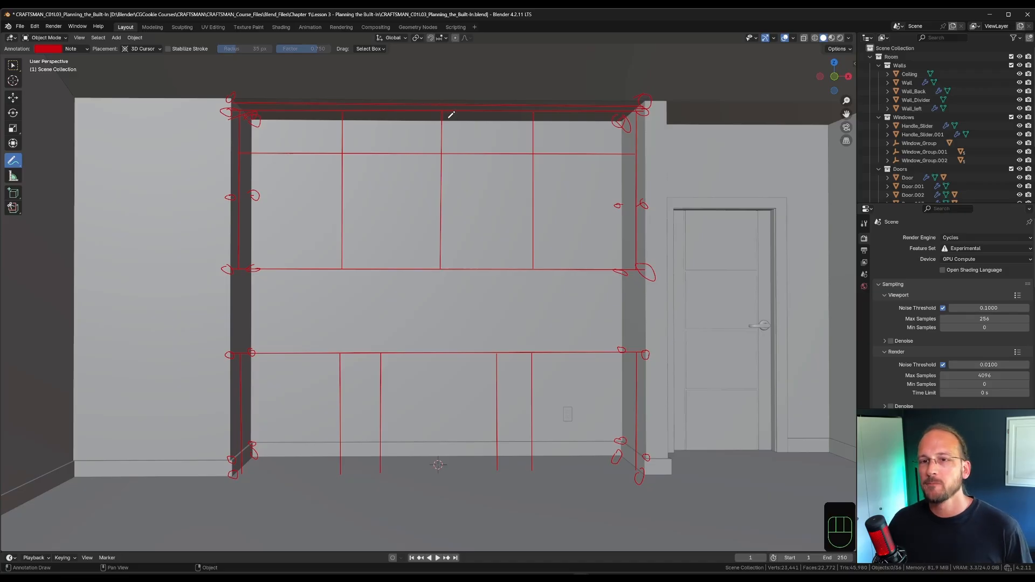
- Circle measuring points at the middle of the alcove's width, along the ceiling and on the floor
drag(436, 118, 448, 117)
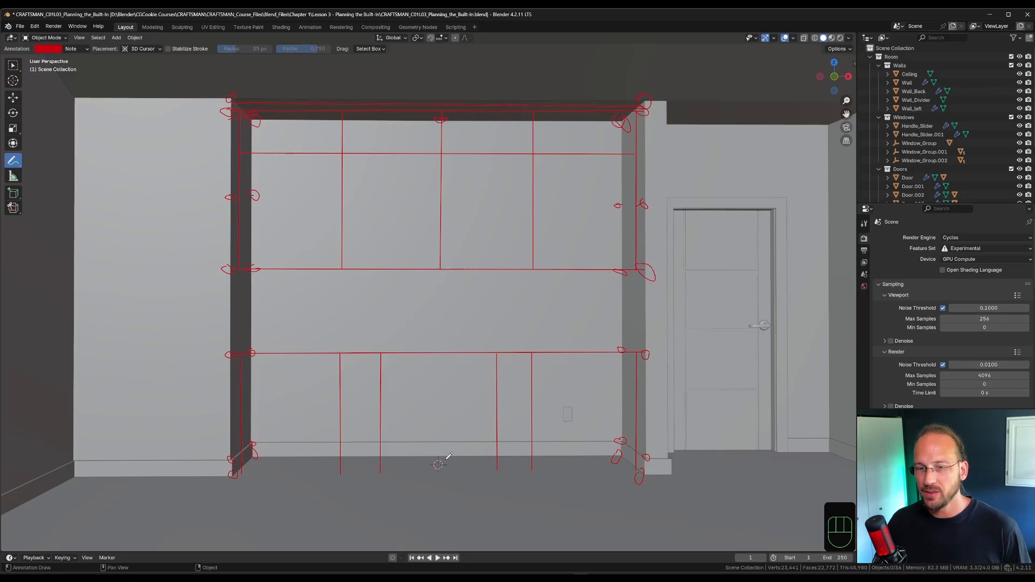
drag(442, 454, 441, 466)
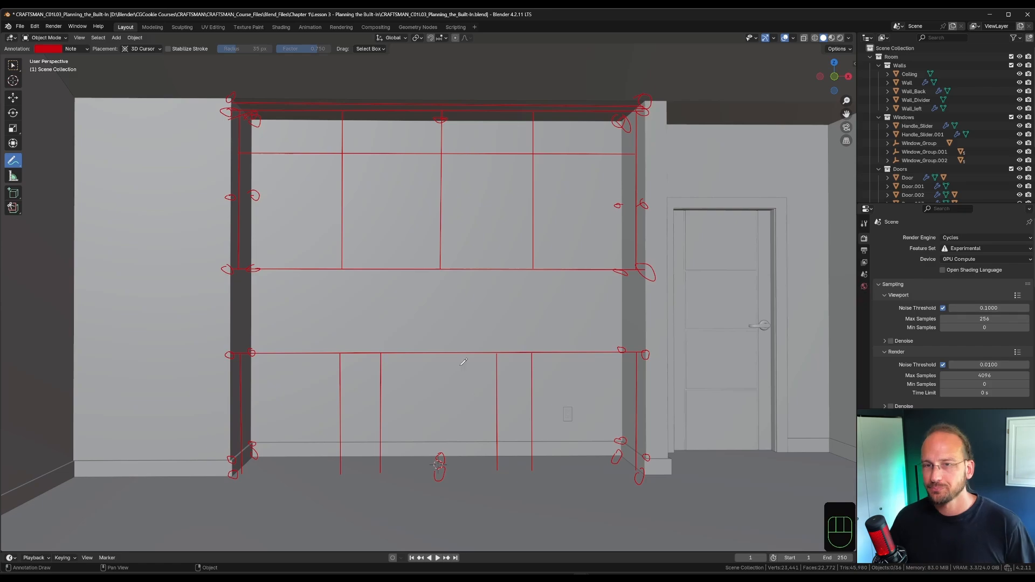
drag(442, 98, 443, 97)
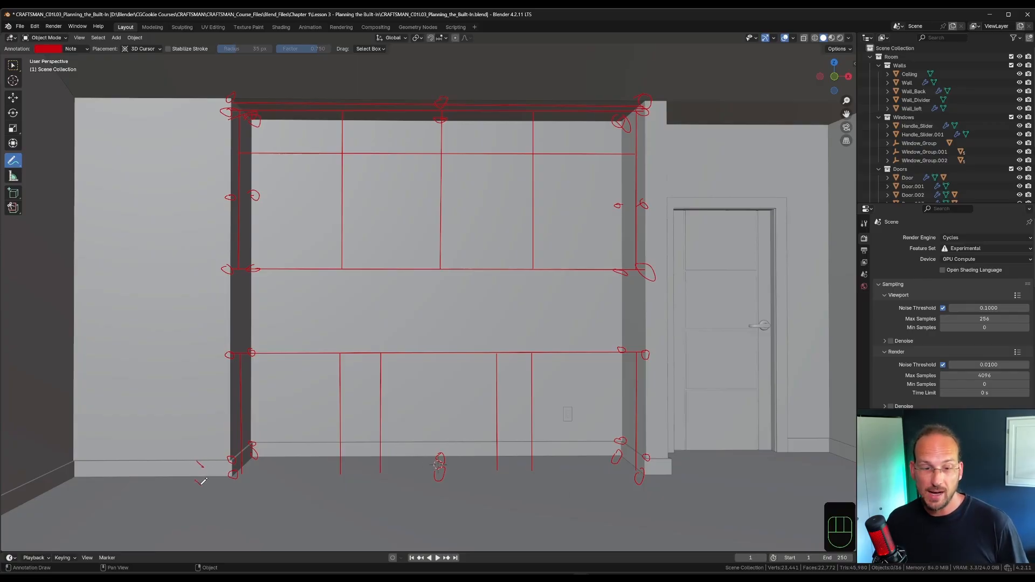
- Mark the baseboard height beside the alcove and the outlet's distances to the side wall and floor, and return to the selection tool
drag(199, 462, 203, 482)
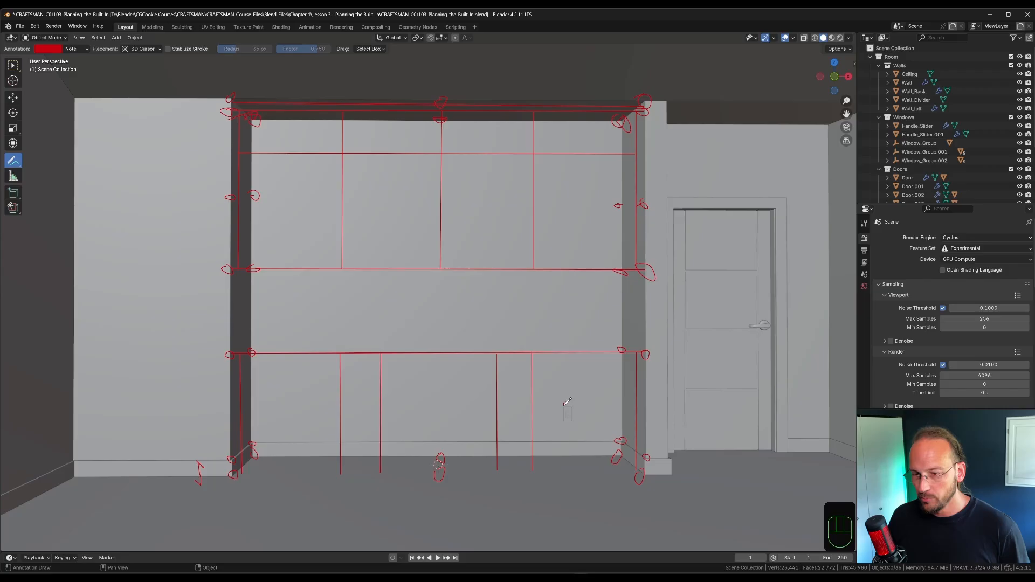
drag(564, 403, 631, 398)
drag(564, 423, 563, 458)
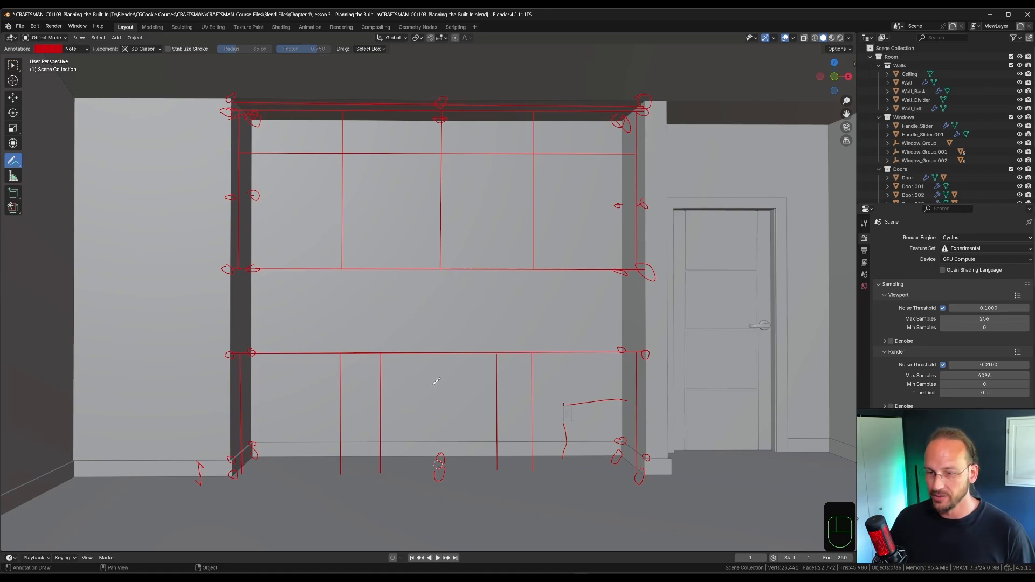
click(13, 65)
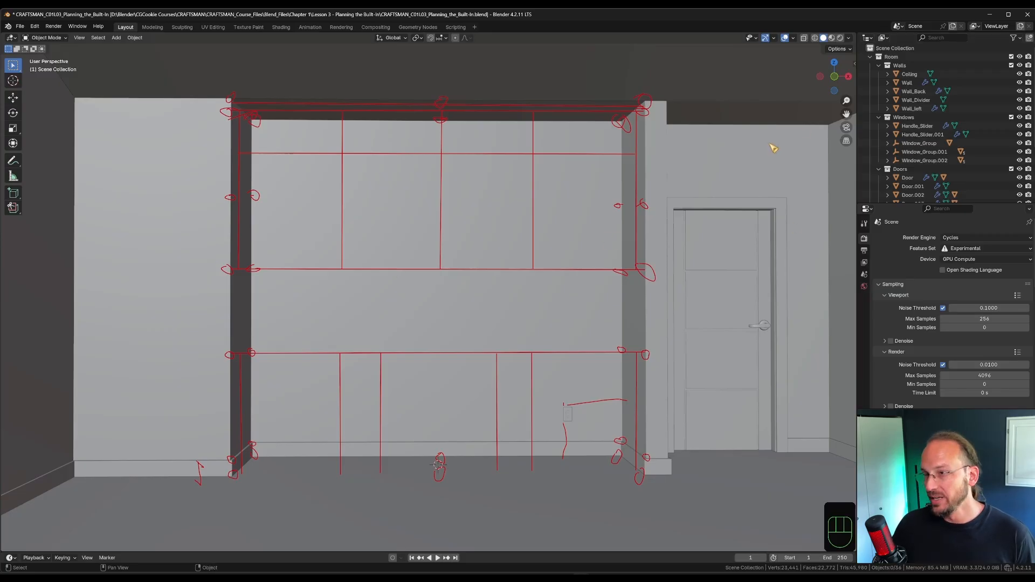
- Bring up the MeasureIt tools, collapse the other view sections, and turn on the display of measurements in the viewport
key(n)
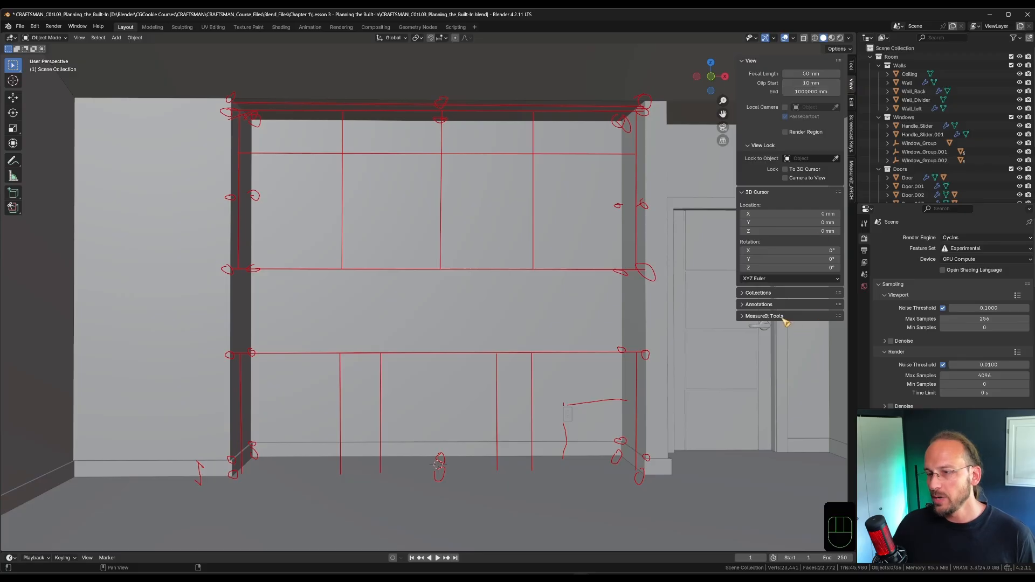
click(750, 61)
click(754, 73)
click(755, 107)
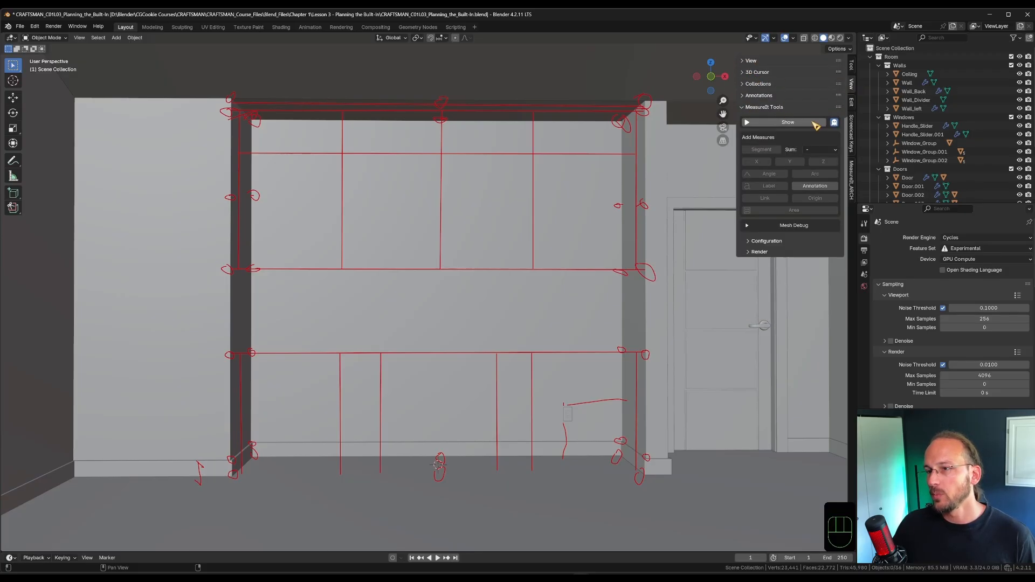
click(784, 125)
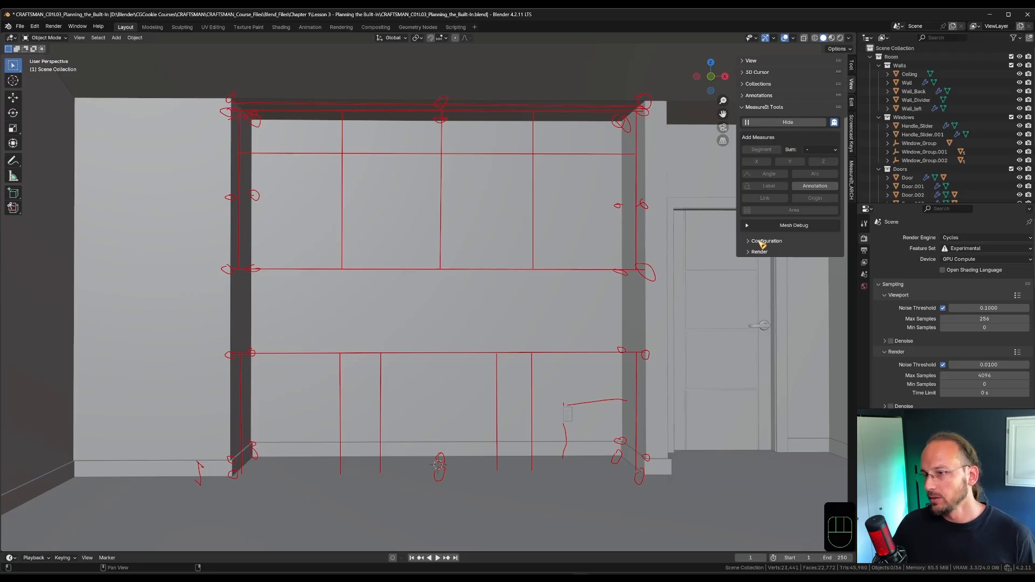
- Change the default MeasureIt text colour to bright green in the measurement configuration
click(760, 243)
click(775, 257)
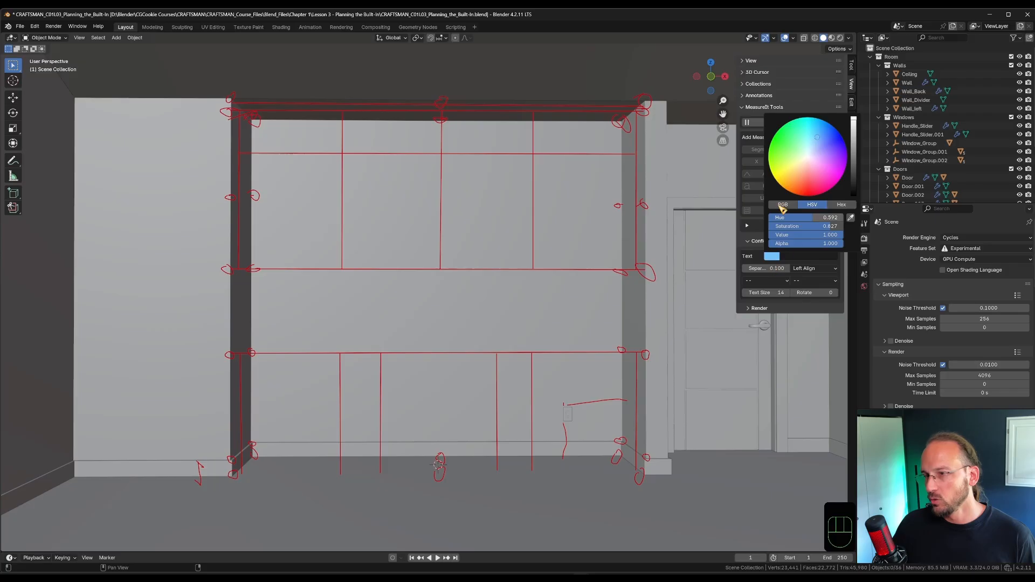
click(774, 135)
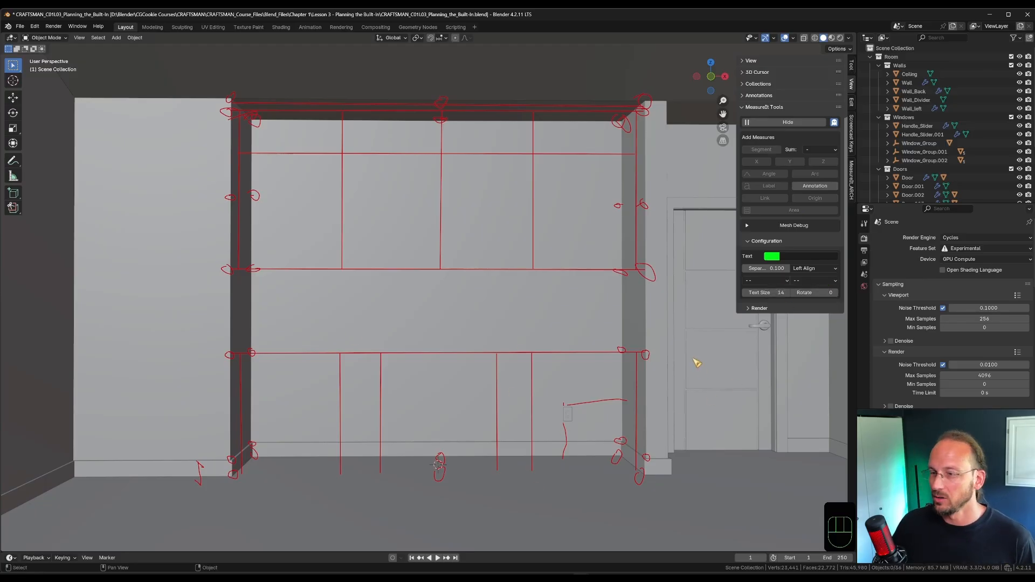
- Isolate the Wall object in local view and enter Edit Mode on its vertices
click(417, 318)
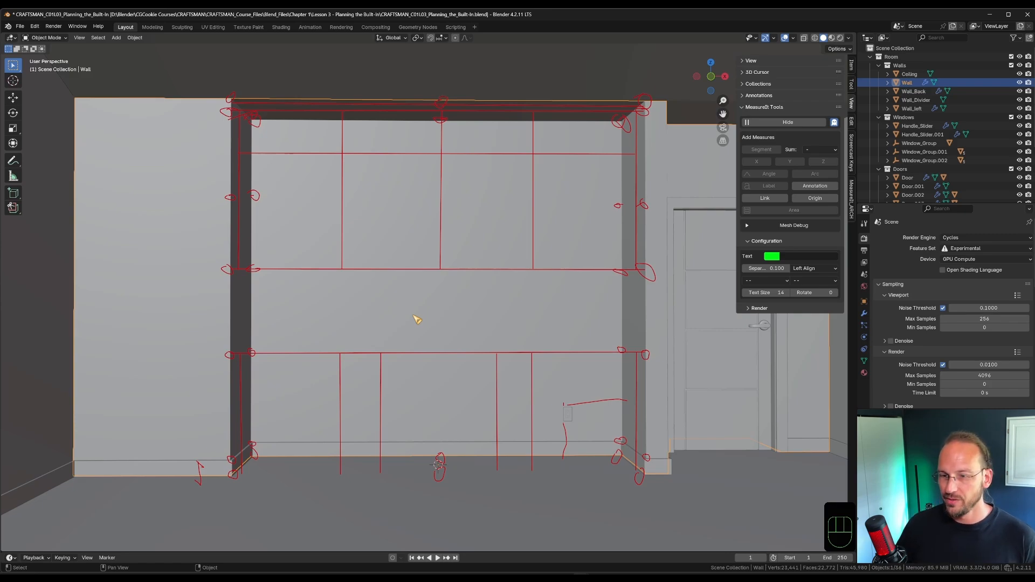
key(KP_Divide)
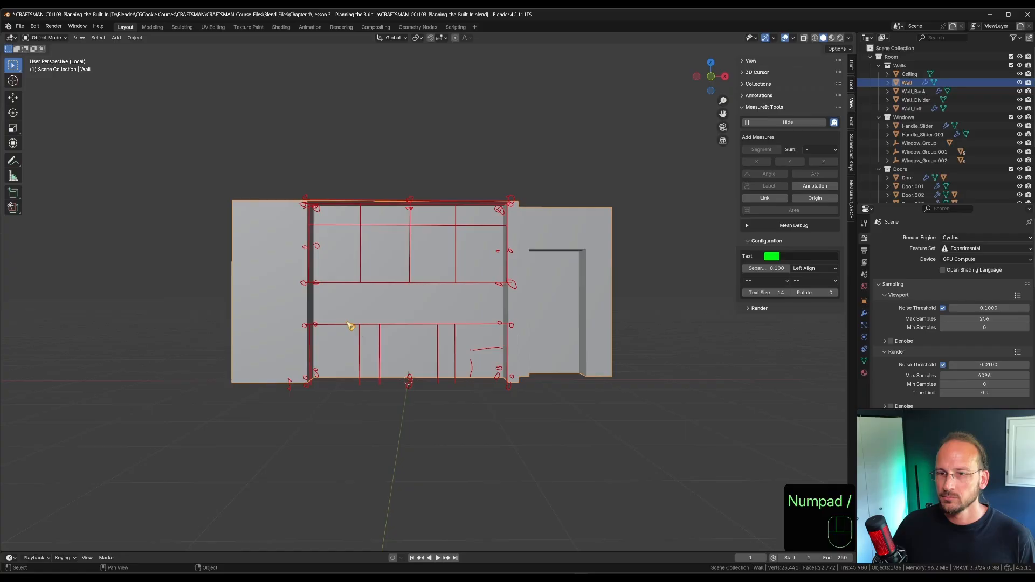
key(Tab)
middle_drag(382, 340, 296, 318)
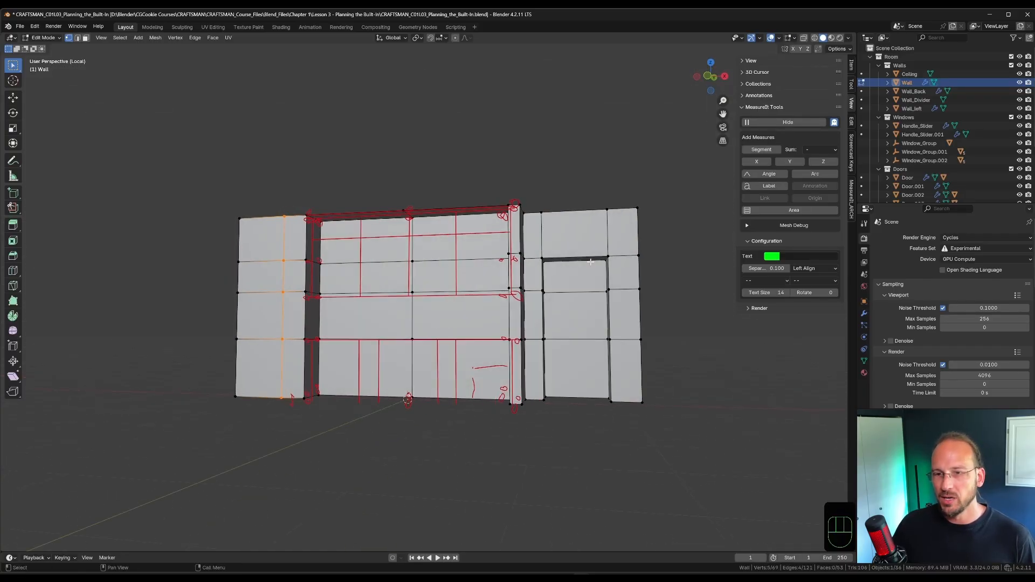
middle_drag(381, 336, 371, 343)
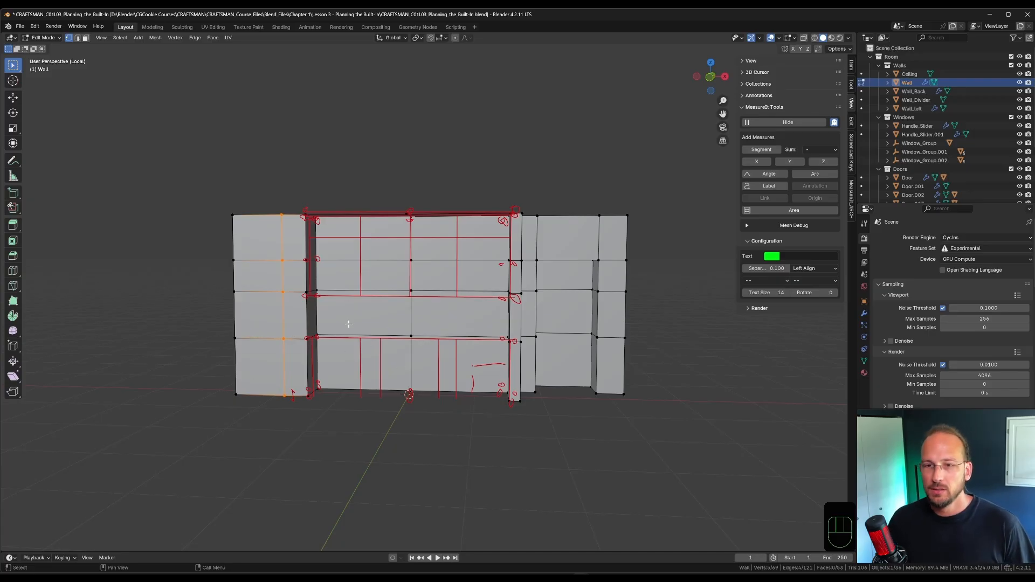
- Add a segment measurement for the alcove's depth along the left side wall at floor level, between its front and back corners
middle_drag(349, 324, 374, 372)
scroll(372, 397, up, 2)
shift+middle_drag(363, 409, 313, 360)
scroll(313, 360, up, 2)
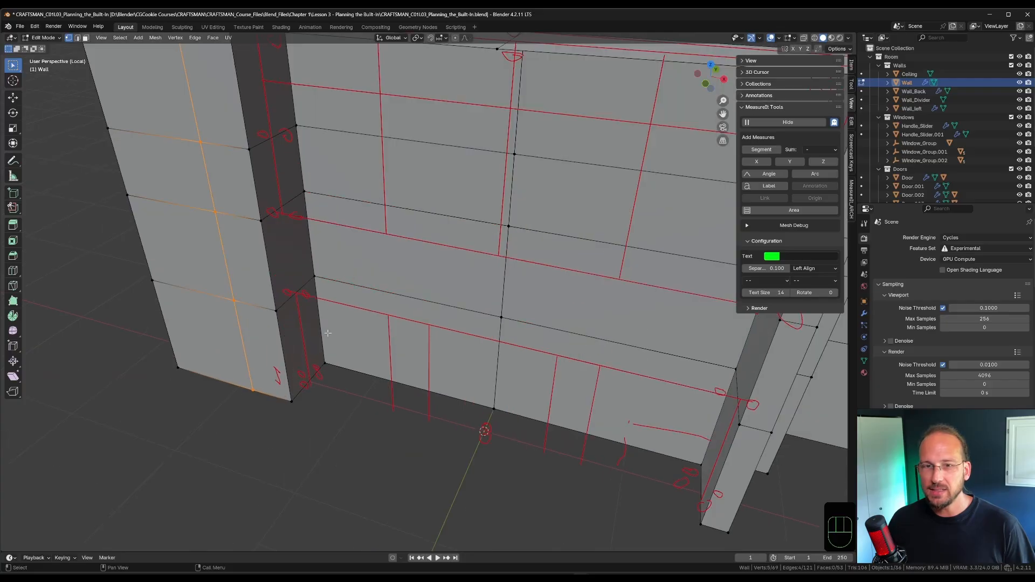
shift+middle_drag(344, 309, 351, 384)
scroll(350, 384, down, 1)
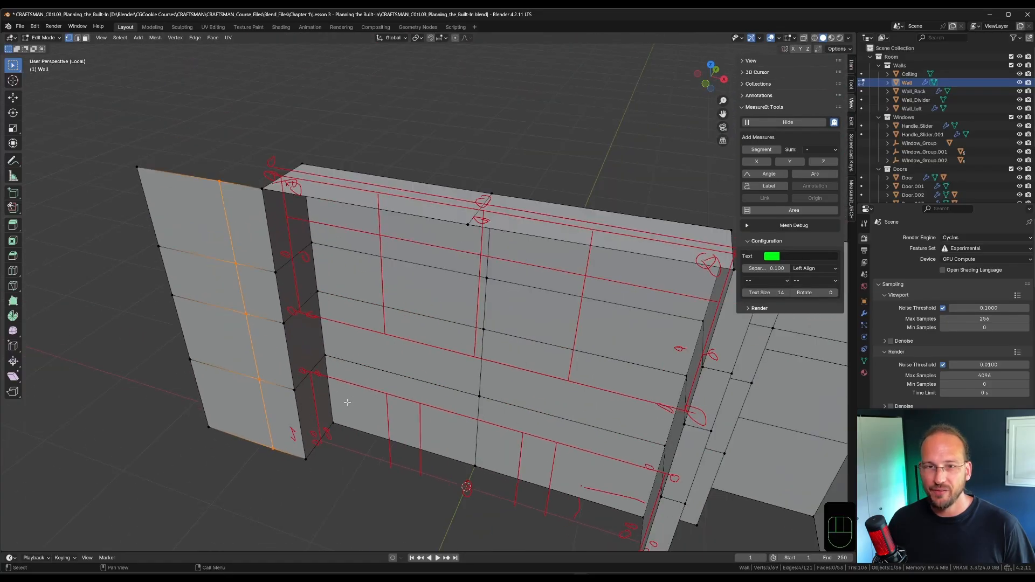
click(307, 459)
shift+click(334, 424)
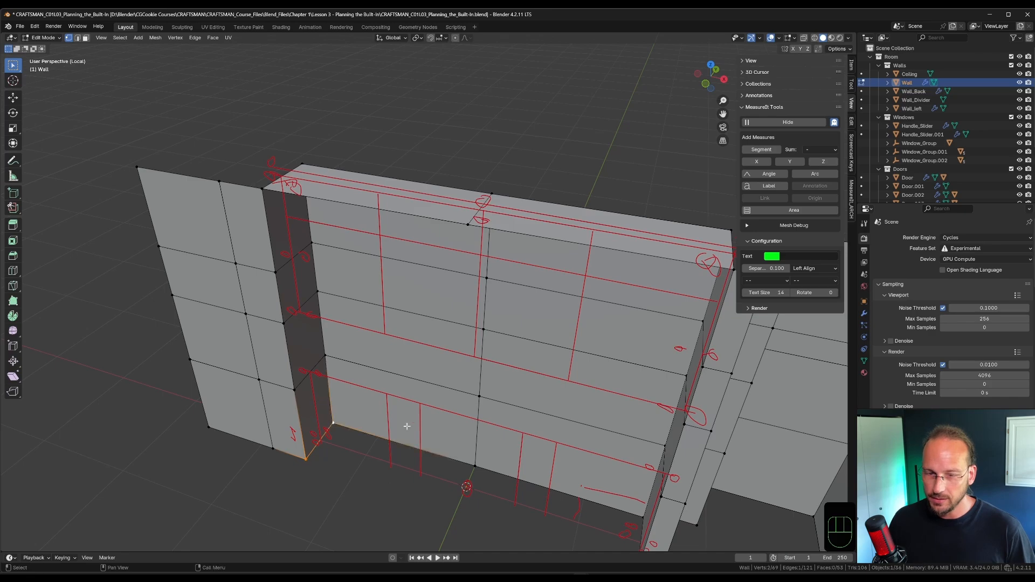
click(761, 150)
scroll(345, 448, up, 3)
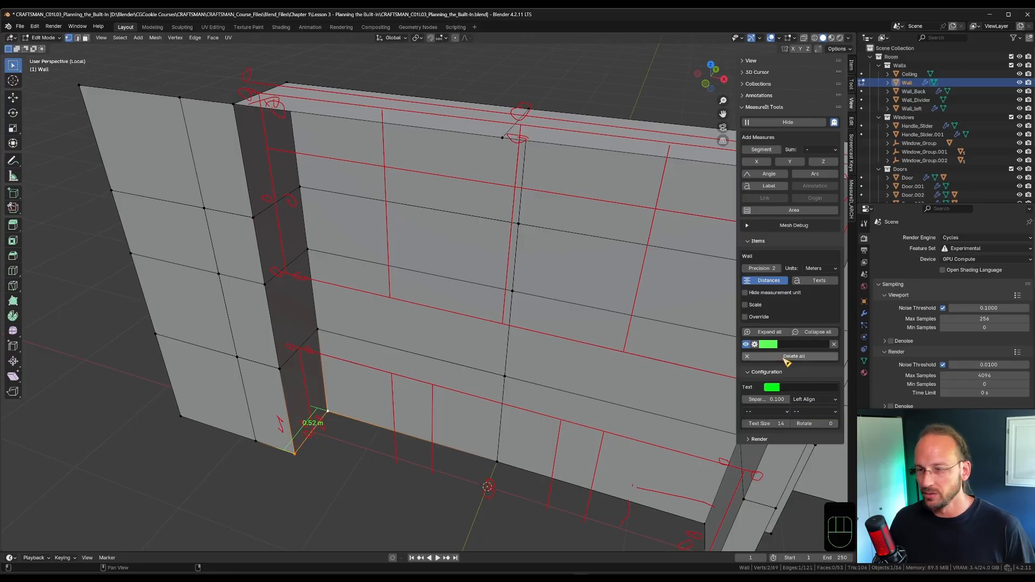
- Set the wall's measurements to Millimeters with a precision of 0 and hide the measurement unit
click(833, 273)
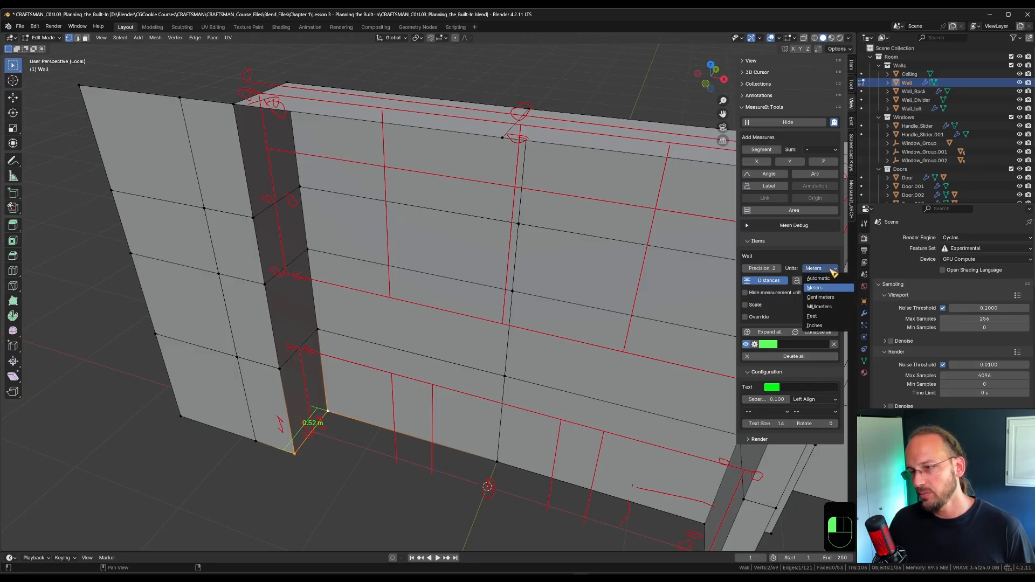
click(828, 315)
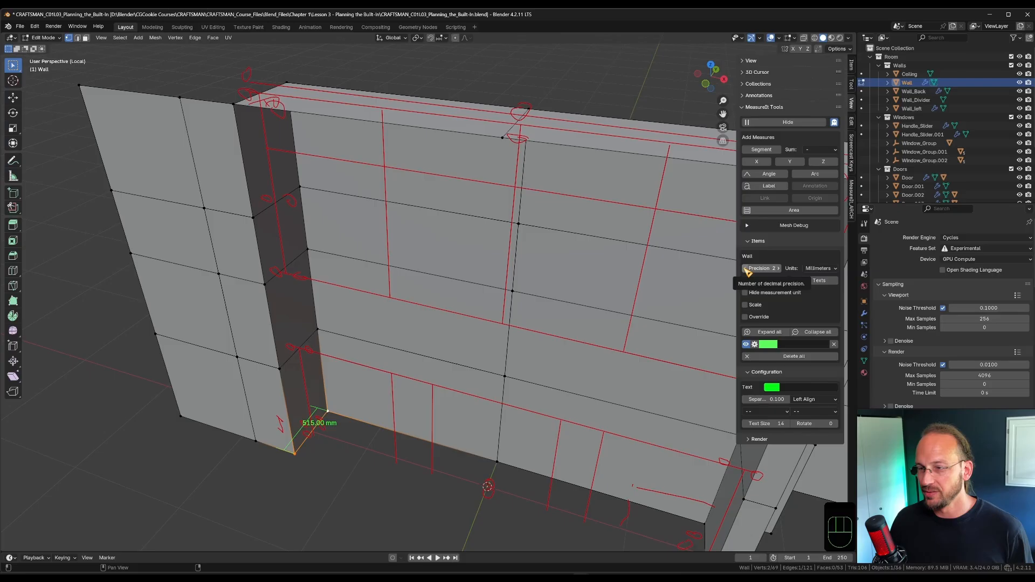
click(746, 268)
click(746, 269)
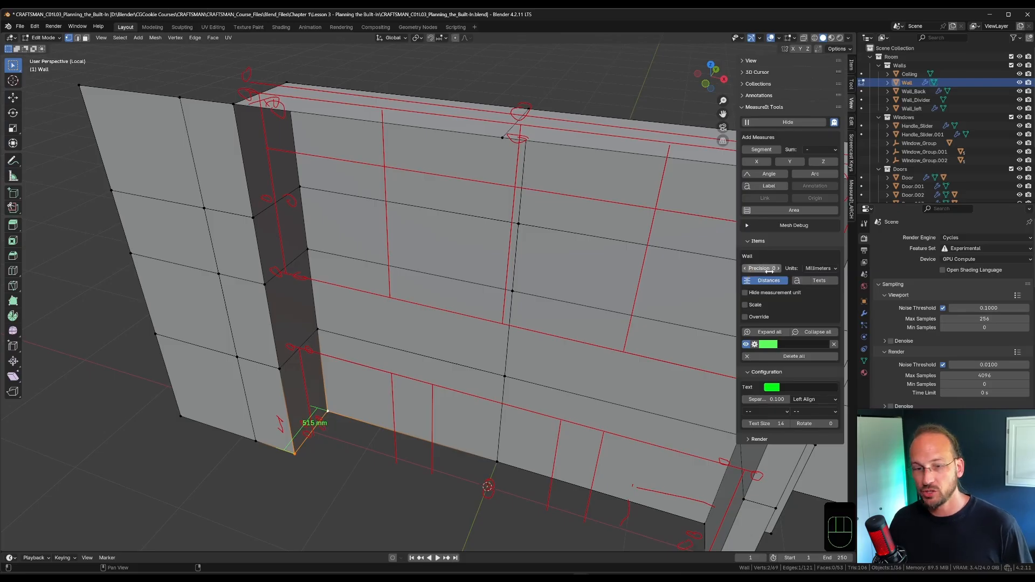
click(791, 296)
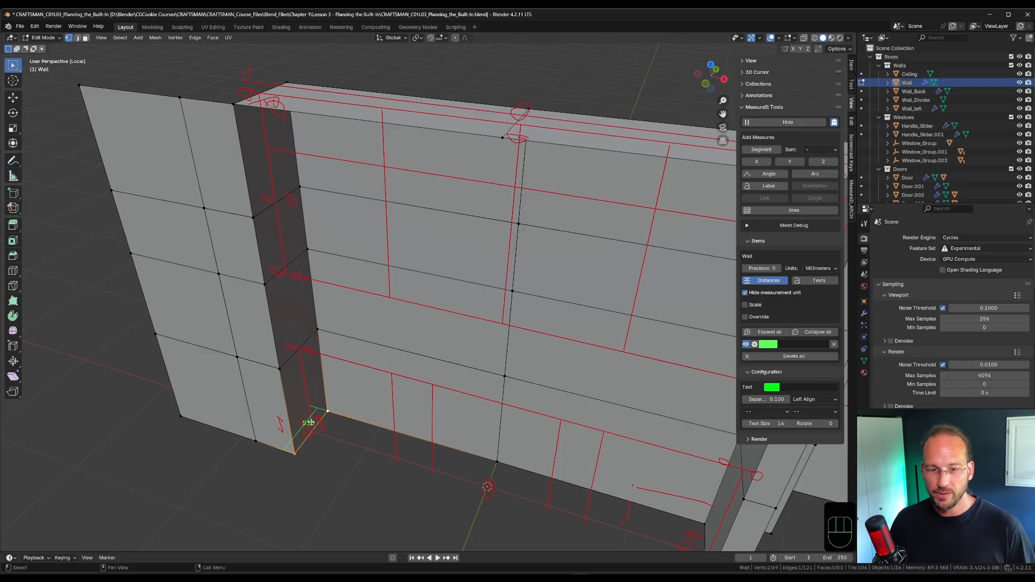
- Add depth segment measurements on the alcove's left side wall at the first and second vertex rows above the floor
click(282, 367)
shift+click(318, 329)
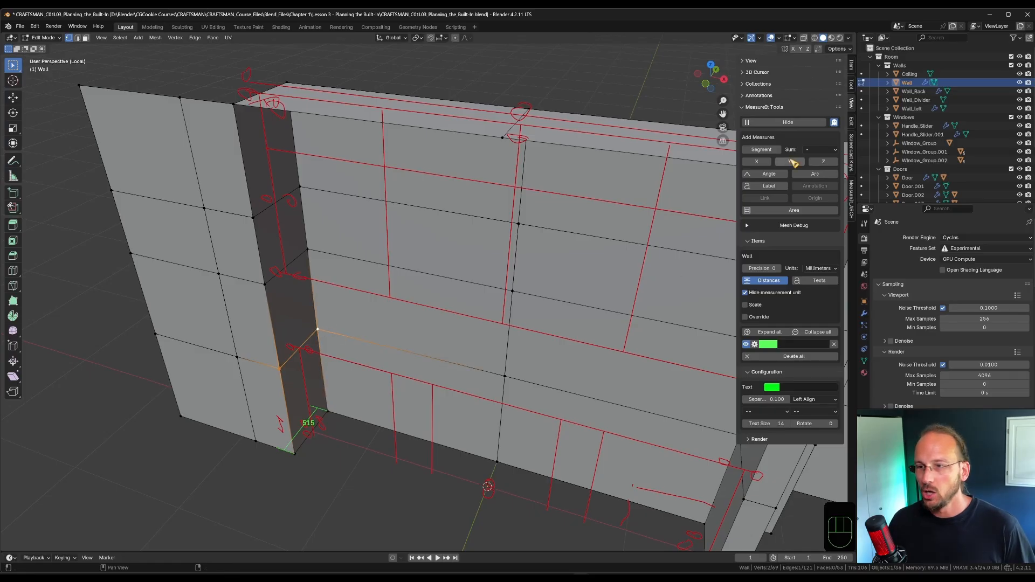
click(764, 151)
click(266, 284)
shift+click(307, 249)
click(762, 150)
- Add depth segment measurements on the alcove's left side wall at the third vertex row and at the ceiling
click(253, 216)
shift+click(300, 186)
click(761, 150)
click(233, 103)
shift+click(286, 82)
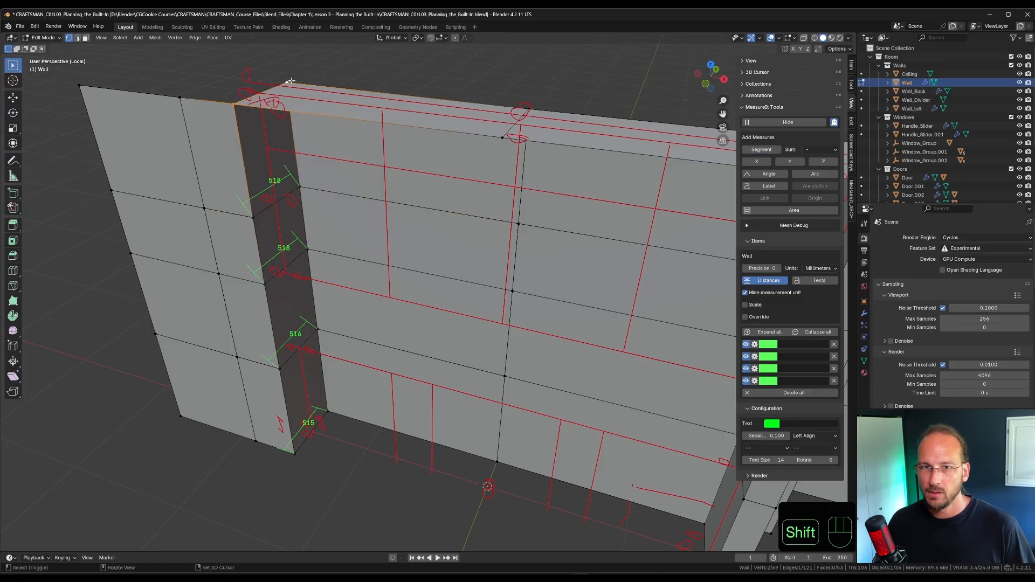
click(761, 150)
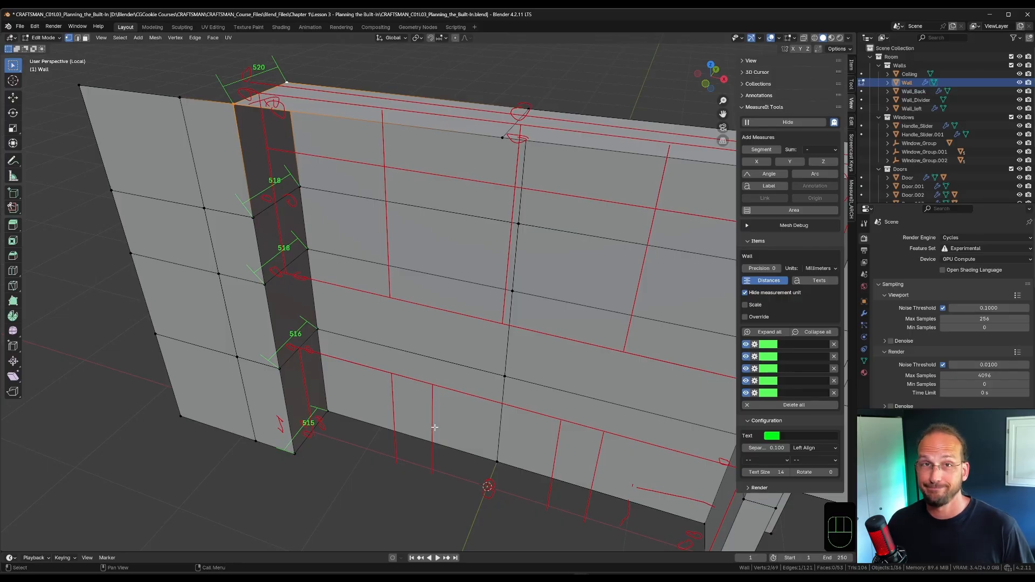
- Add depth segment measurements on the alcove's right side wall at floor level and at the first vertex row above it
shift+middle_drag(432, 449, 505, 438)
click(576, 400)
shift+click(554, 367)
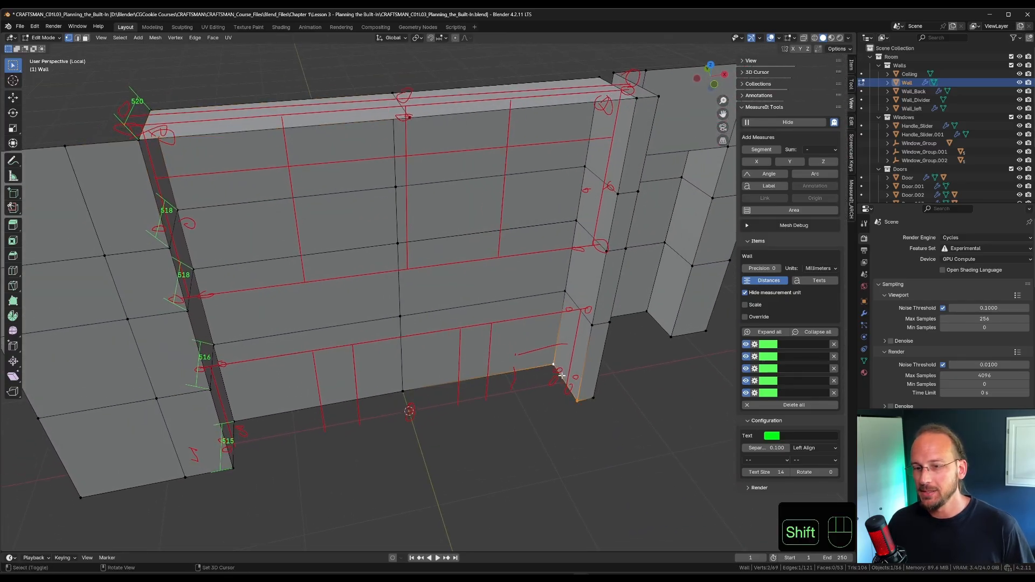
click(761, 149)
click(591, 325)
shift+click(565, 291)
click(762, 149)
- Add depth segment measurements on the alcove's right side wall at the second and third vertex rows and at the ceiling
click(607, 249)
shift+click(577, 221)
click(761, 150)
click(619, 192)
shift+click(585, 166)
click(761, 149)
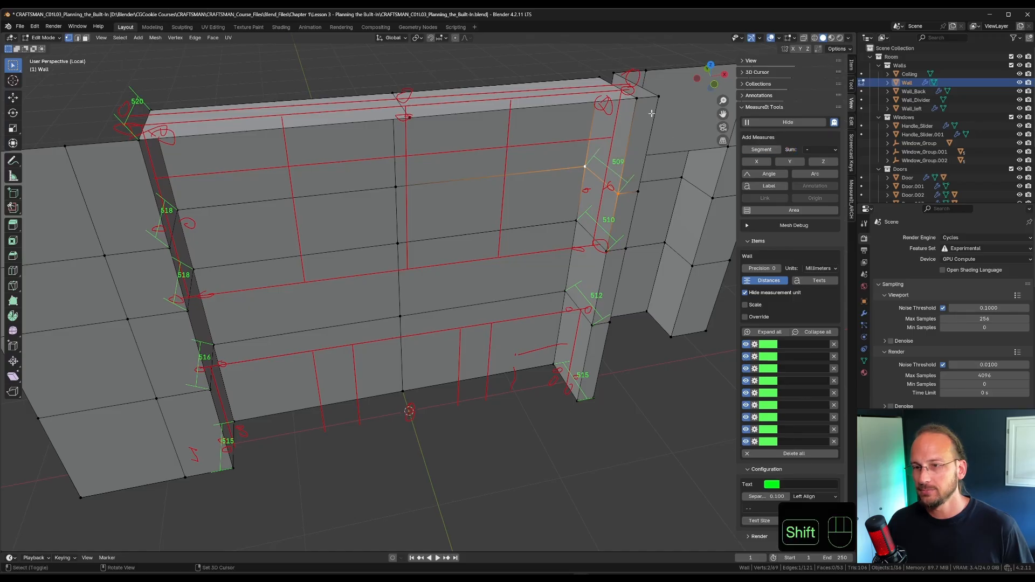
click(637, 98)
shift+click(600, 78)
click(762, 149)
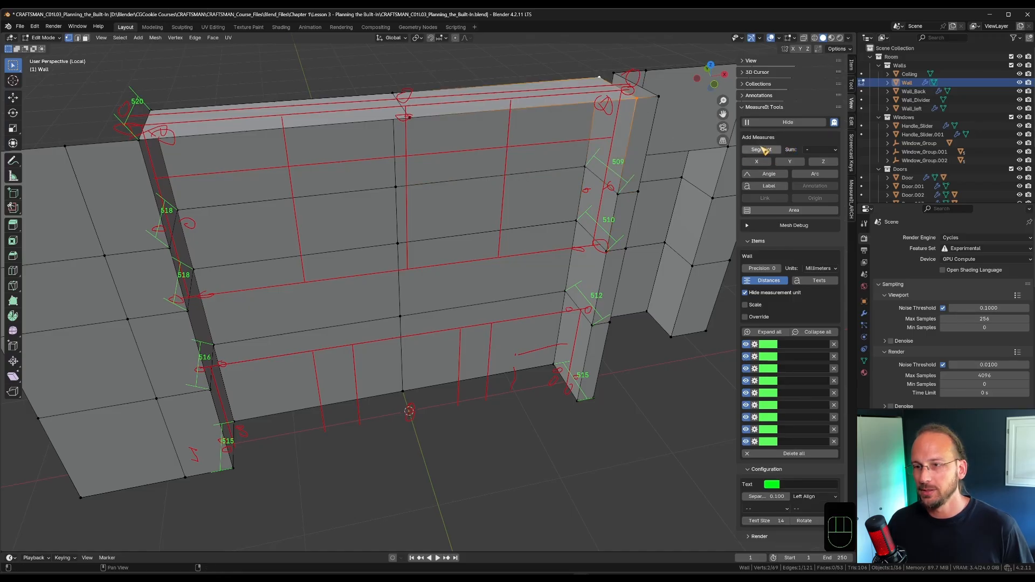
- Measure the alcove's width at floor level with segments between the two front corners and between the two back corners
shift+middle_drag(458, 332, 471, 362)
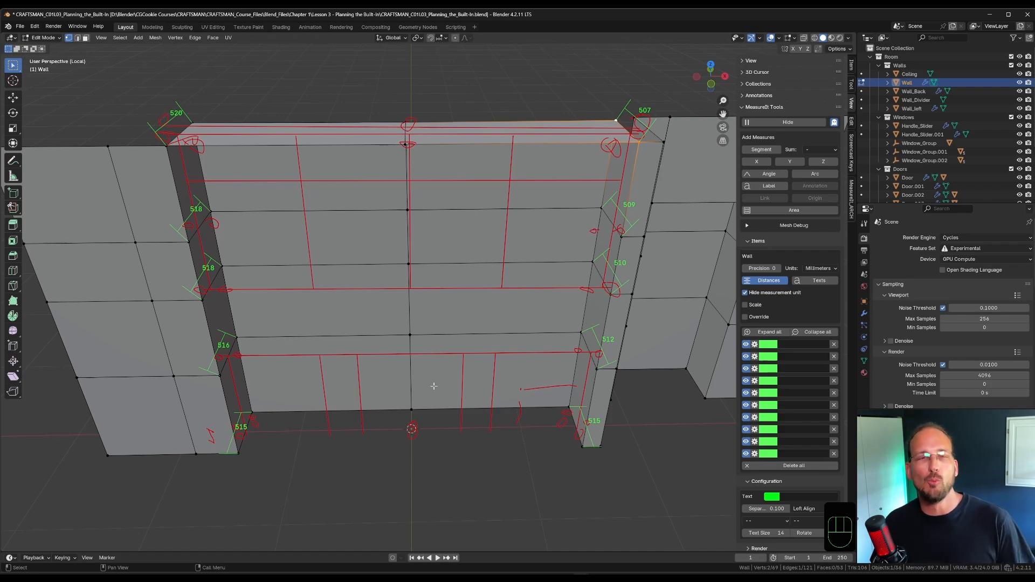
shift+middle_drag(335, 372, 408, 457)
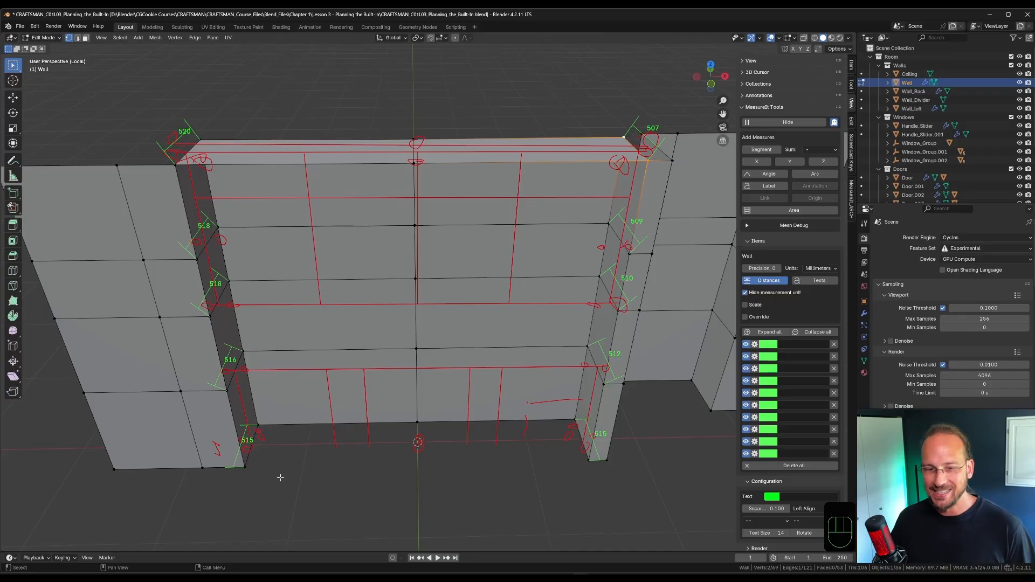
click(246, 467)
shift+click(589, 460)
click(761, 149)
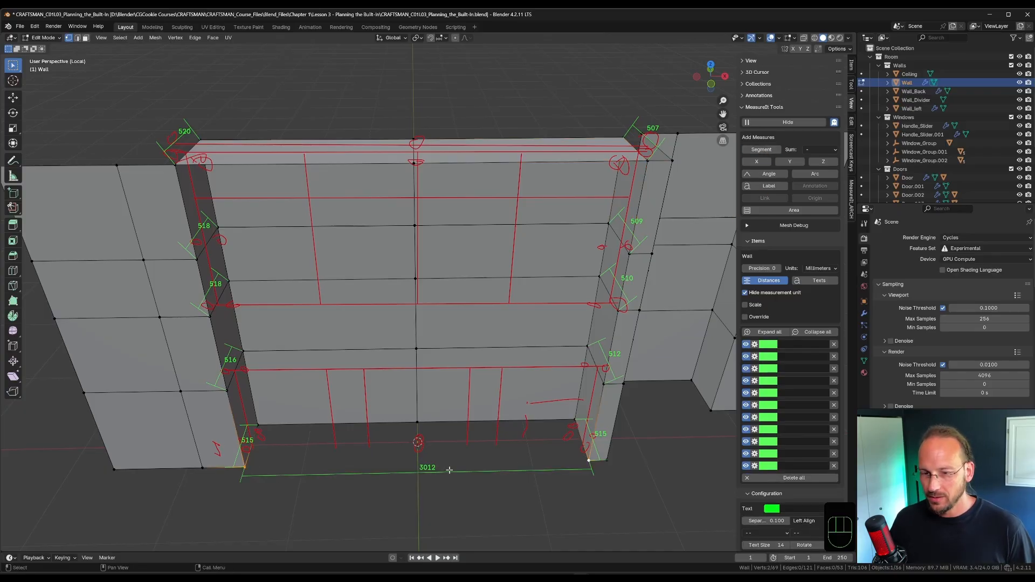
click(258, 426)
shift+click(575, 420)
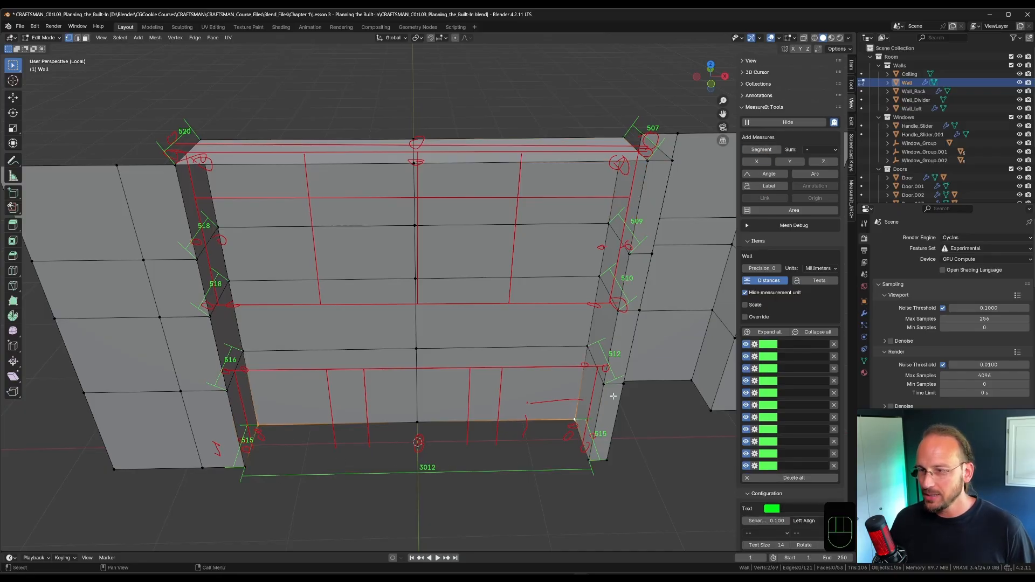
click(761, 149)
- Add front and back width segments across the alcove at the first vertex row above the floor
click(226, 389)
shift+click(603, 383)
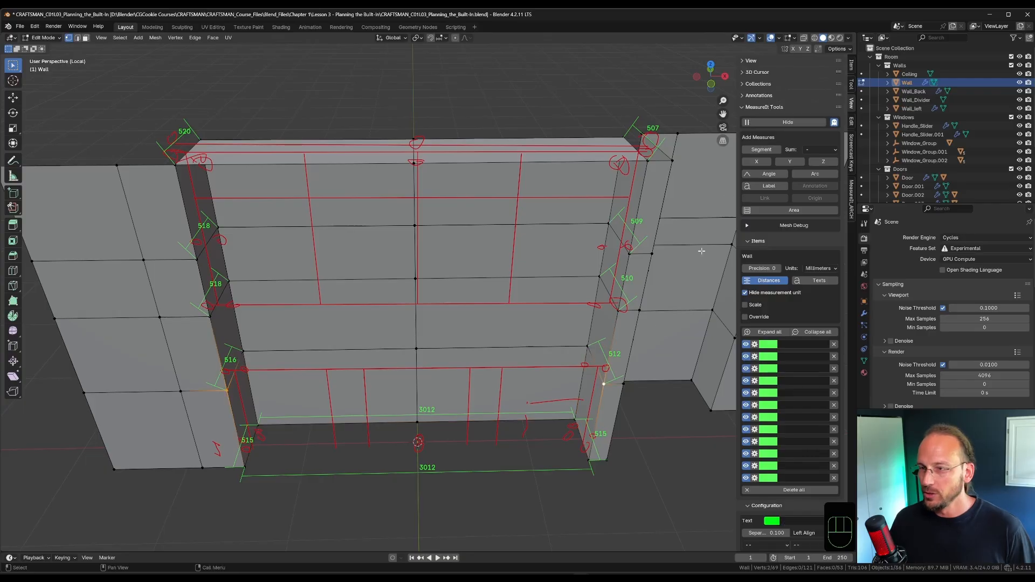
click(762, 150)
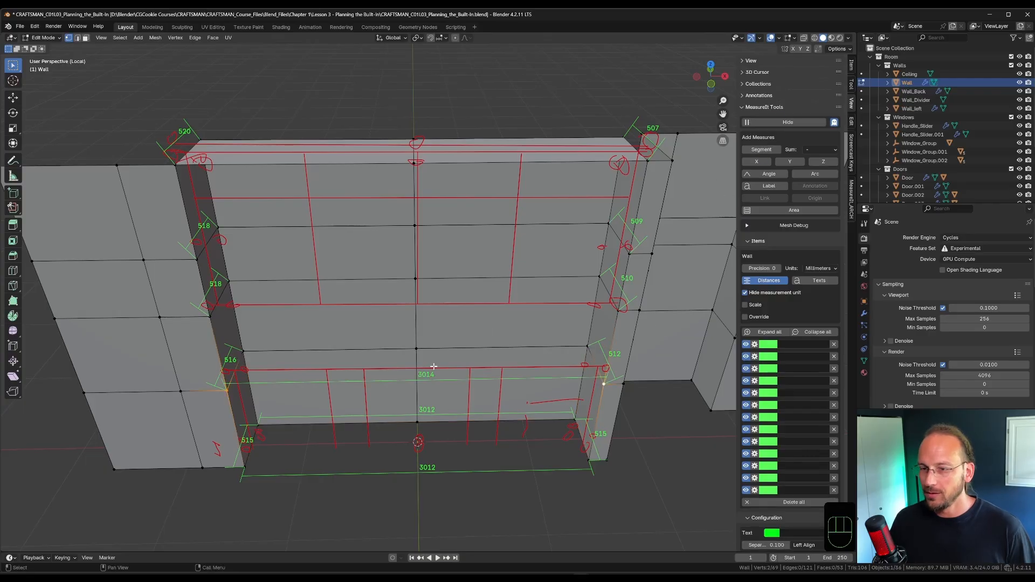
click(243, 350)
shift+click(587, 346)
click(761, 149)
- Add front and back width segments across the alcove at the second vertex row above the floor
click(237, 306)
shift+click(619, 306)
click(761, 150)
click(245, 282)
shift+click(601, 276)
click(761, 149)
- Add front and back width segments across the alcove at the third vertex row above the floor
shift+click(200, 258)
click(623, 251)
shift+click(197, 259)
click(761, 150)
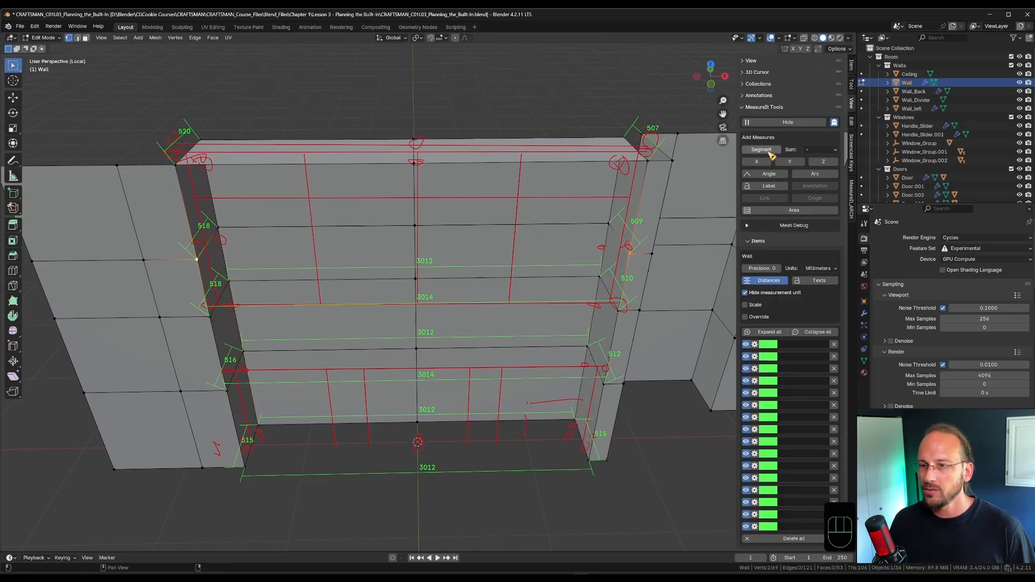
click(225, 226)
shift+click(609, 221)
click(762, 149)
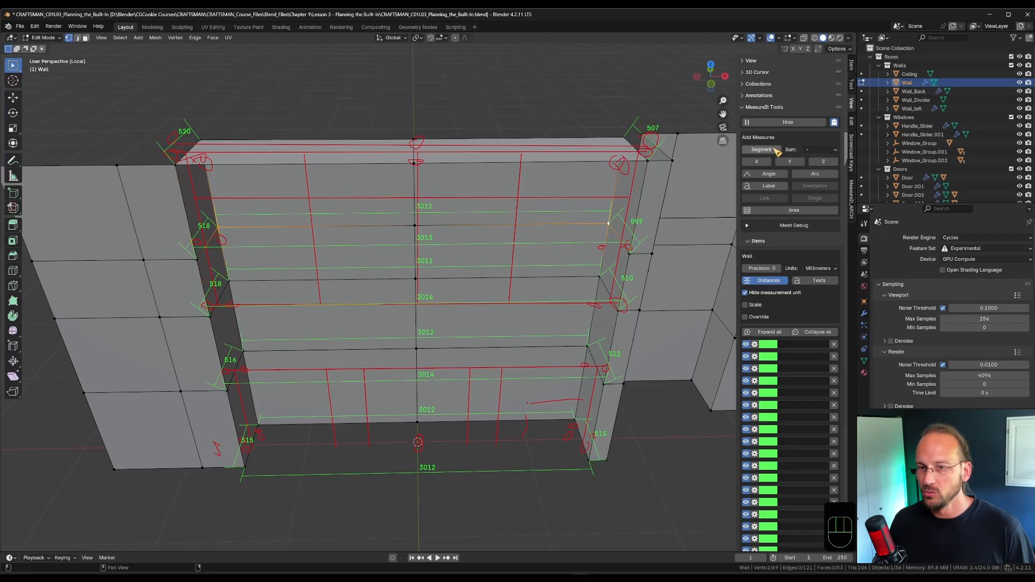
- Add width segments across the alcove at the ceiling, one between the front corners and one between the back corners
click(175, 165)
shift+click(649, 160)
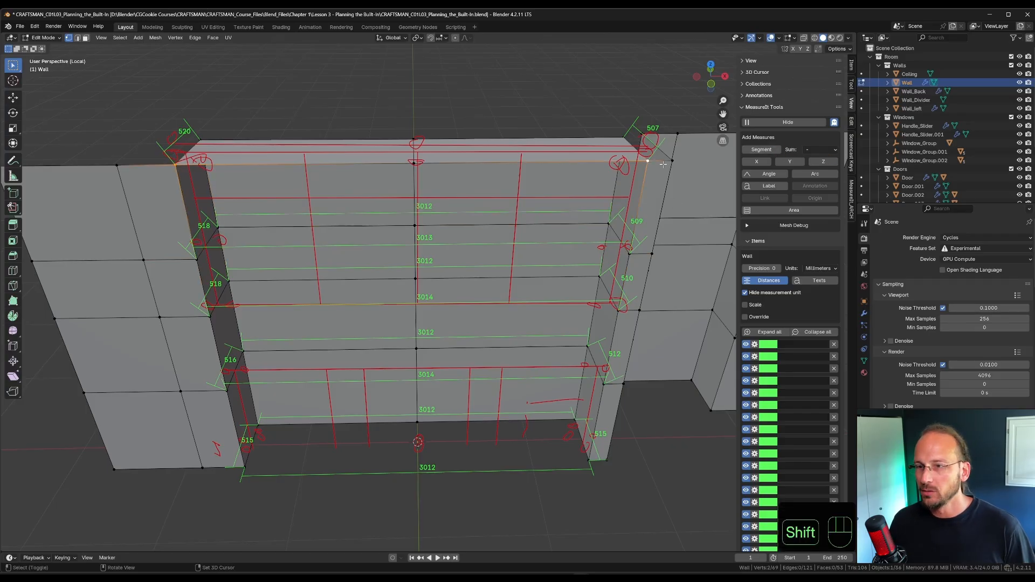
click(761, 149)
click(198, 141)
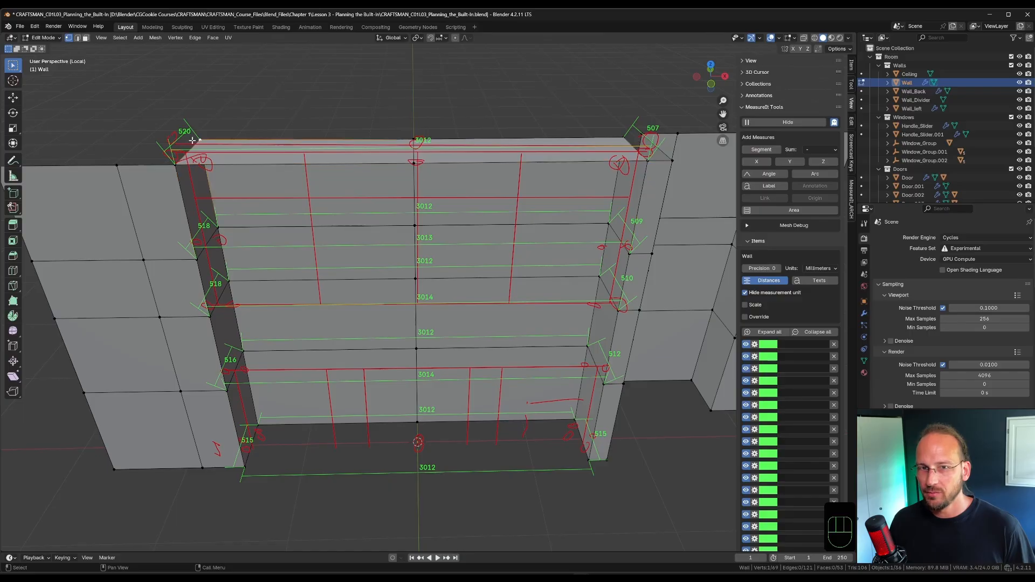
shift+click(624, 137)
click(762, 150)
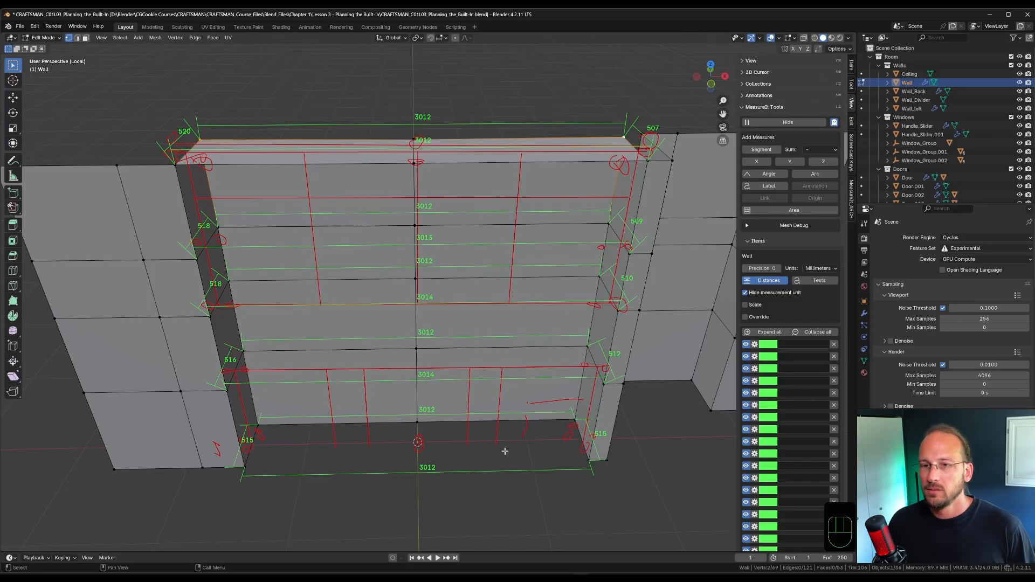
- Hide all existing depth and width measurements of the wall
mouse_move(505, 452)
middle_down()
mouse_move(524, 452)
mouse_move(499, 451)
middle_up()
scroll(809, 389, down, 4)
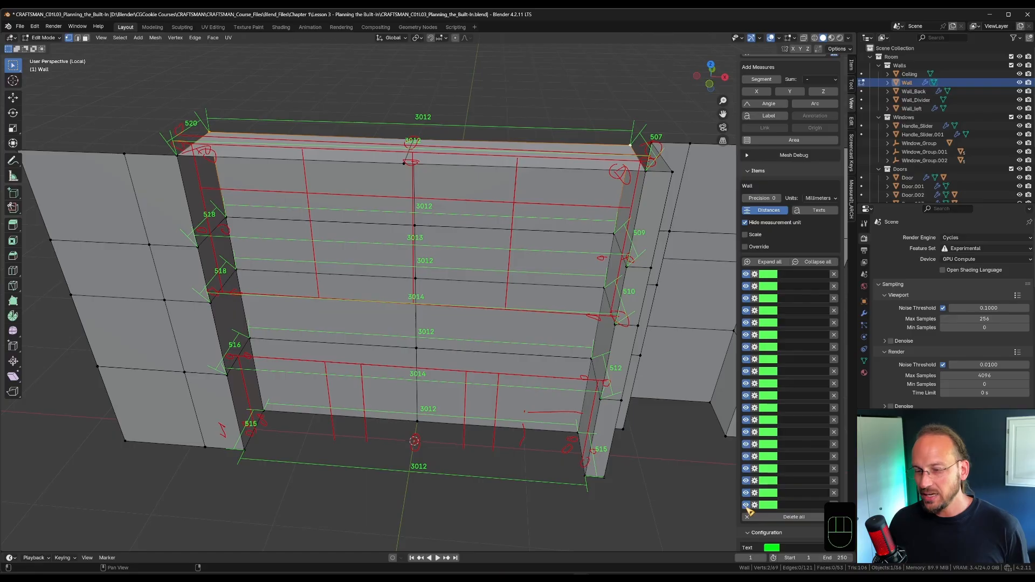
drag(748, 508, 748, 272)
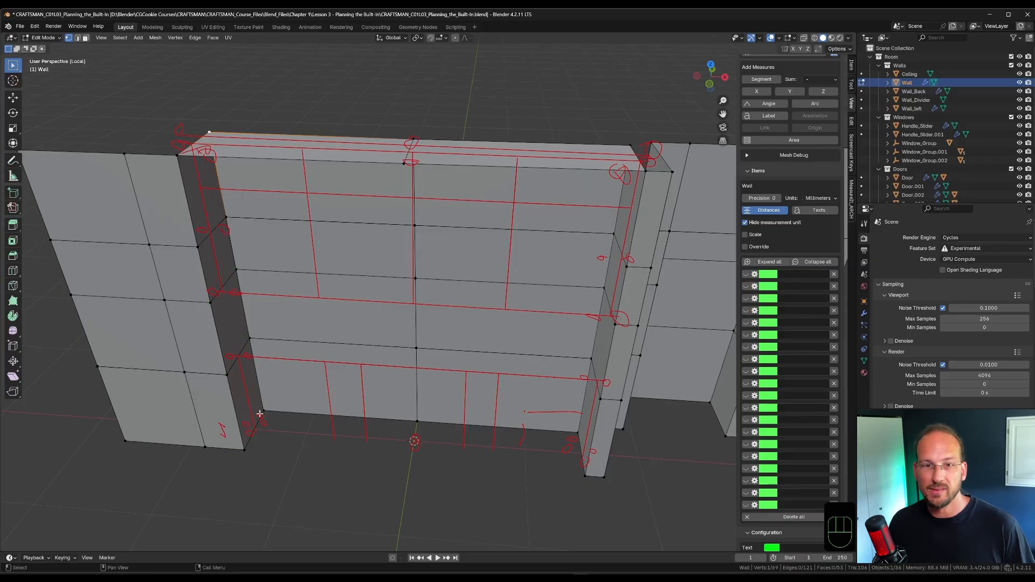
- Add floor-to-ceiling height segments at the front and back corners of the alcove's left side
click(245, 450)
shift+click(177, 155)
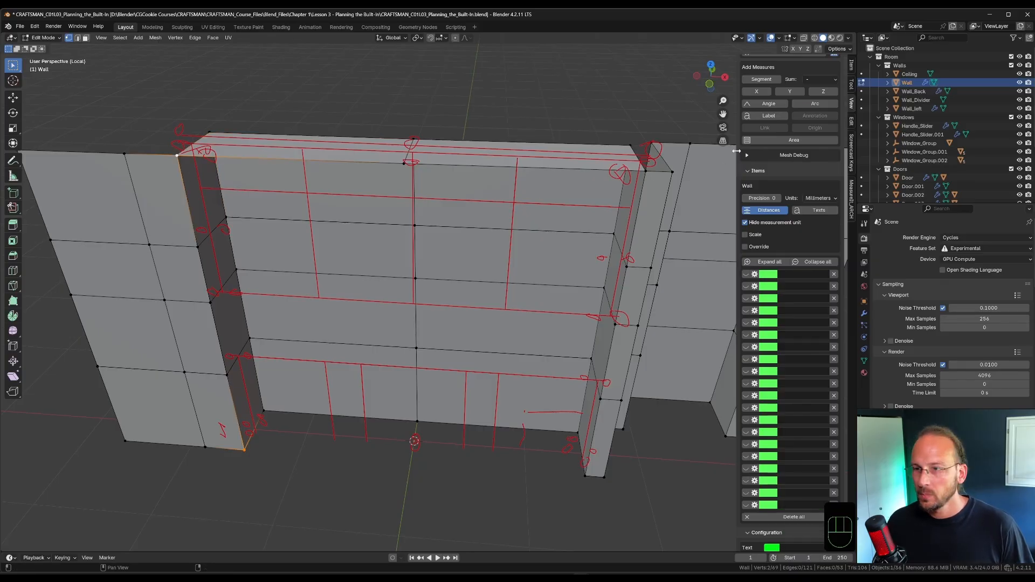
click(761, 79)
click(263, 413)
shift+click(209, 132)
click(762, 80)
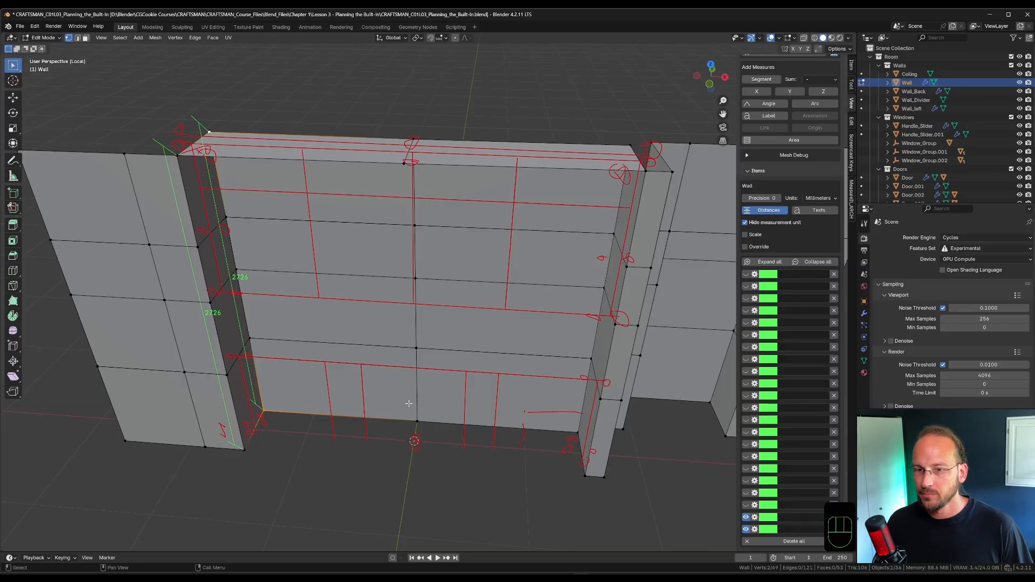
- Add floor-to-ceiling height segments at the back and front corners of the alcove's right side
click(566, 440)
shift+click(630, 146)
click(761, 80)
click(585, 476)
shift+click(645, 171)
click(761, 79)
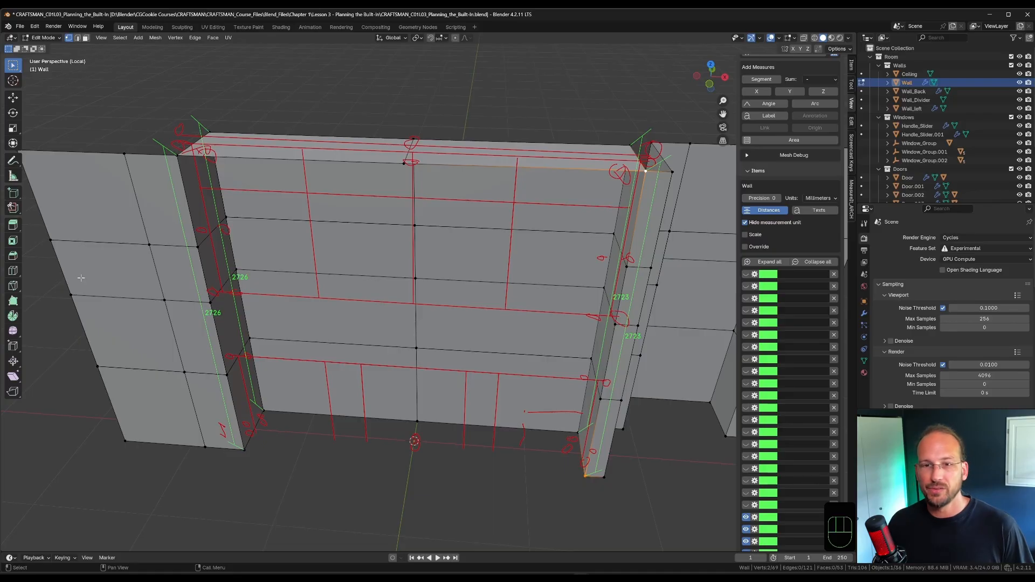
- Measure the height at the alcove's centre with a back segment and a Z-axis measure from the front ceiling vertex to the floor
click(414, 138)
shift+click(417, 421)
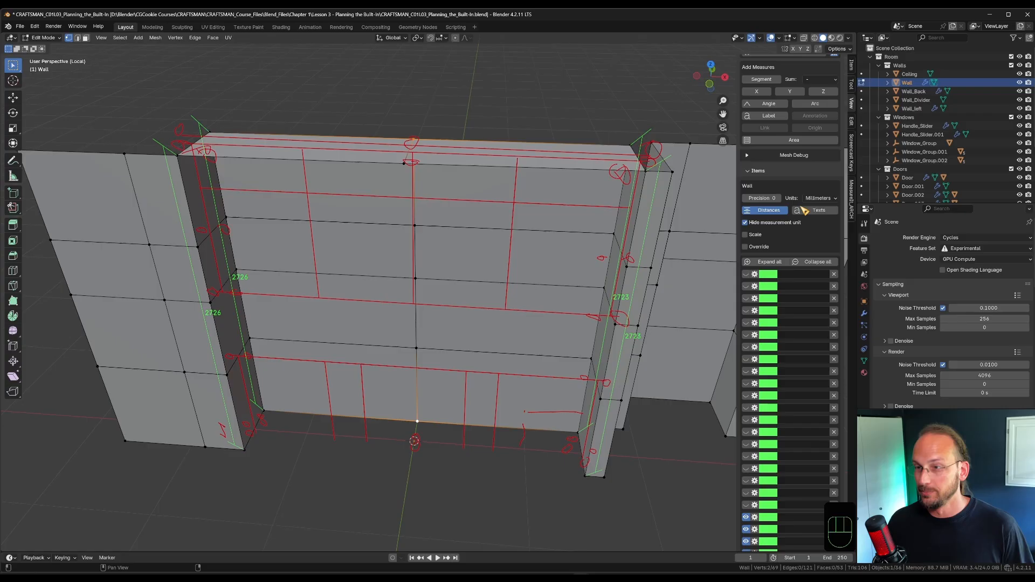
click(761, 80)
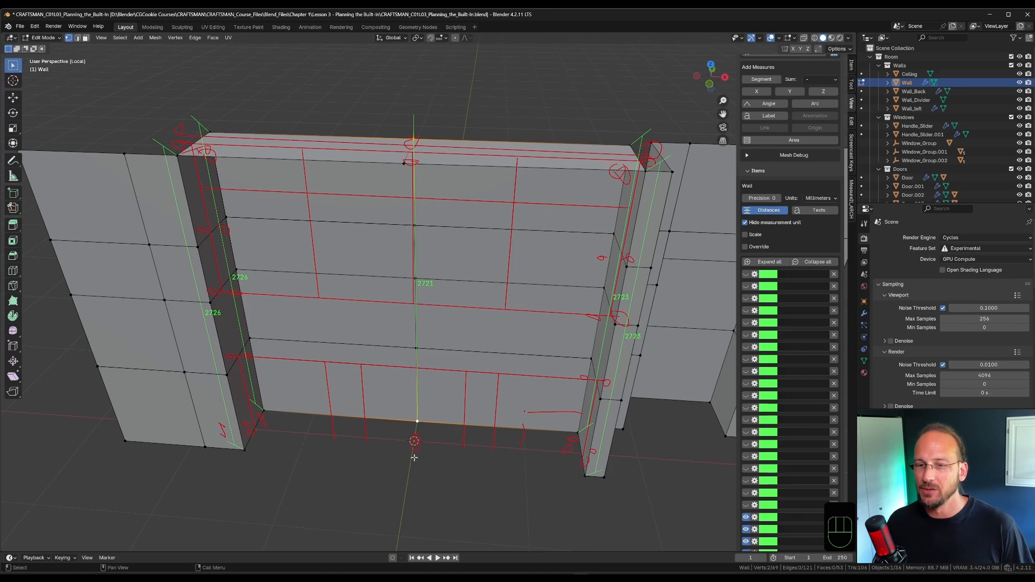
click(404, 163)
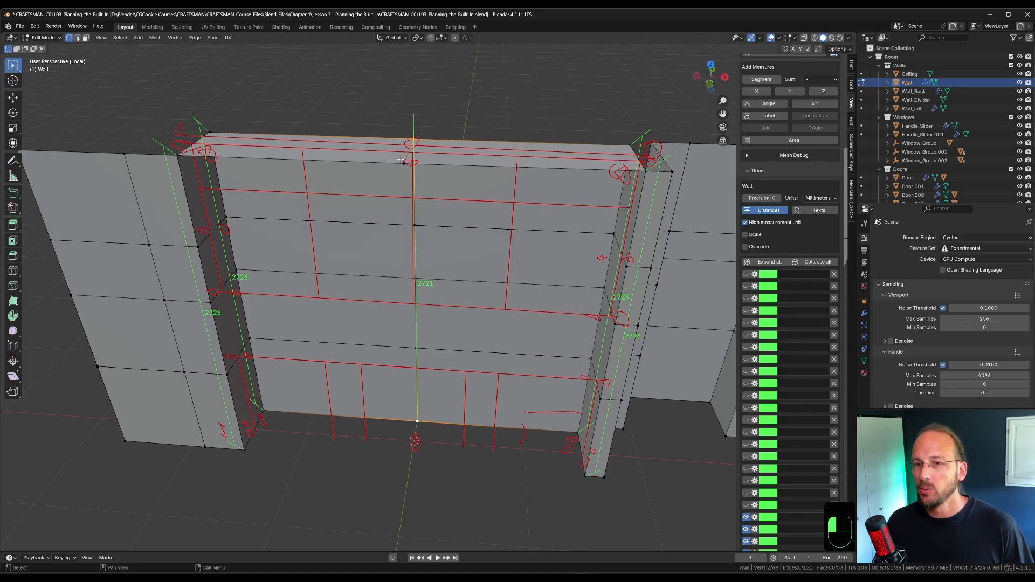
shift+click(417, 423)
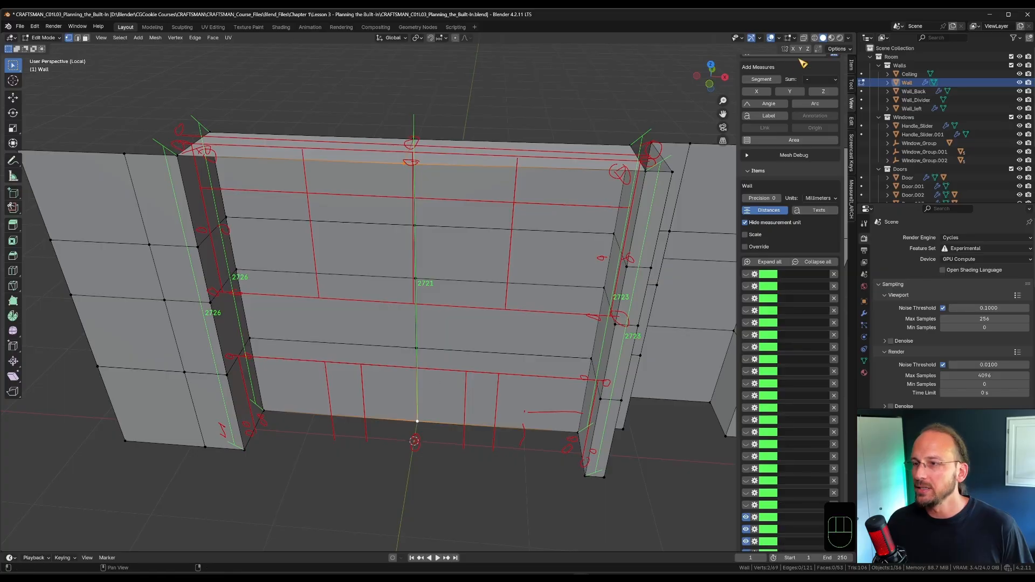
click(823, 92)
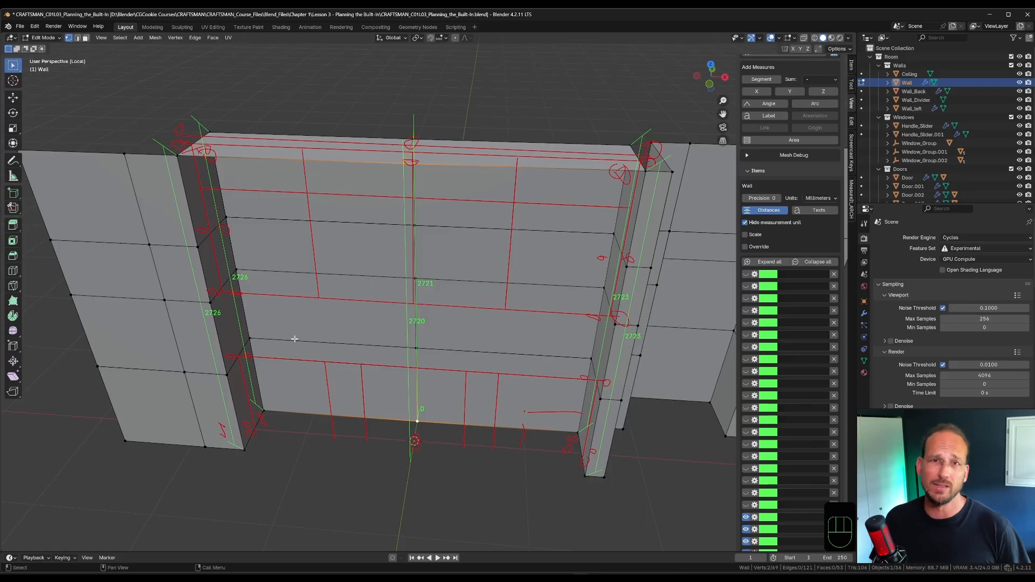
- Colour all the new height measurements yellow to set them apart from the green ones
scroll(787, 432, down, 5)
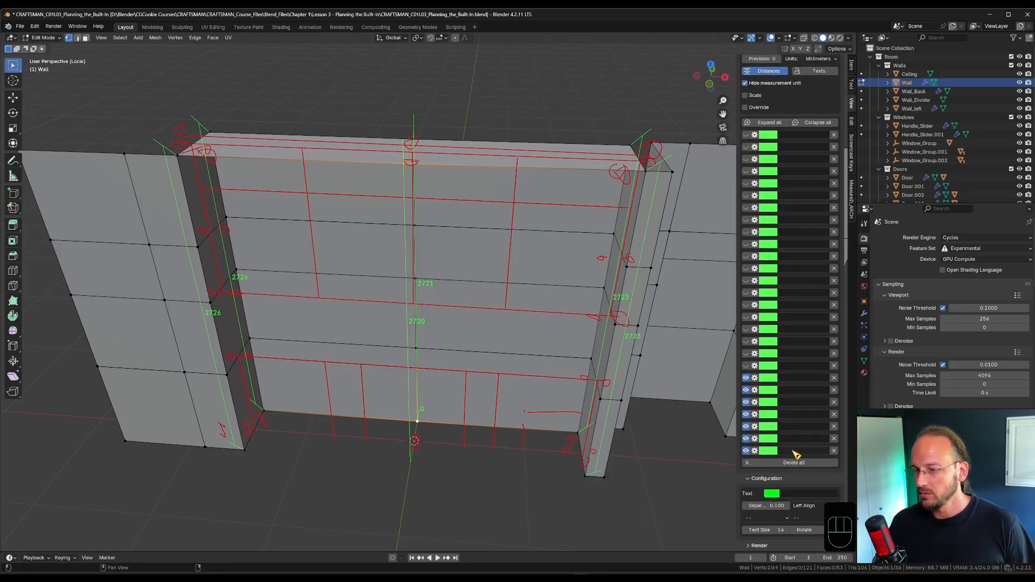
click(775, 380)
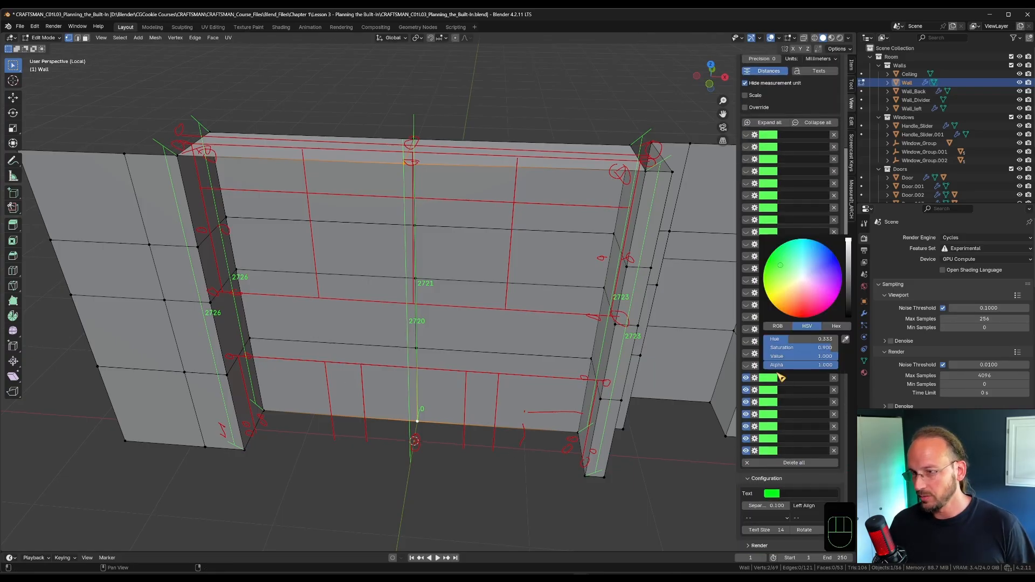
click(768, 297)
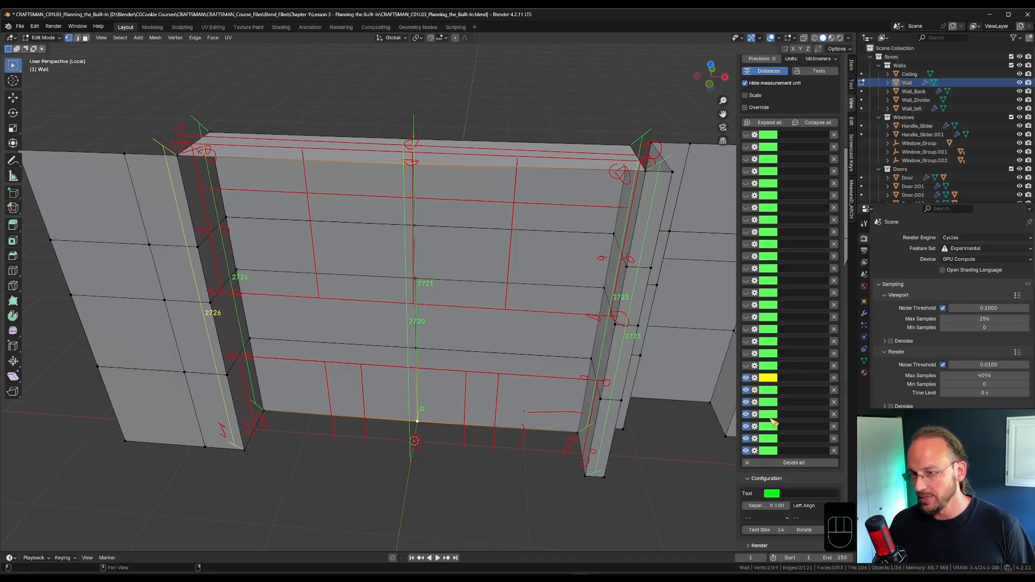
drag(768, 379, 769, 452)
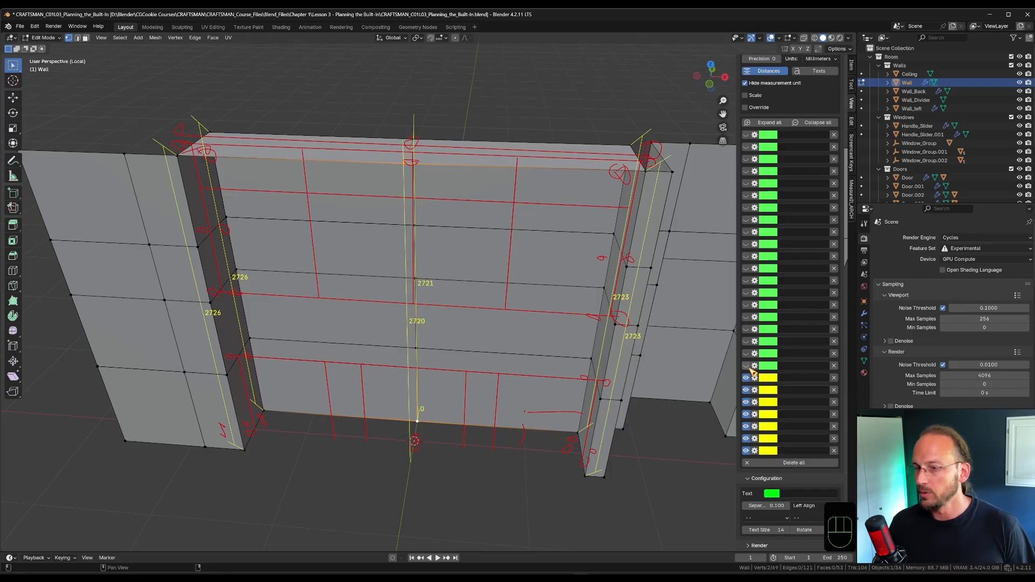
- Show all the hidden green depth and width measurements again
drag(746, 366, 747, 135)
middle_drag(345, 466, 397, 404)
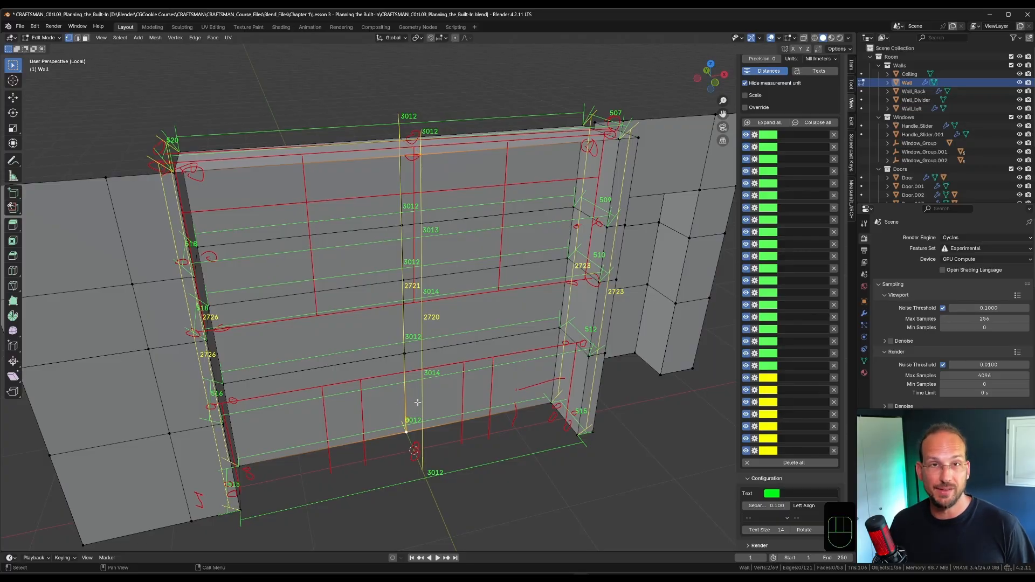
middle_drag(471, 420, 443, 412)
- Leave local view to bring back the whole room and return the wall to Object Mode
key(KP_Divide)
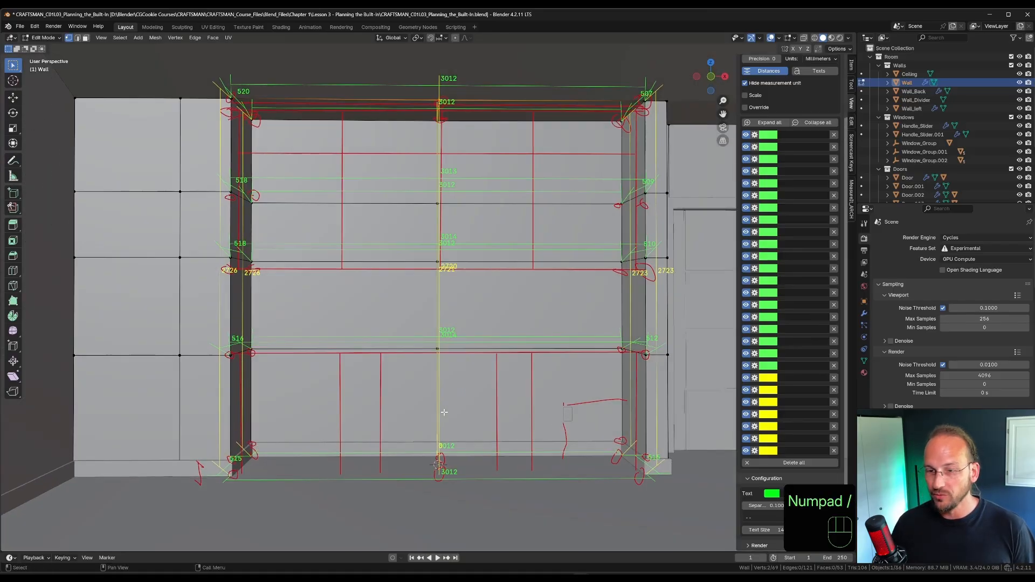
middle_drag(440, 291, 433, 328)
key(Tab)
middle_drag(377, 350, 381, 347)
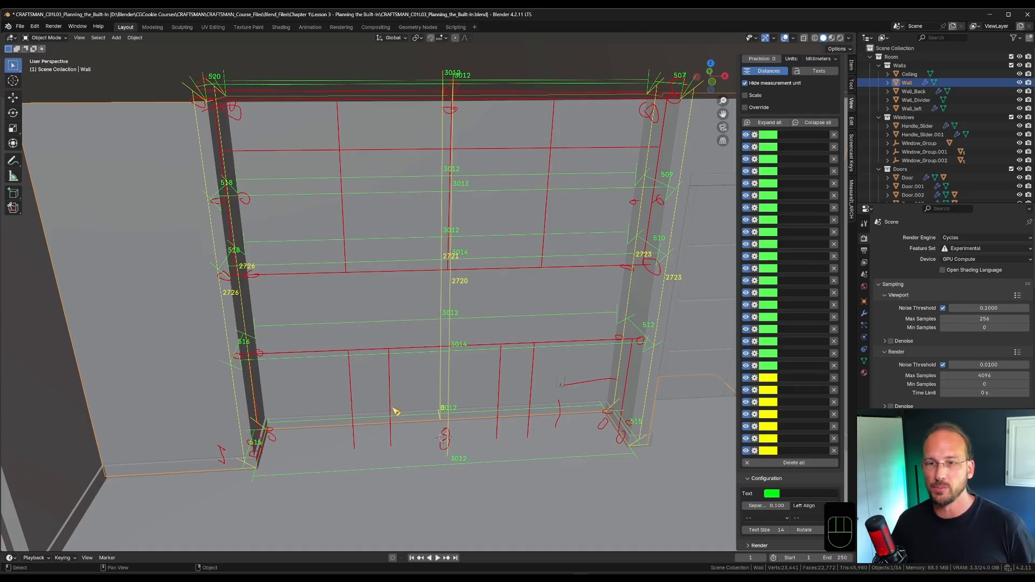
- Select the baseboard and then the wall again to check how measurements display per object
scroll(529, 315, up, 3)
scroll(534, 314, down, 3)
scroll(834, 110, up, 8)
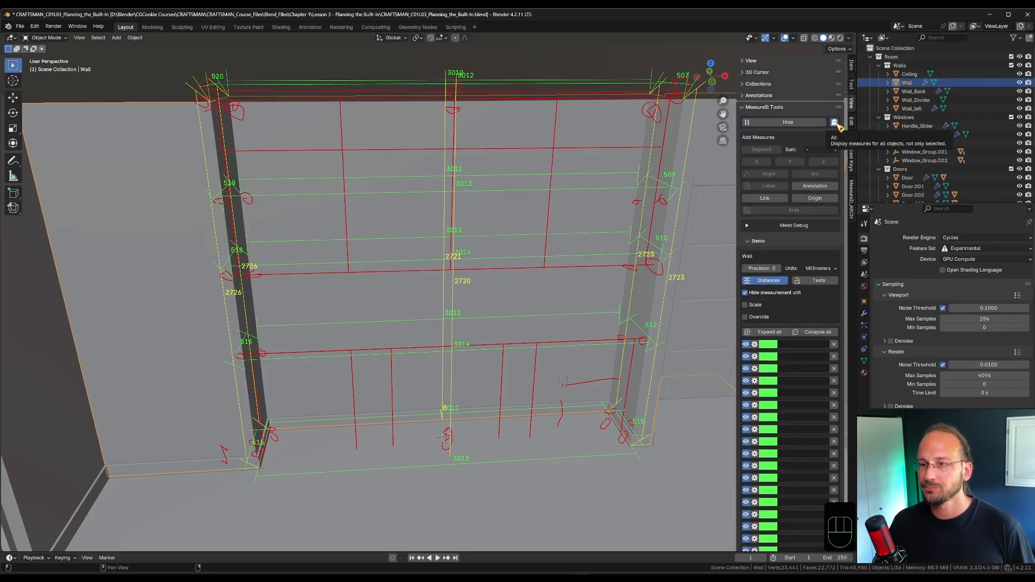
click(103, 484)
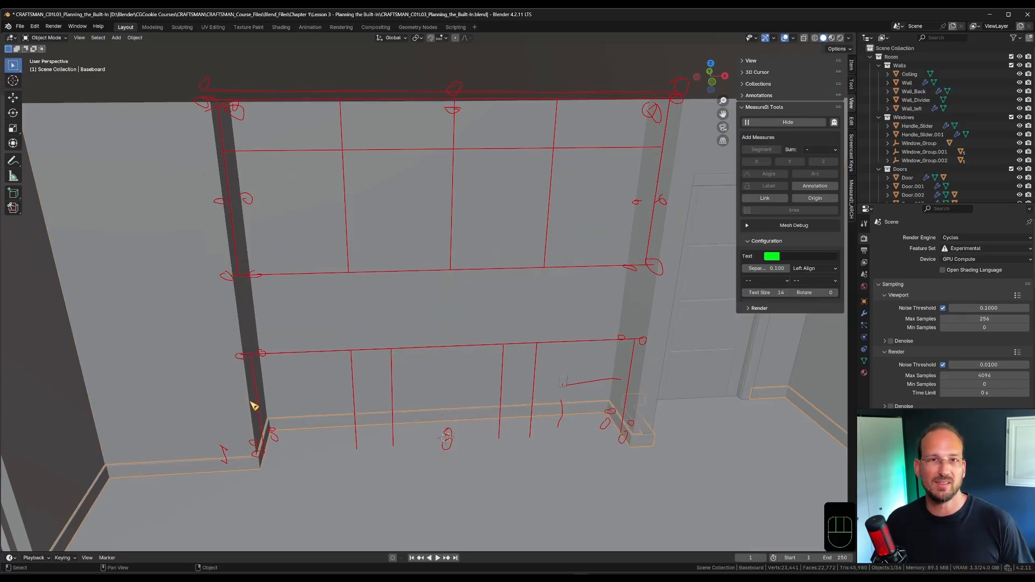
click(187, 251)
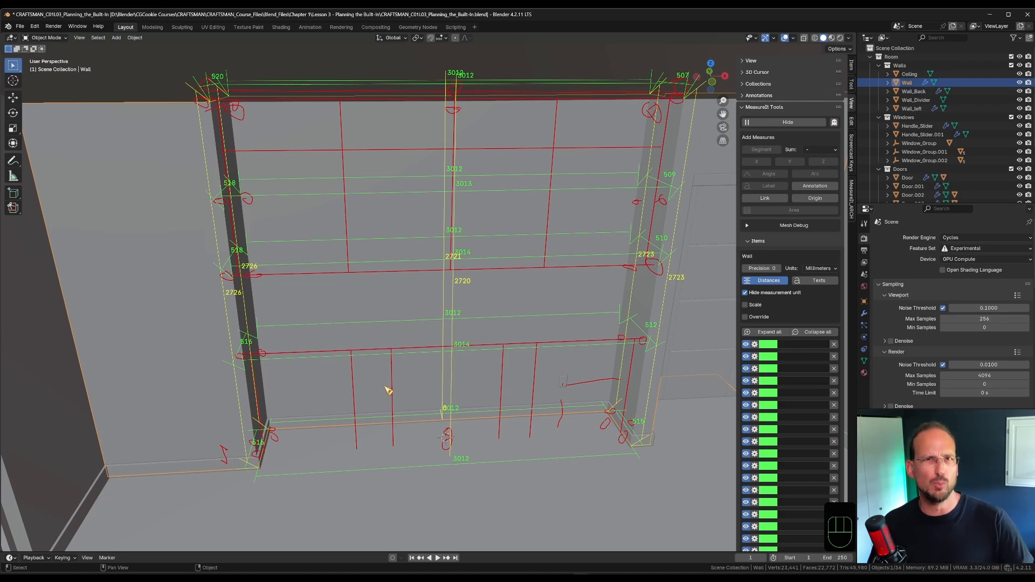
- Add a vertical measurement of the baseboard's height at the alcove's front left corner
click(226, 469)
shift+middle_drag(262, 478, 388, 372)
scroll(399, 350, up, 3)
scroll(336, 415, up, 3)
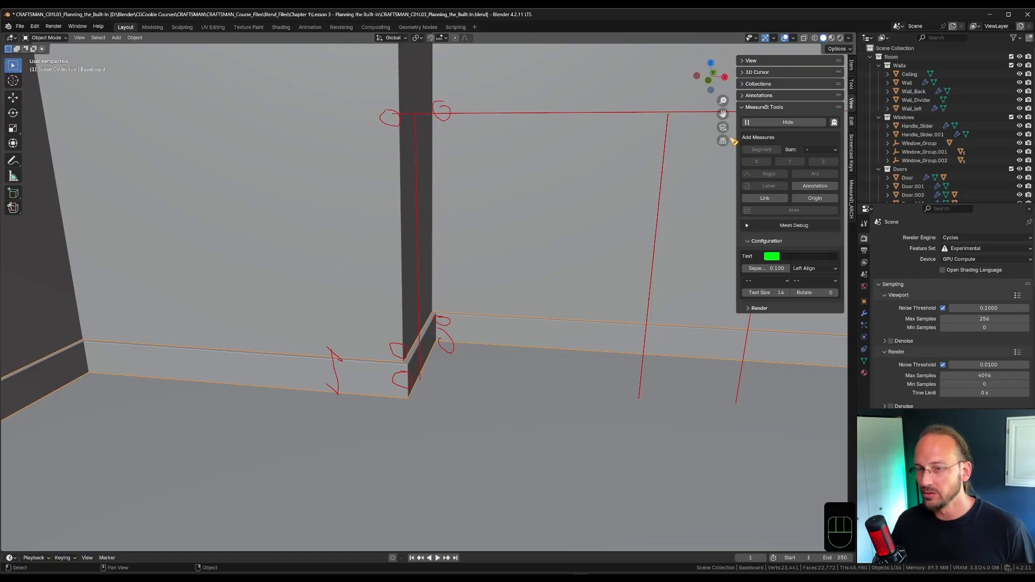
key(Tab)
shift+click(377, 360)
shift+click(409, 396)
click(757, 162)
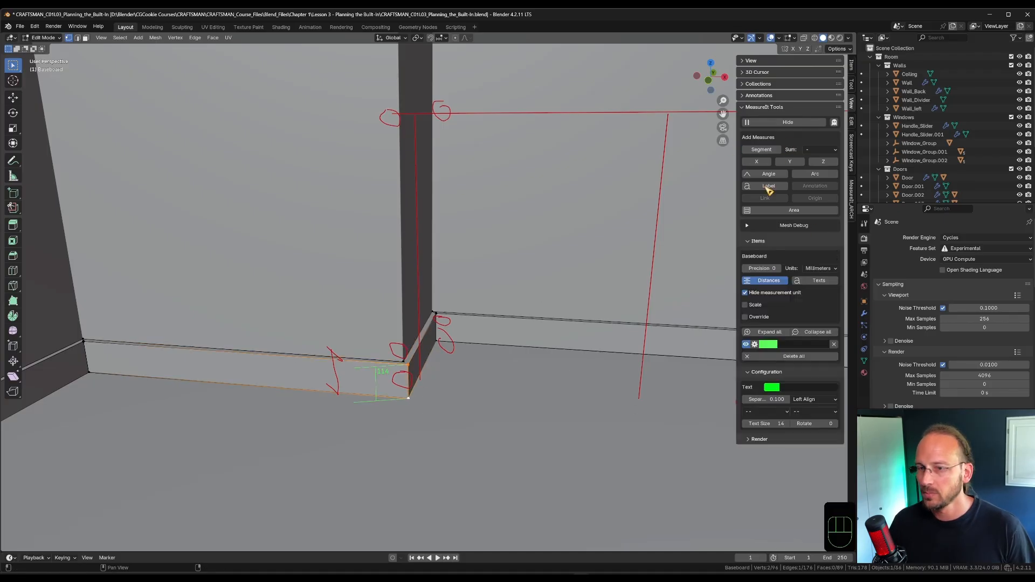
- Finish editing the baseboard and open the wall for mesh editing around the power outlet
mouse_move(577, 369)
middle_down()
mouse_move(460, 385)
mouse_move(363, 377)
mouse_move(497, 381)
mouse_move(373, 378)
mouse_move(417, 368)
middle_up()
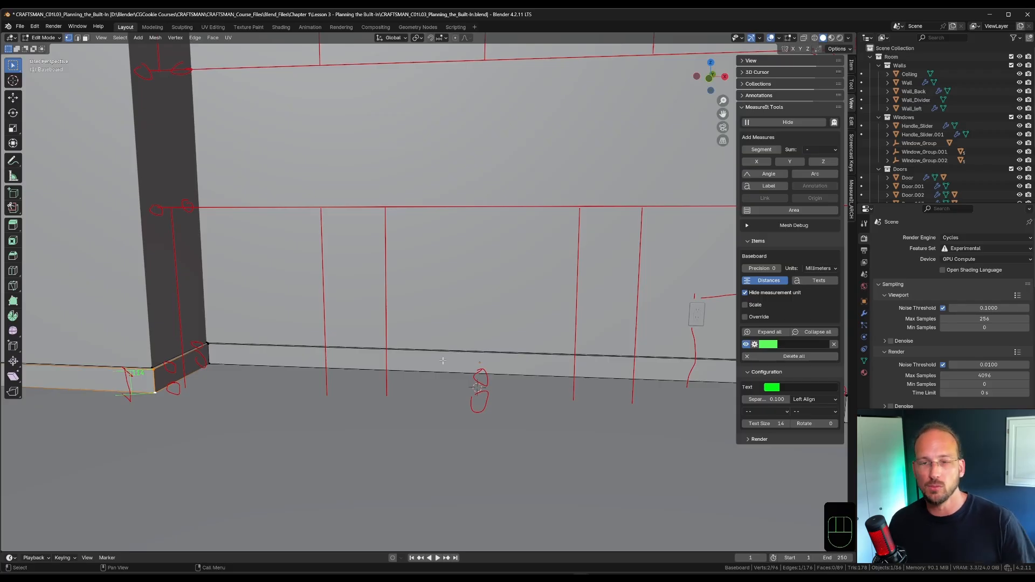
scroll(448, 356, down, 3)
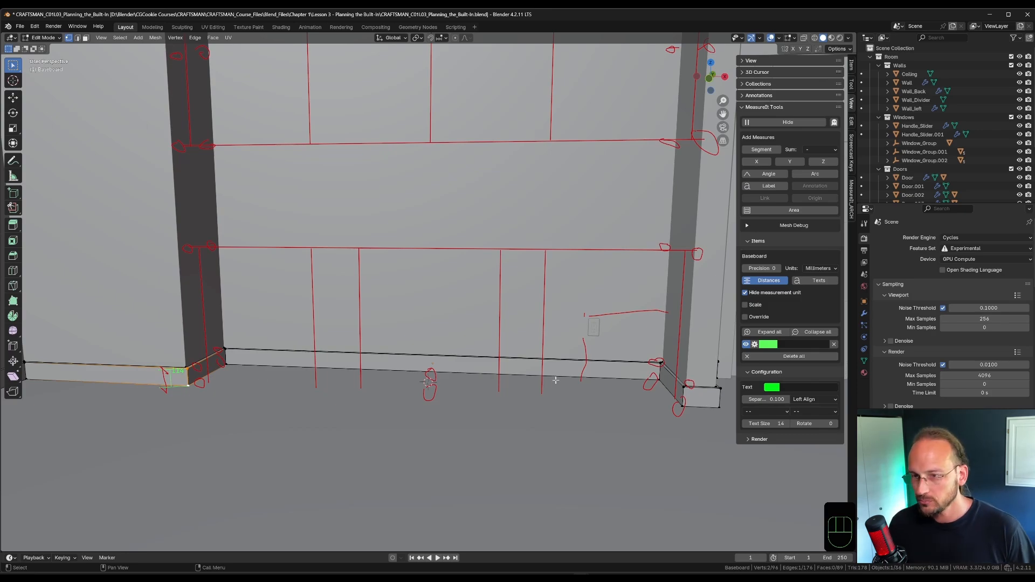
middle_drag(625, 330, 639, 330)
shift+middle_drag(638, 330, 559, 354)
key(Tab)
scroll(520, 323, up, 2)
click(522, 318)
scroll(516, 339, up, 1)
scroll(506, 350, up, 1)
scroll(543, 342, up, 1)
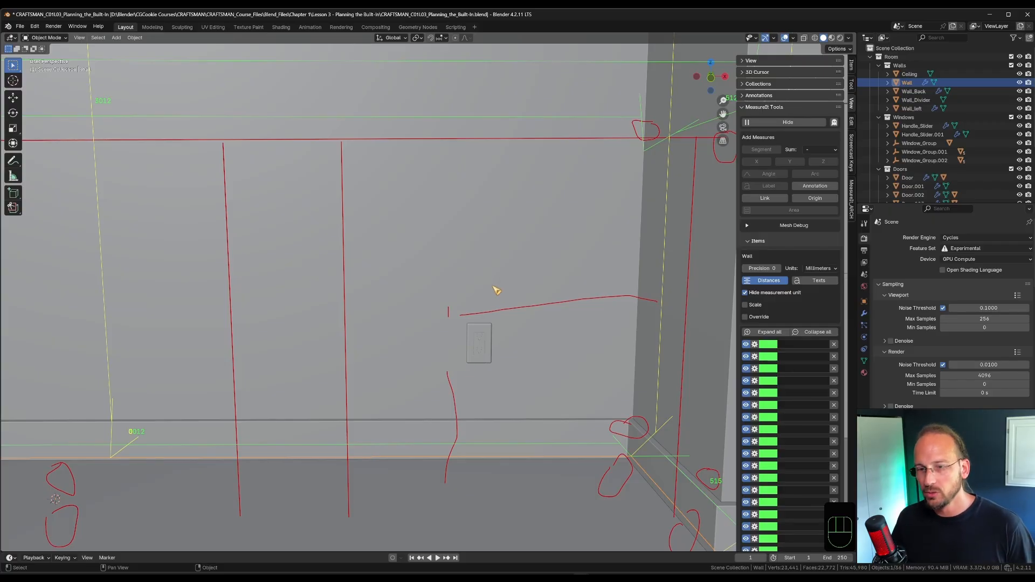
key(Tab)
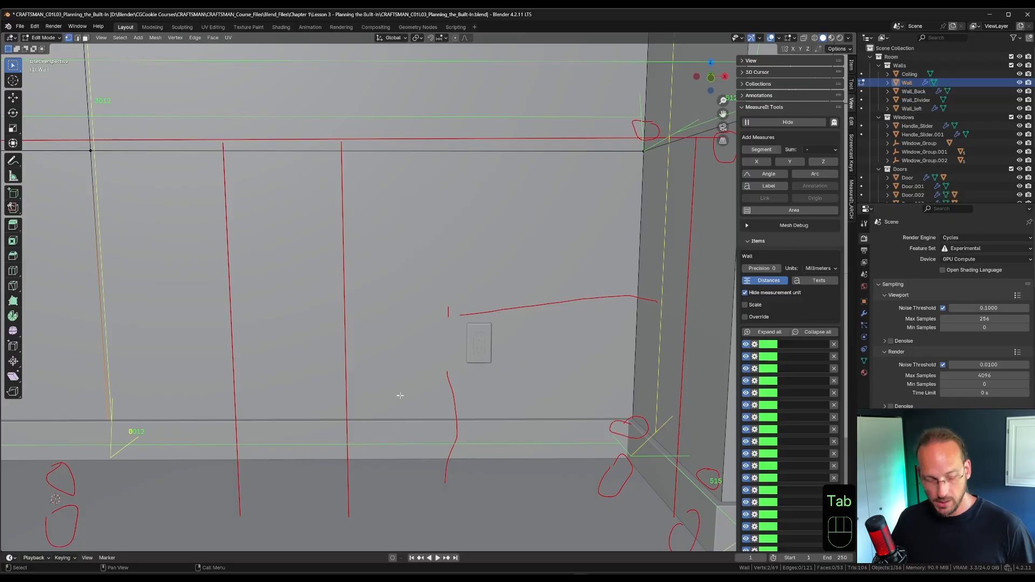
- Add a vertical loop cut at the outlet's left edge and a horizontal one at its top edge on the wall
key(ctrl+r)
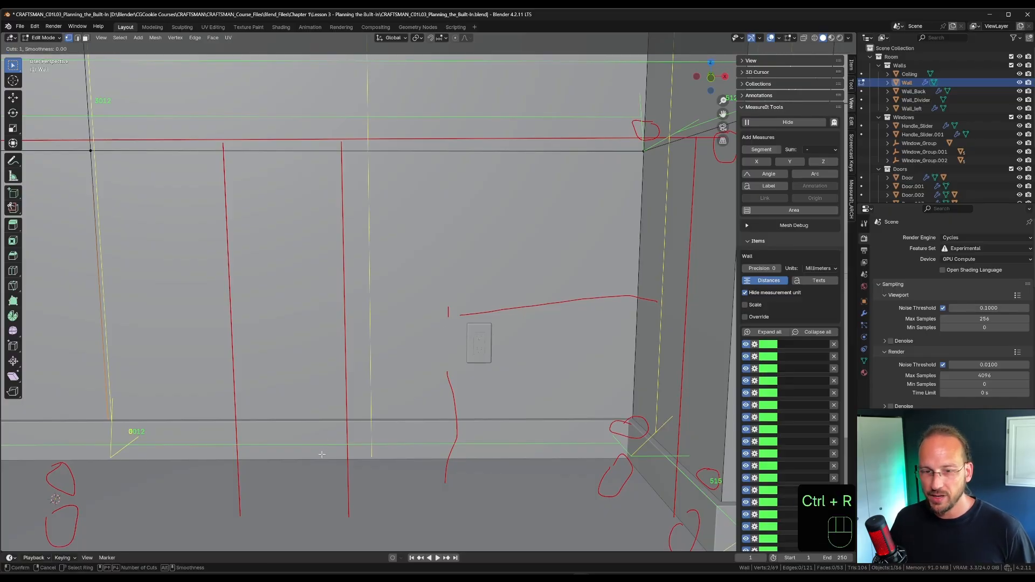
click(373, 438)
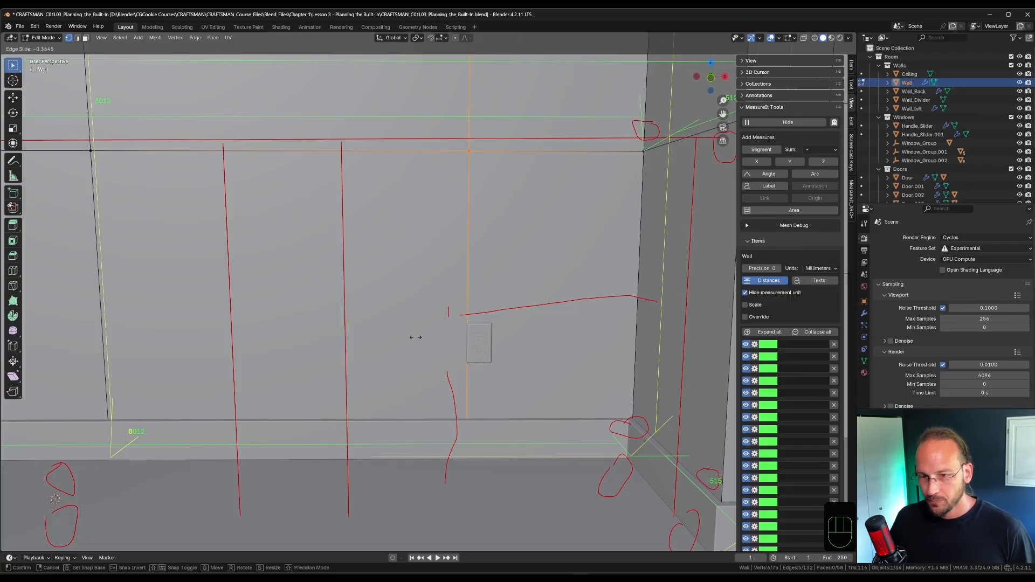
click(416, 337)
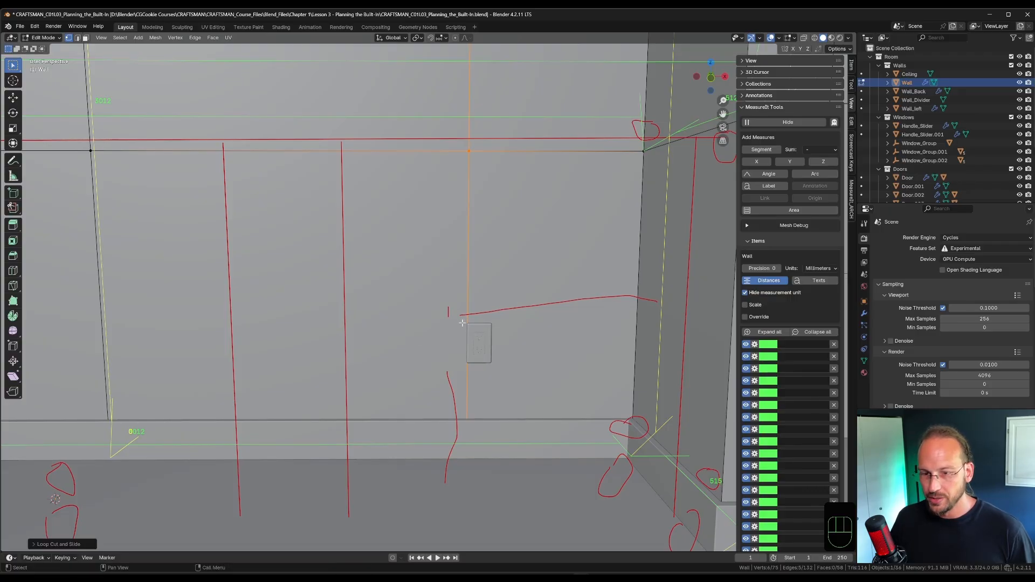
key(ctrl+r)
click(504, 330)
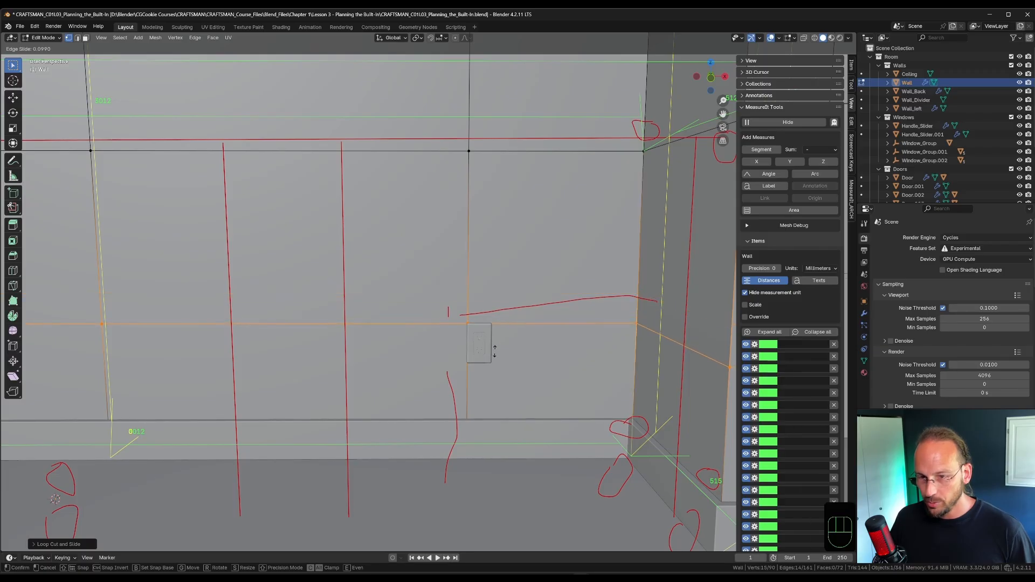
click(489, 350)
- Add segments from the outlet's top-left corner to the alcove's right back corner and down to the floor, and leave Edit Mode
click(468, 324)
shift+click(636, 324)
click(763, 153)
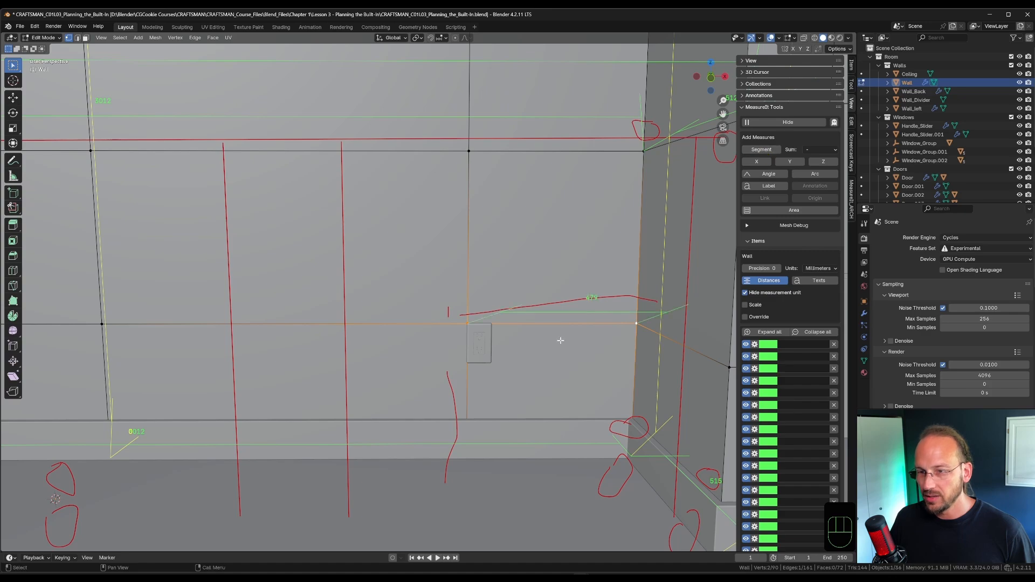
key(shift+z)
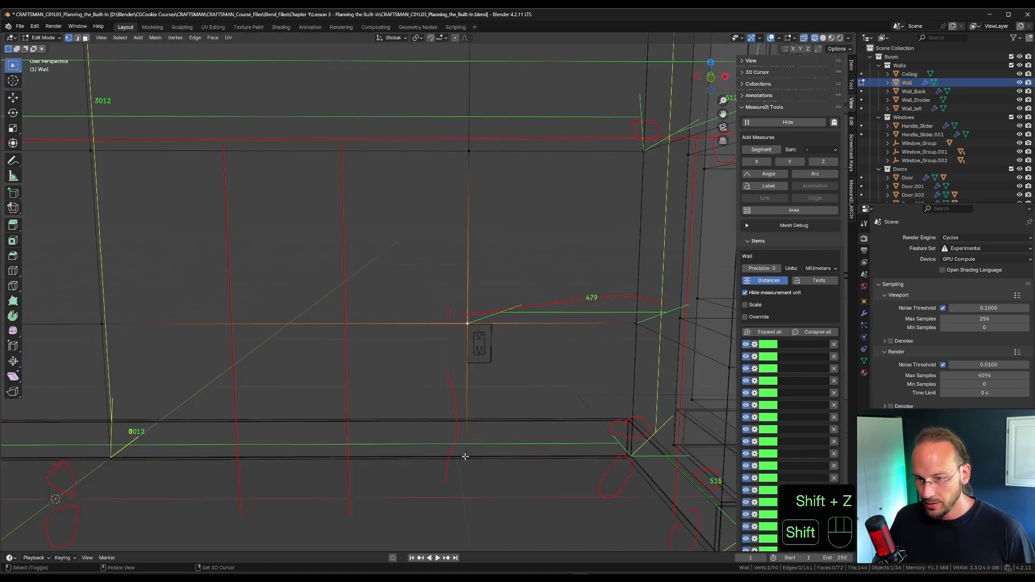
click(761, 150)
key(shift+z)
middle_drag(571, 401, 506, 359)
scroll(533, 373, down, 5)
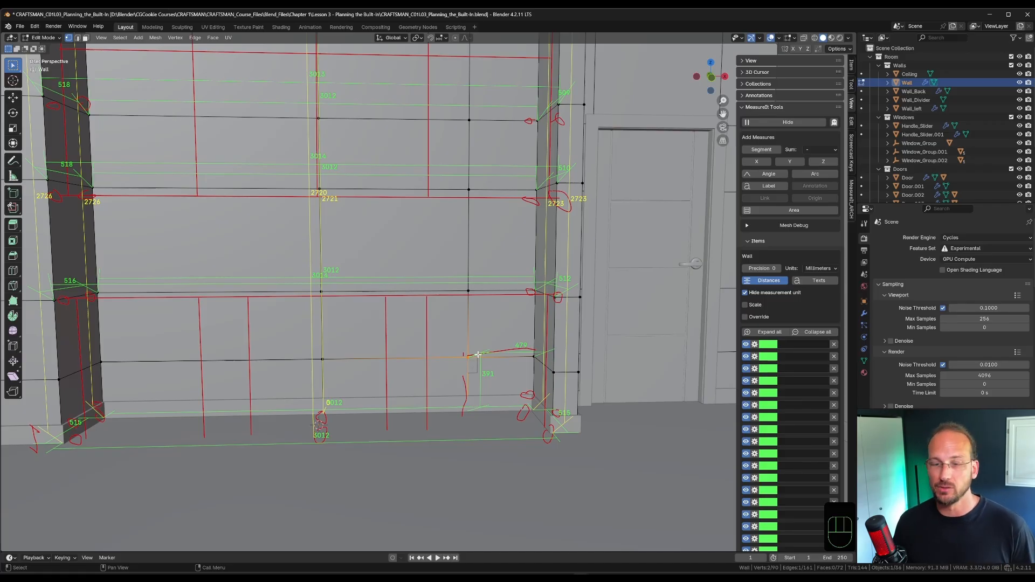
scroll(569, 412, down, 3)
key(Tab)
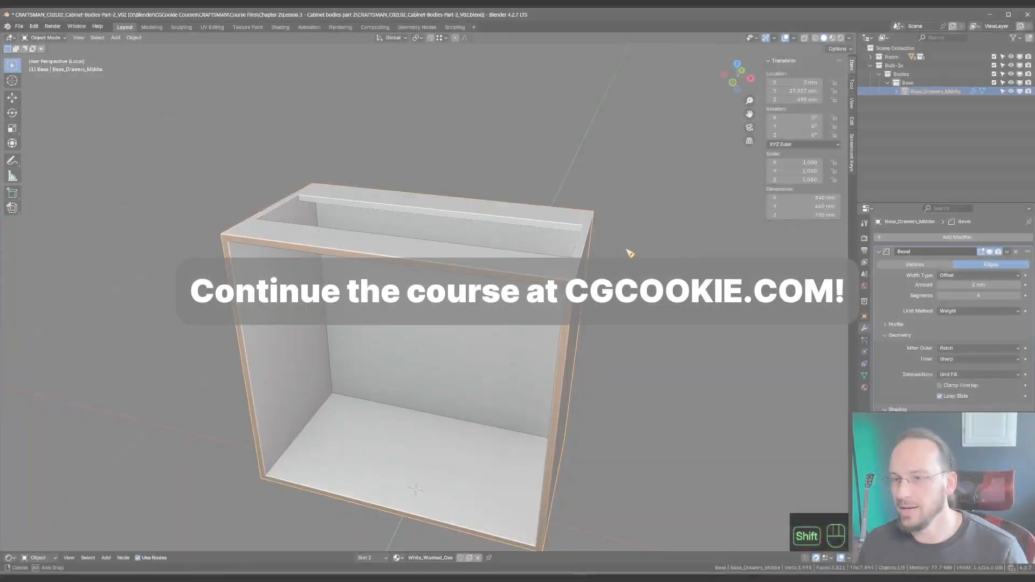
ctrl+middle_drag(507, 253, 509, 211)
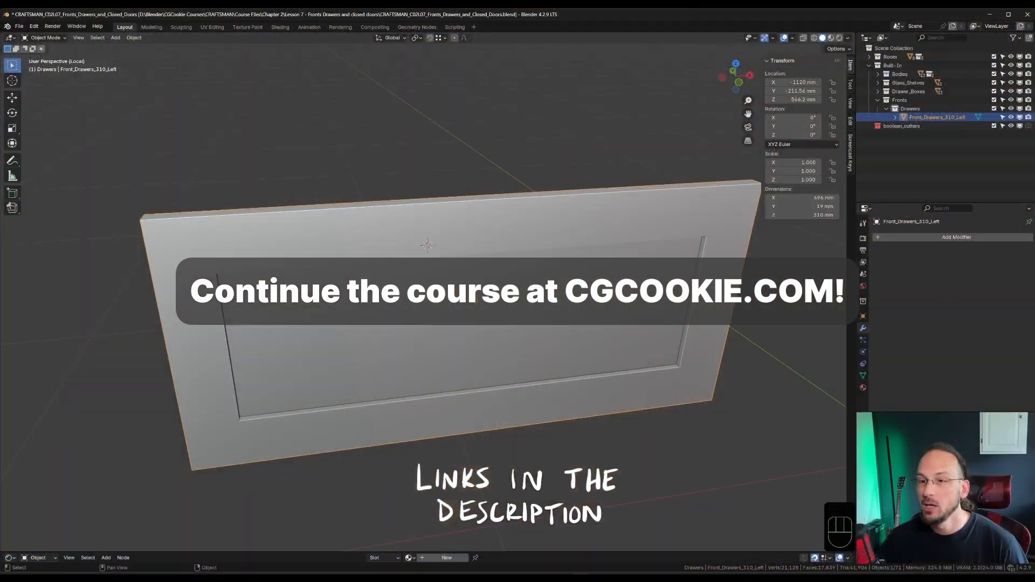
key(KP_Divide)
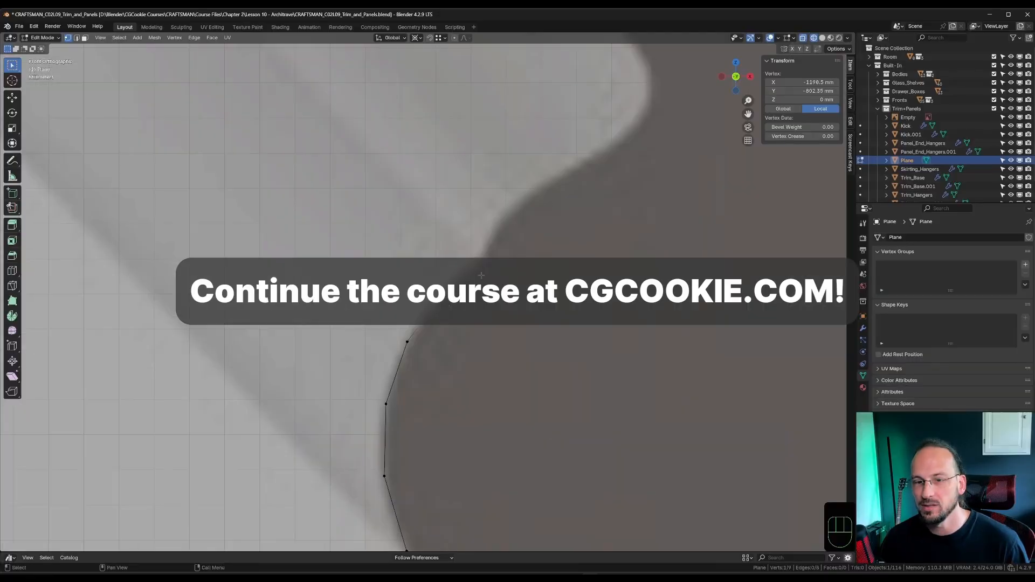